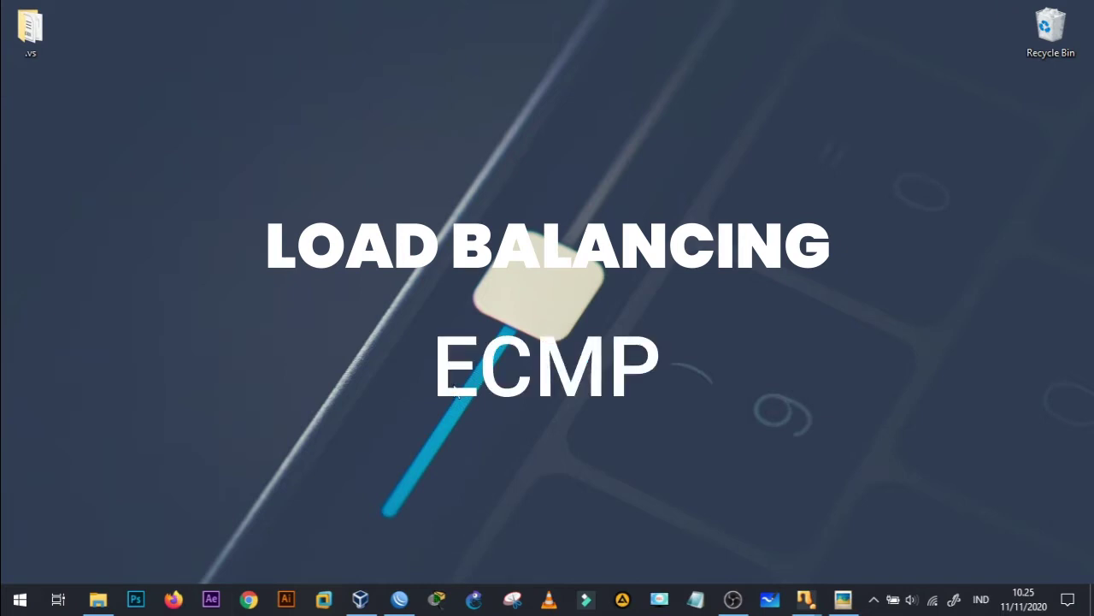
- Review the network topology picture, then check the network adapters of the XL and telkomsel machines in VirtualBox
click(843, 600)
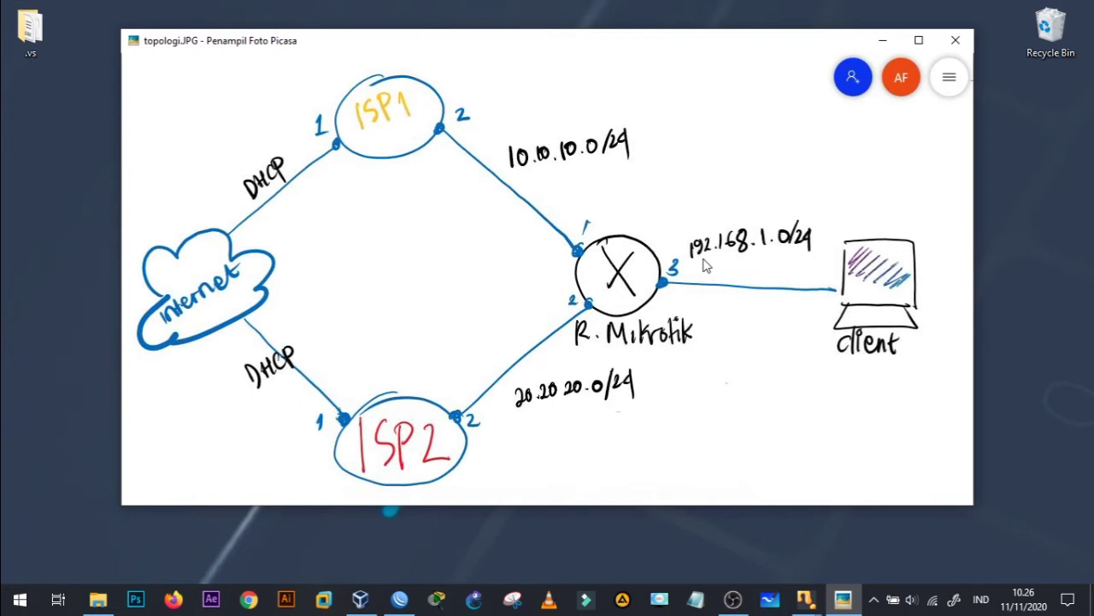
click(360, 598)
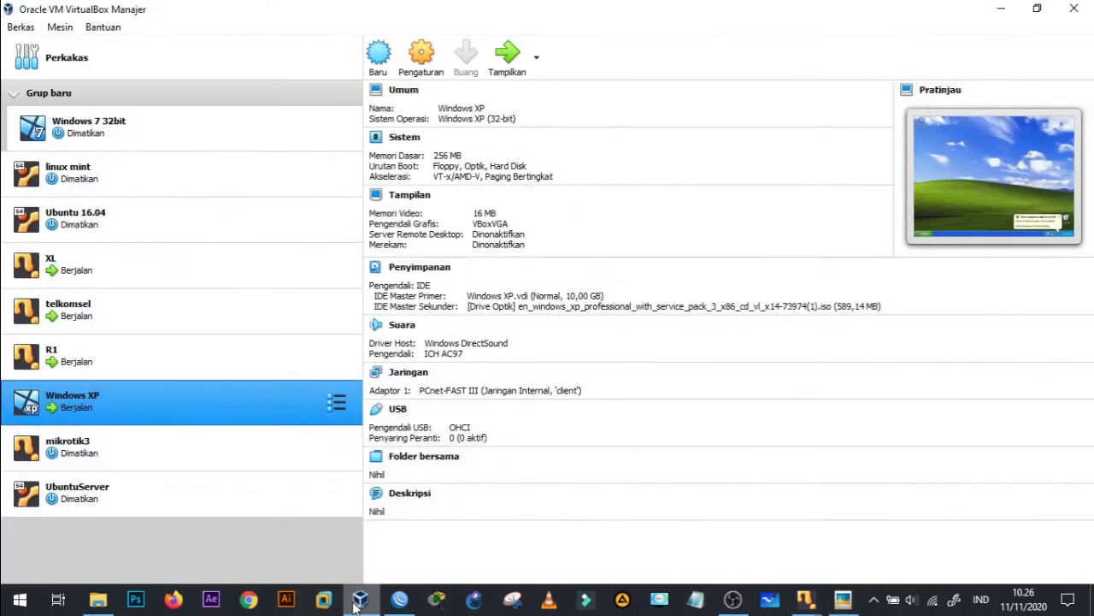
click(236, 282)
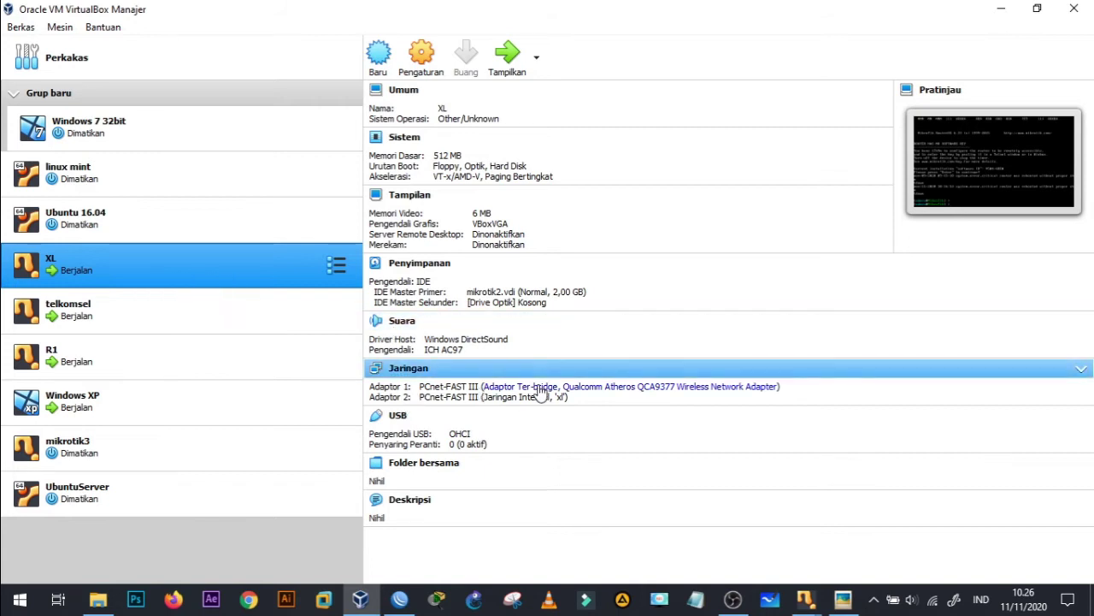
ctrl+click(253, 330)
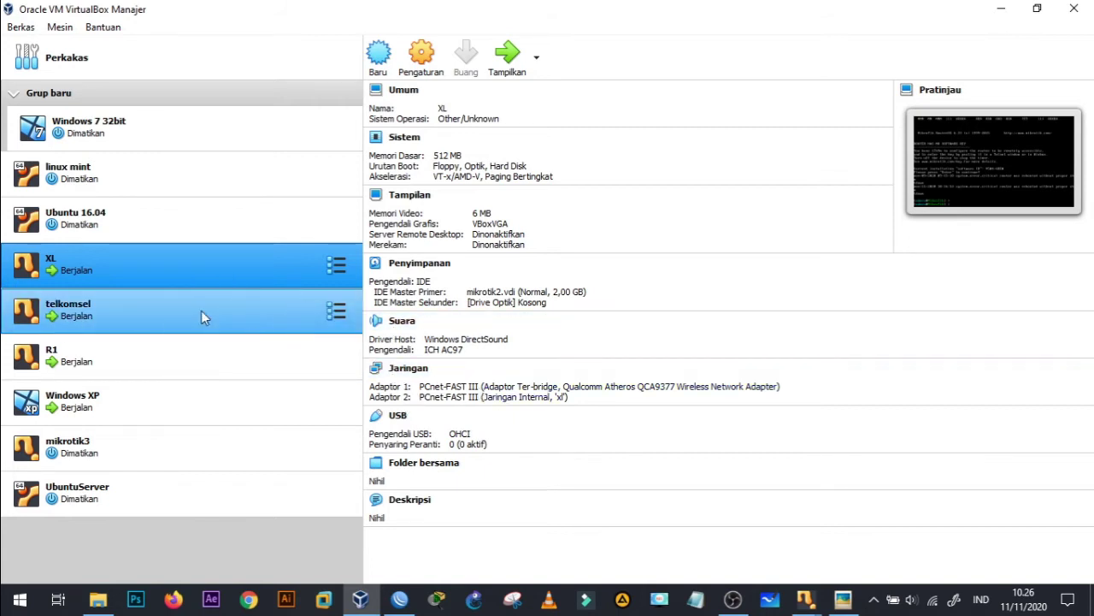
click(151, 297)
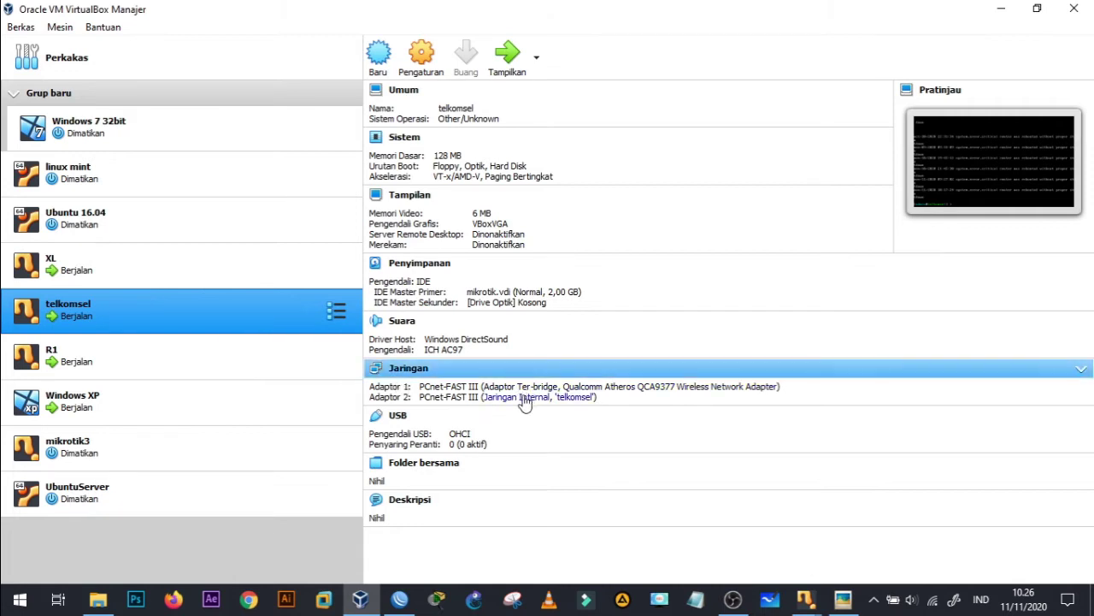
- Change the internal network name of the R1 machine's Adapter 1 to xl
click(100, 348)
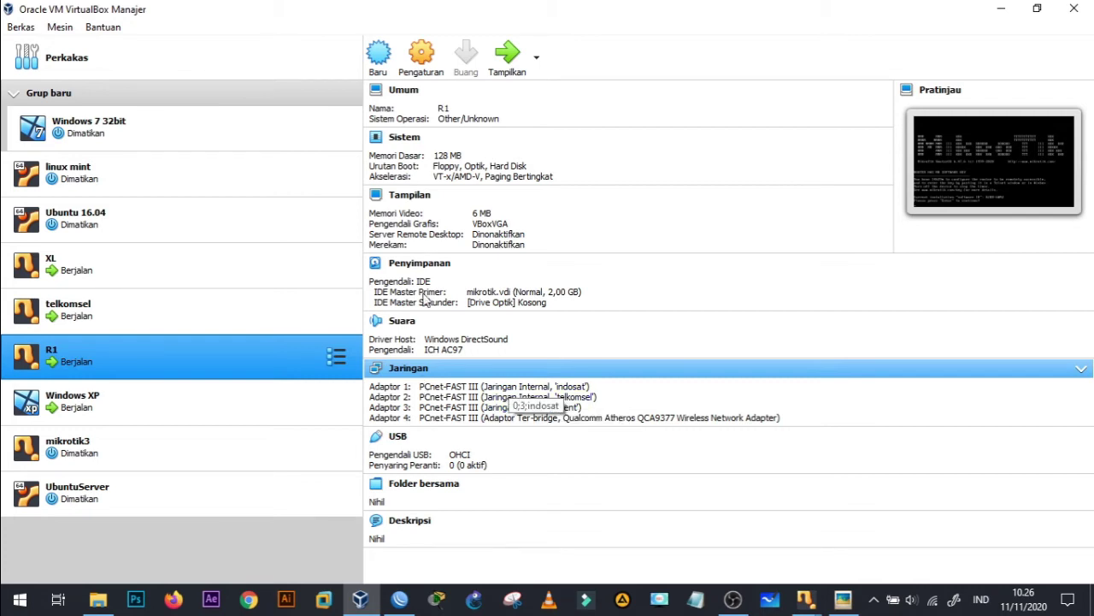
click(410, 370)
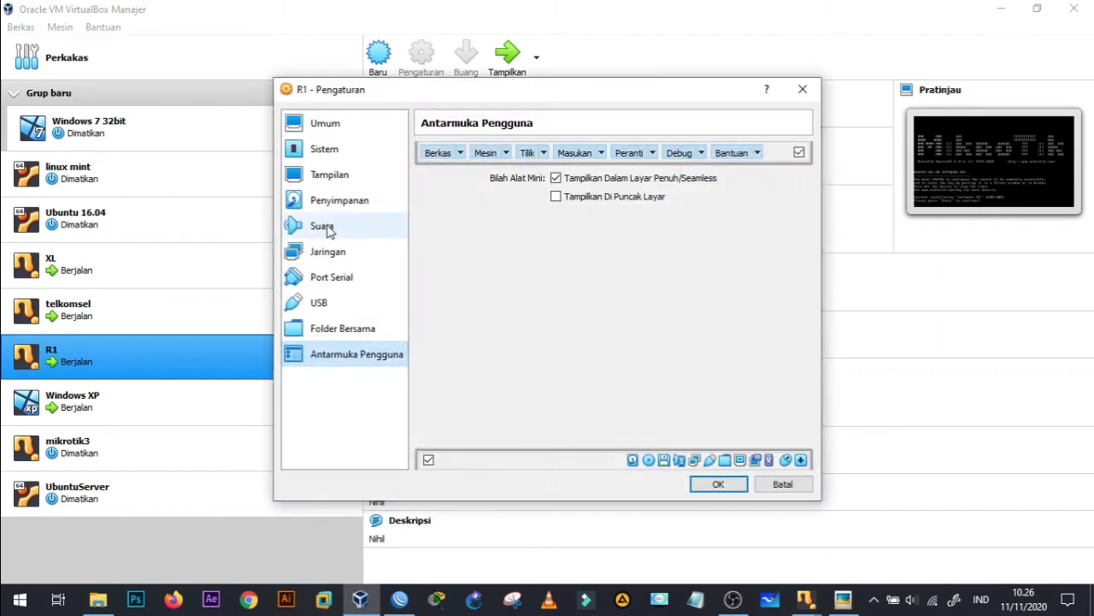
click(329, 253)
click(545, 150)
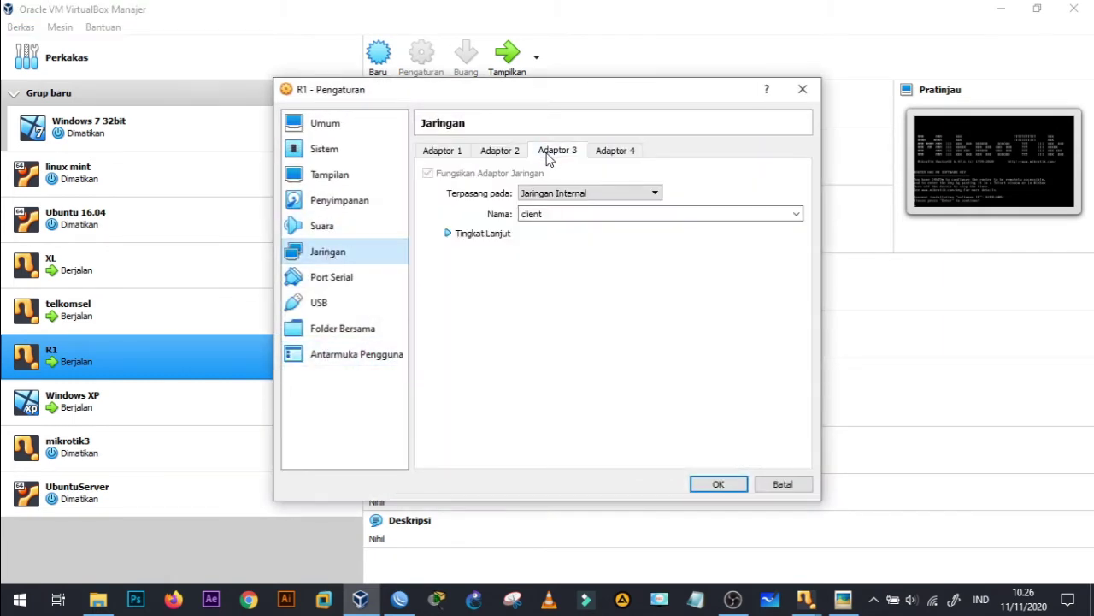
click(519, 152)
click(439, 150)
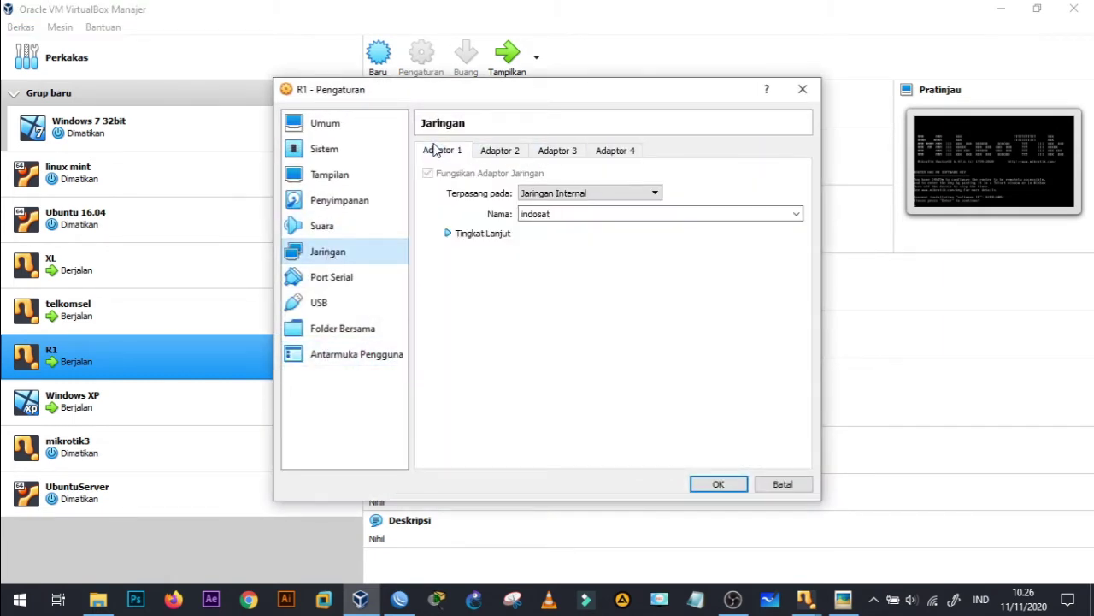
drag(561, 215, 465, 213)
text(xl)
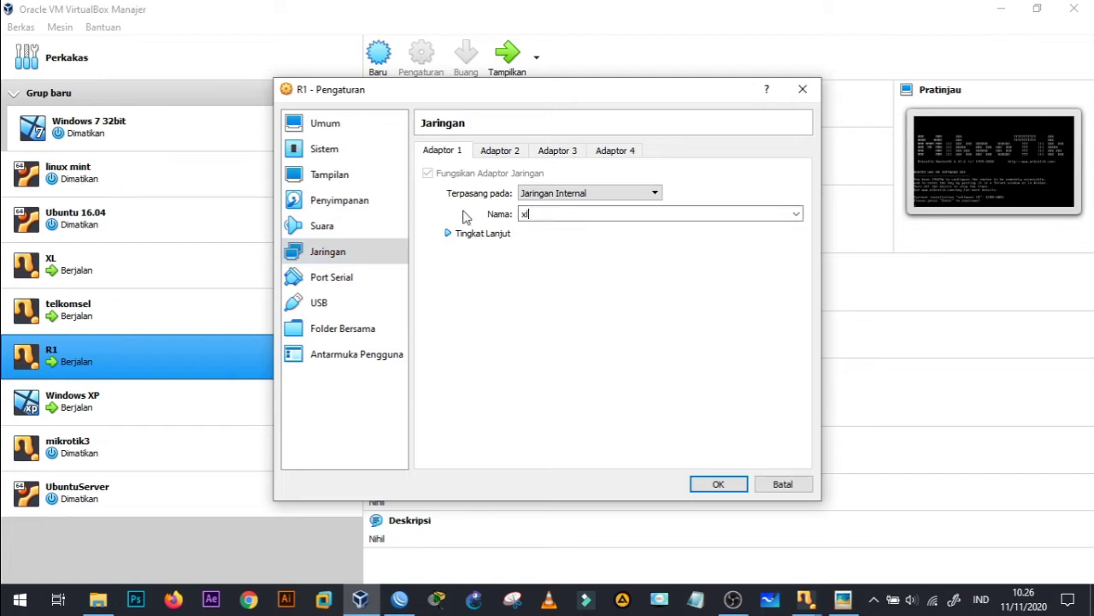
click(732, 492)
- Check the Windows XP machine's network adapter, then switch to WinBox to view the neighboring routers
click(171, 395)
click(429, 377)
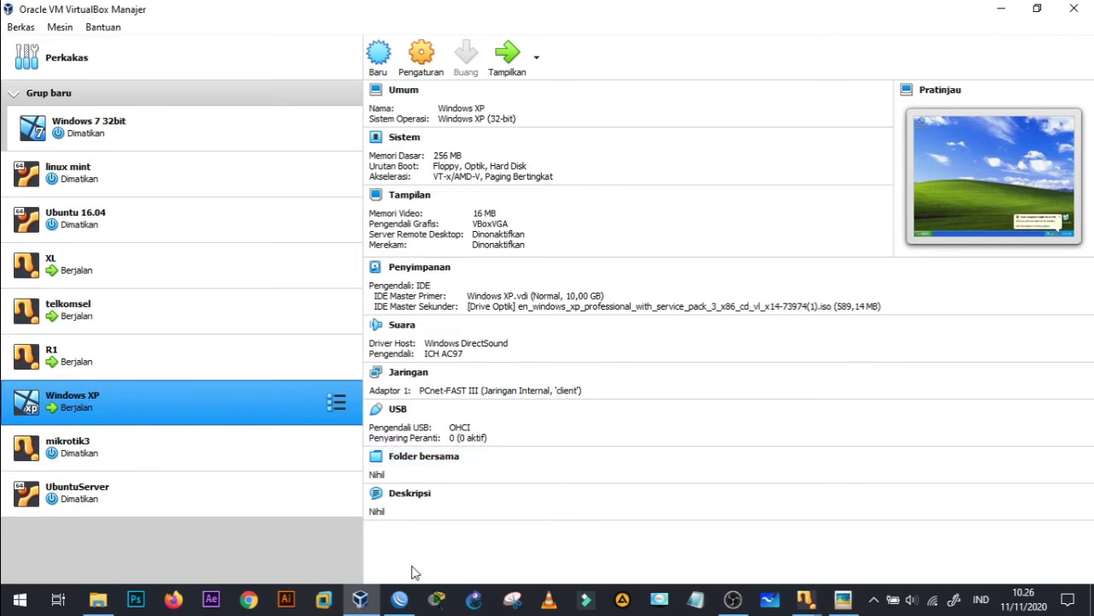
click(399, 599)
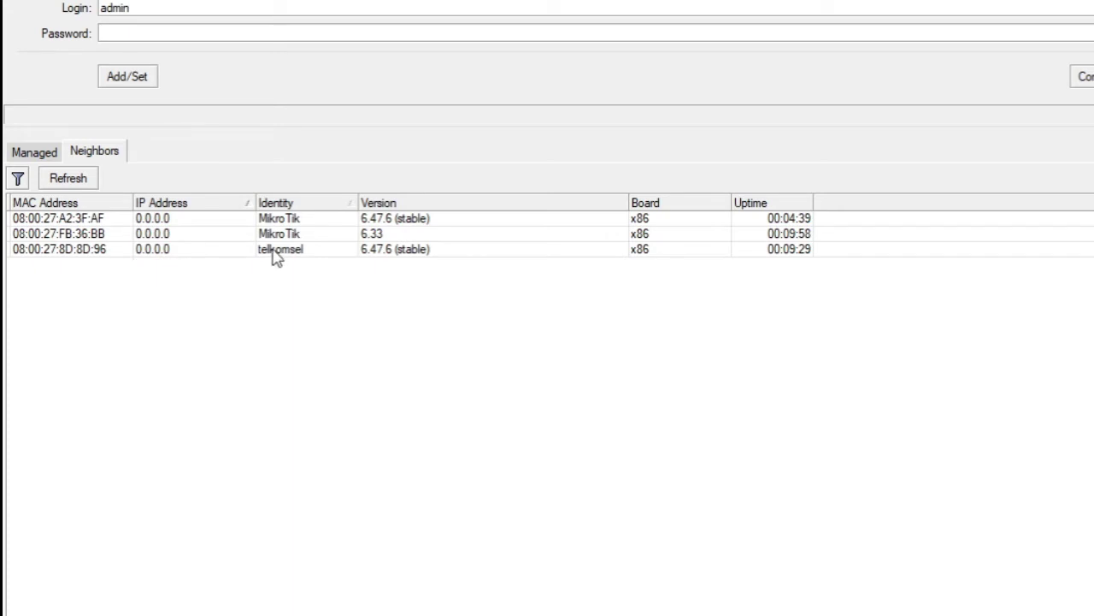
- Look up the MAC address of the XL machine's Adapter 1 in VirtualBox's advanced network settings
click(360, 599)
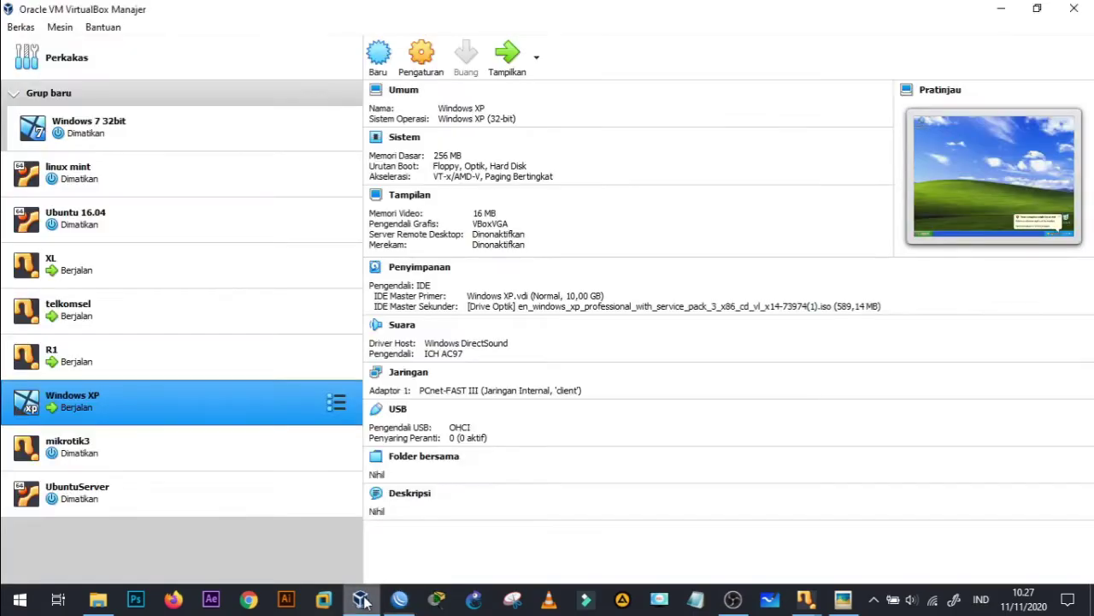
click(232, 274)
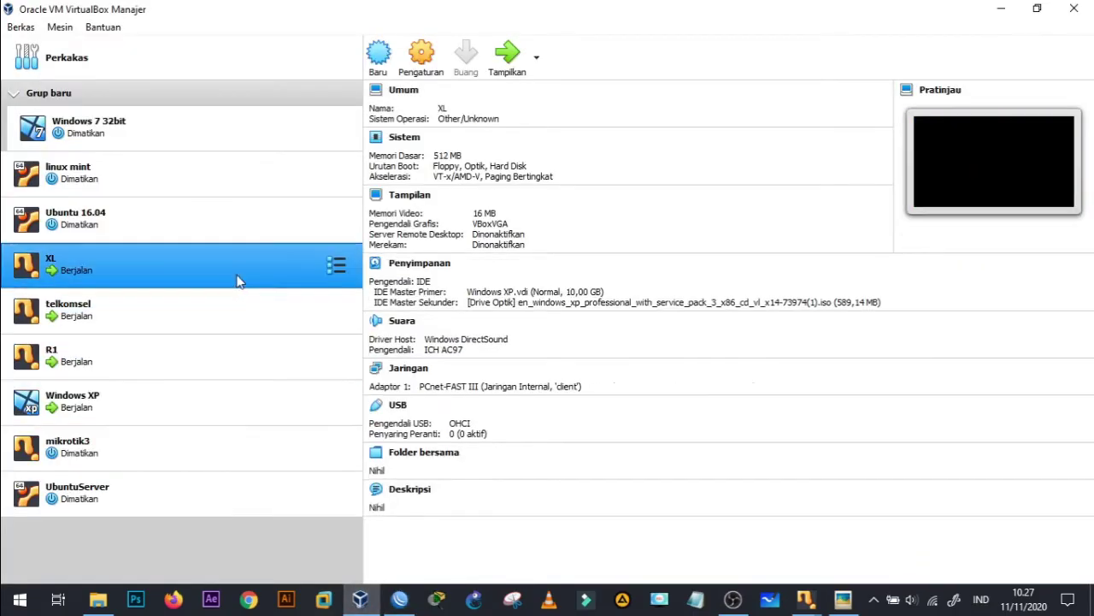
click(423, 58)
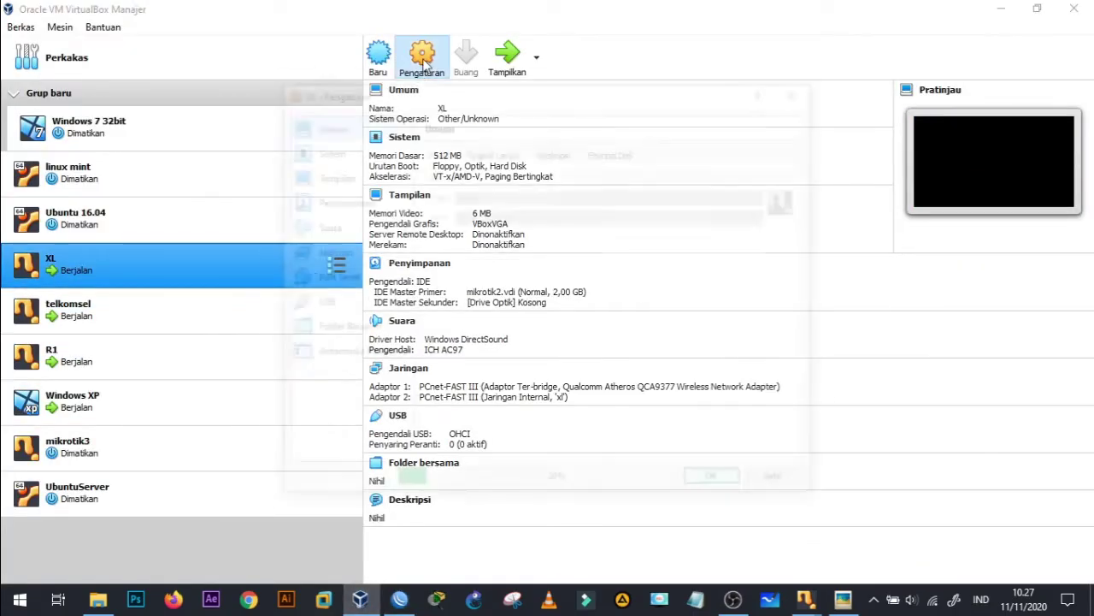
click(345, 256)
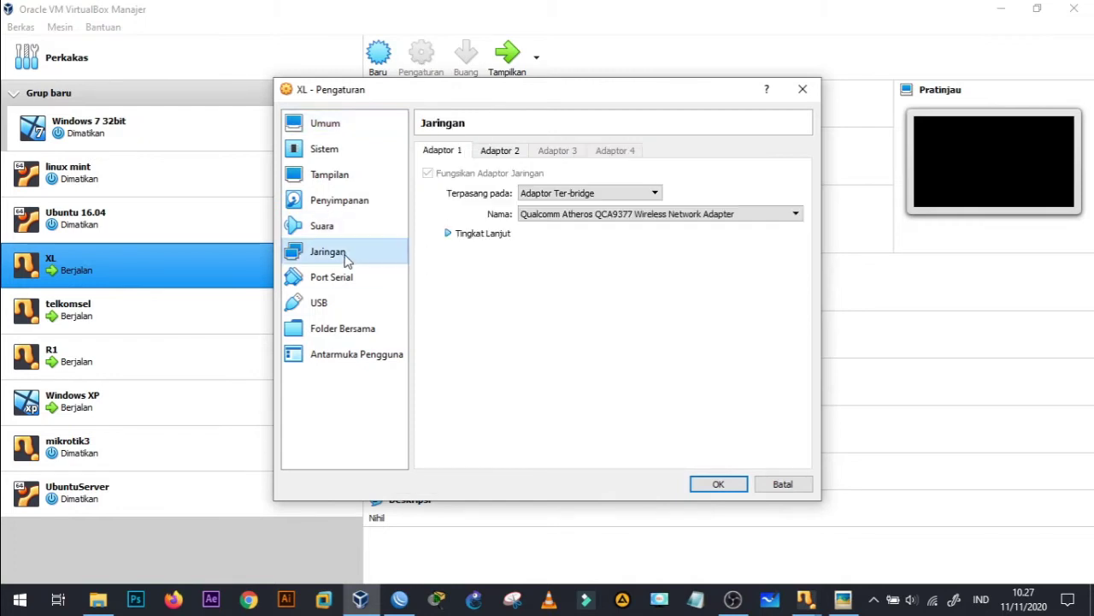
click(459, 240)
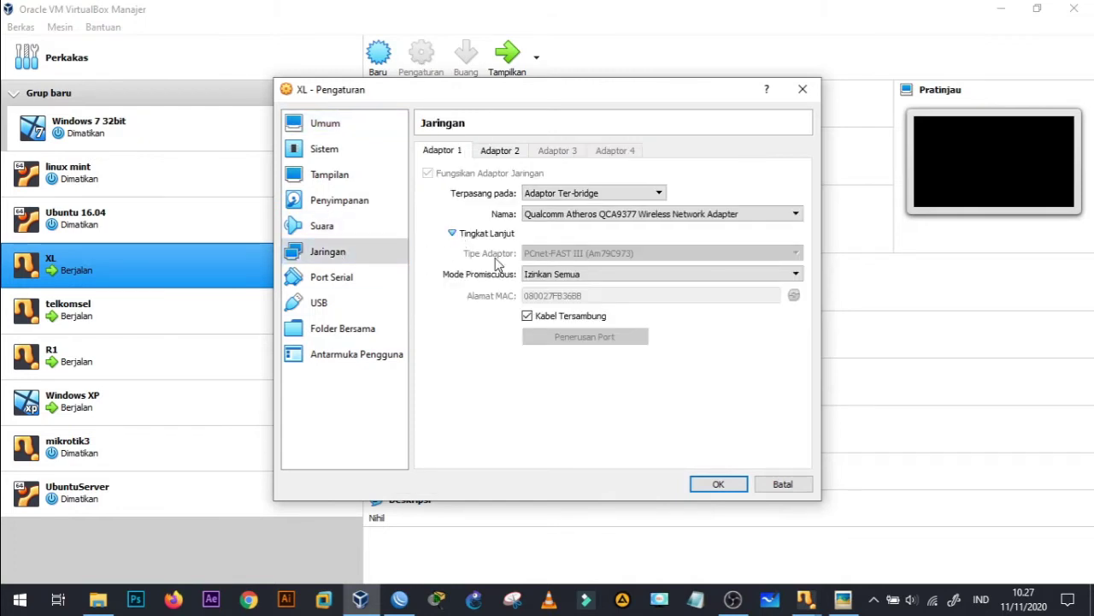
- Switch to WinBox and connect as admin to the neighbor with MAC address 08:00:27:FB:36:BB
click(400, 598)
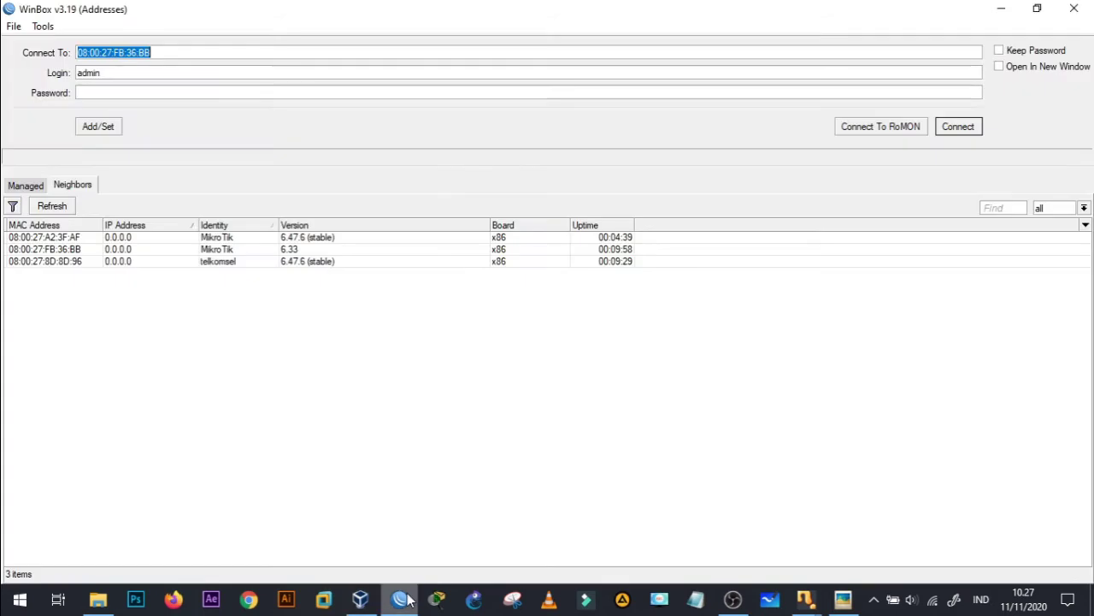
click(47, 250)
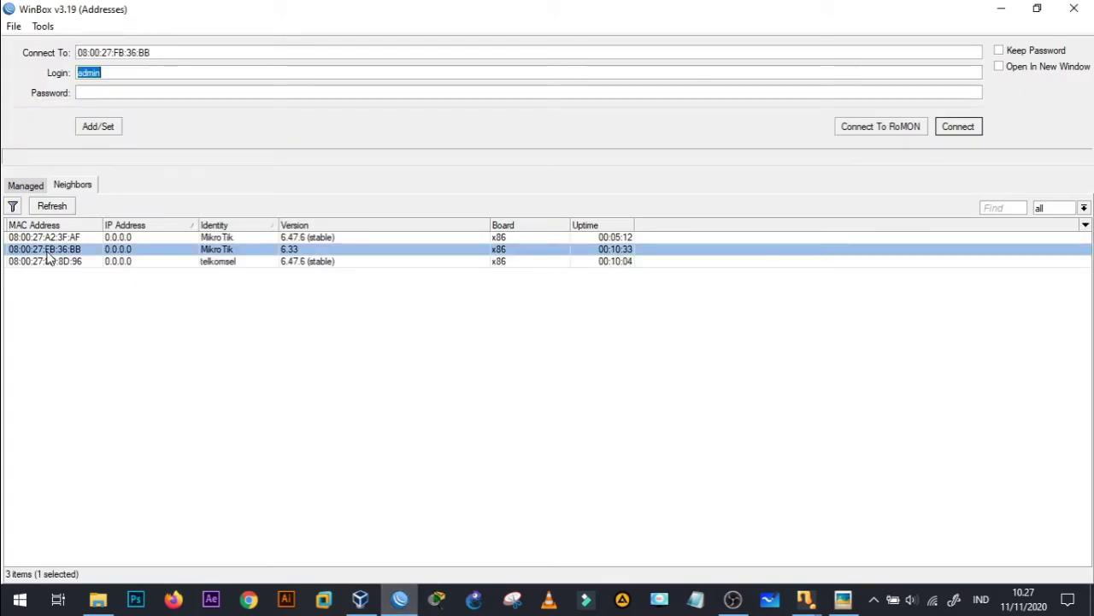
click(960, 128)
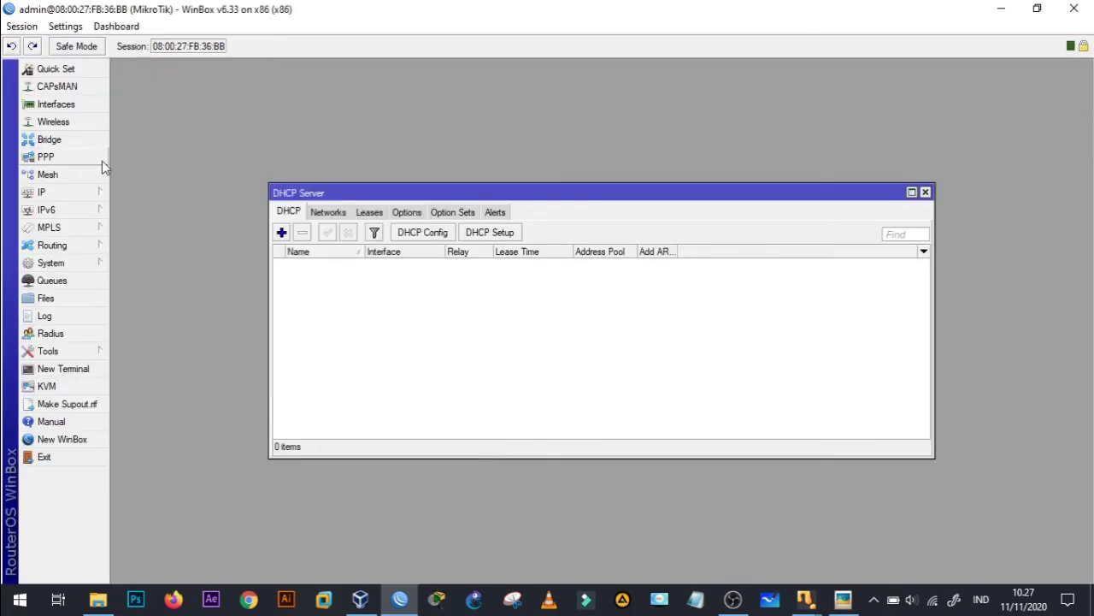
- Set the router's system identity to XL
click(75, 265)
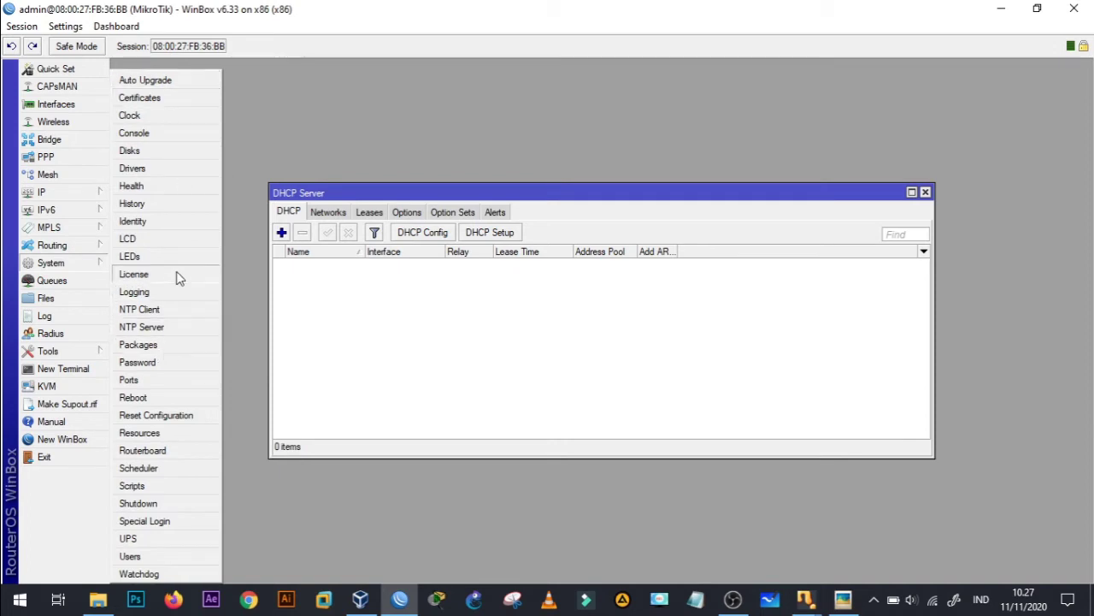
click(176, 223)
text(XL)
click(652, 347)
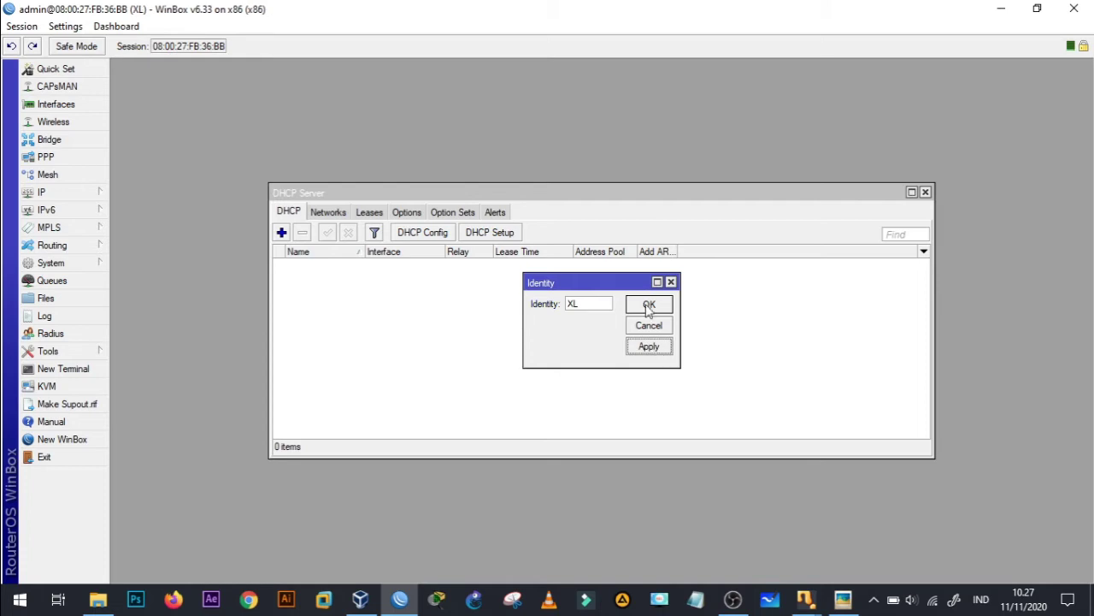
click(649, 305)
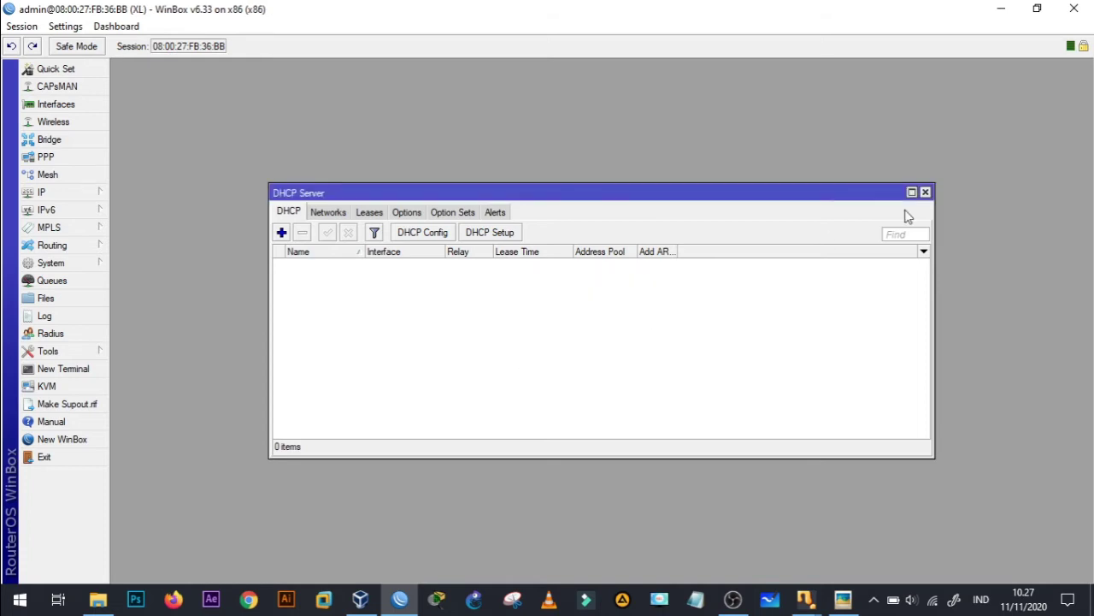
- Close the leftover DHCP windows and add a DHCP client on ether1 with the default route enabled
click(925, 193)
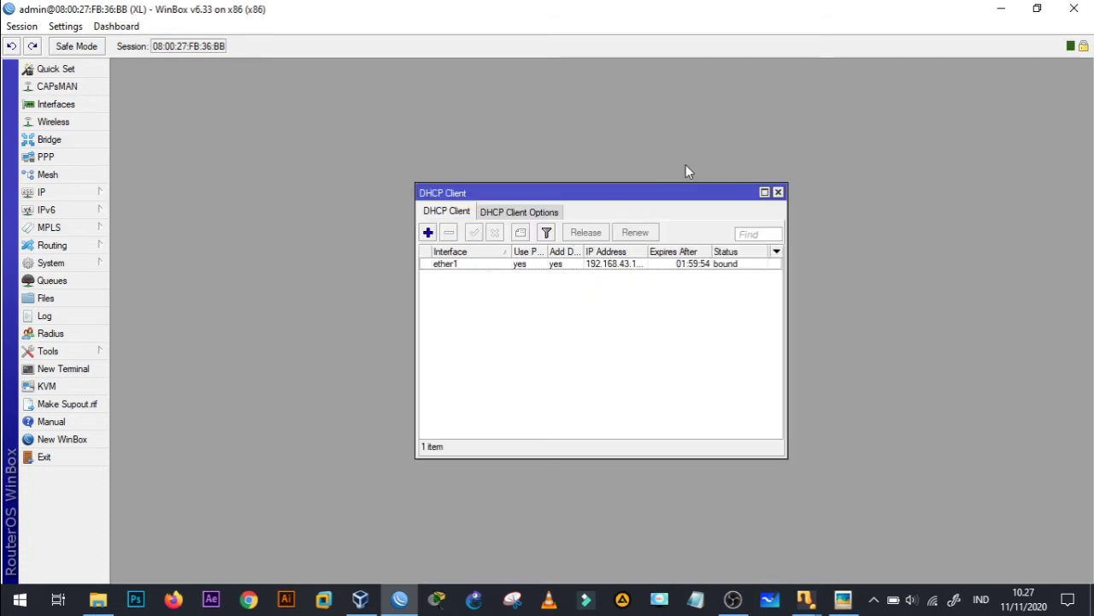
click(778, 192)
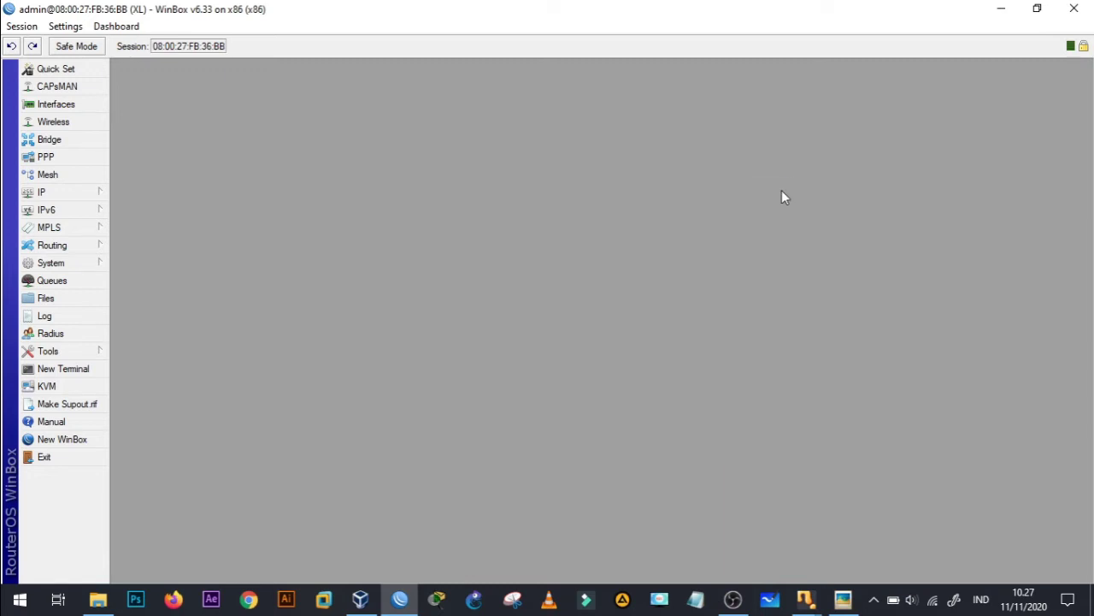
click(78, 195)
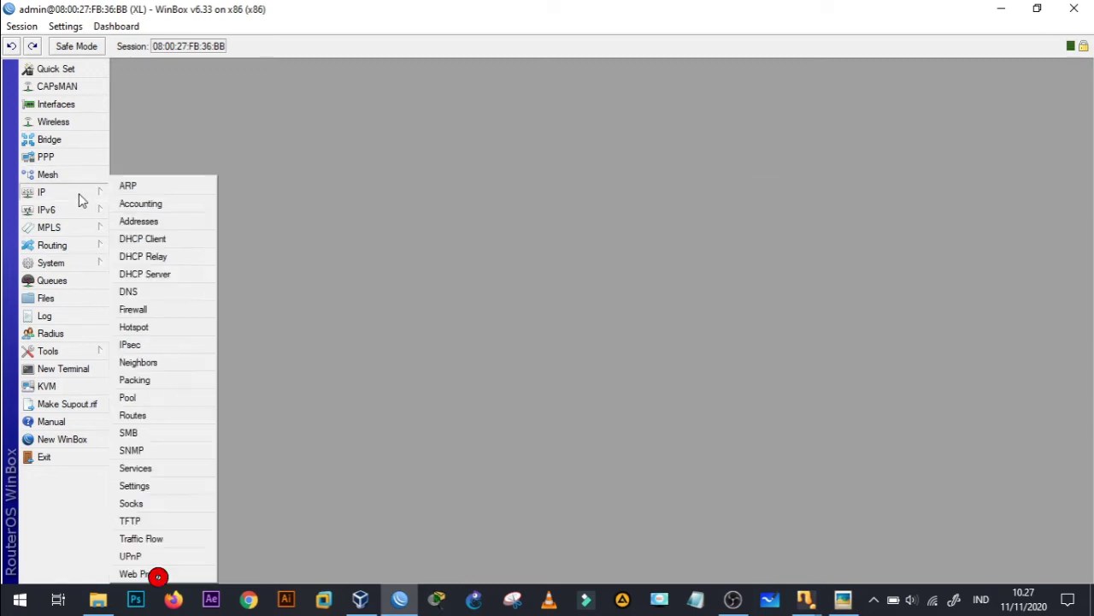
click(139, 238)
click(427, 232)
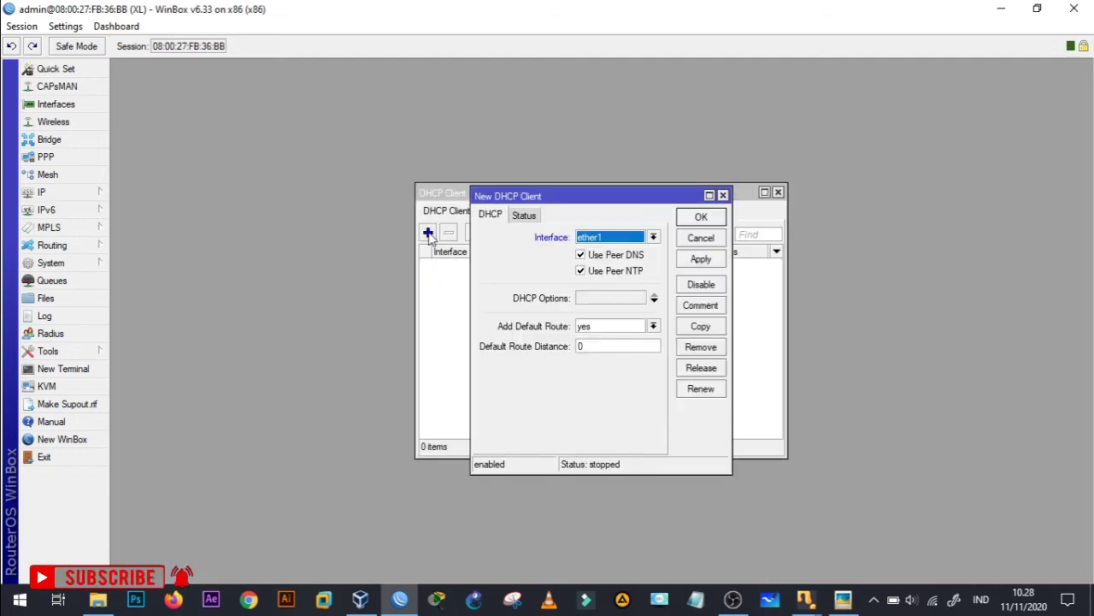
click(703, 260)
click(703, 217)
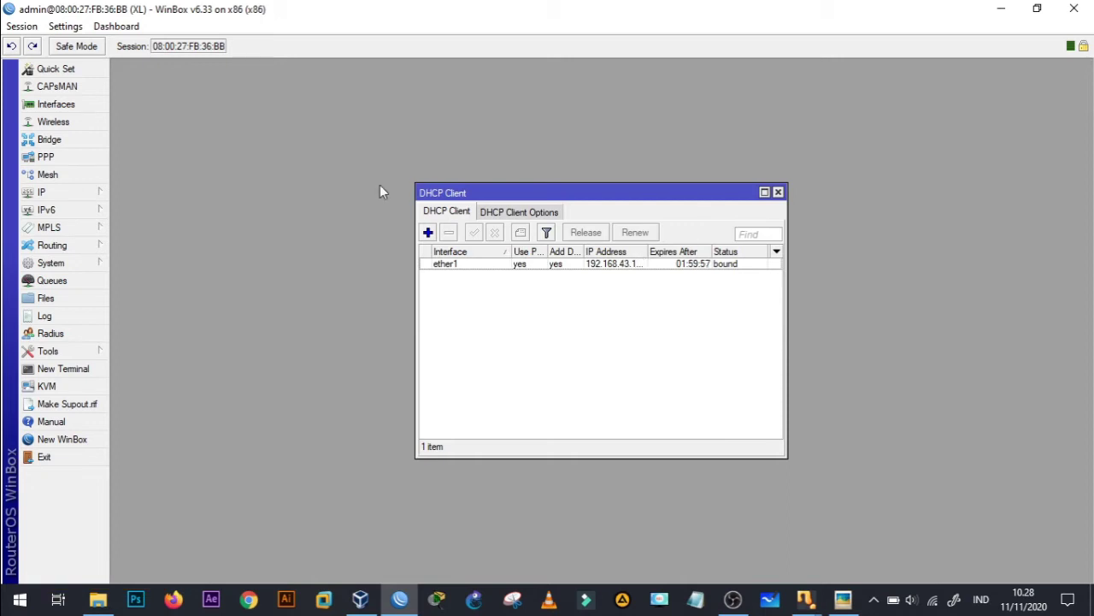
- Add the IP address 10.10.10.1/24 to interface ether2
click(81, 193)
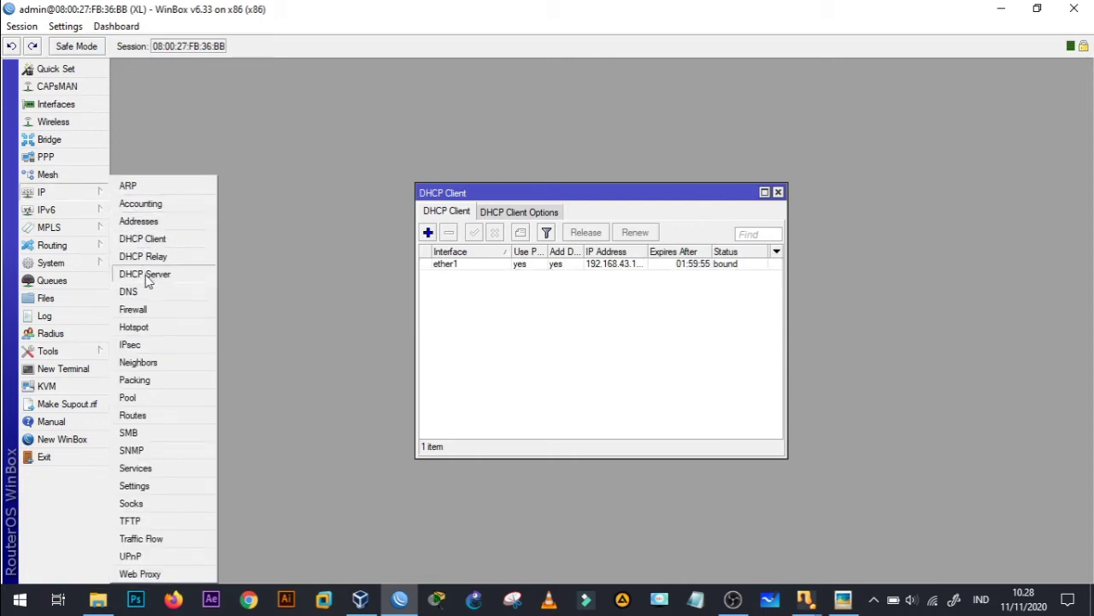
click(139, 221)
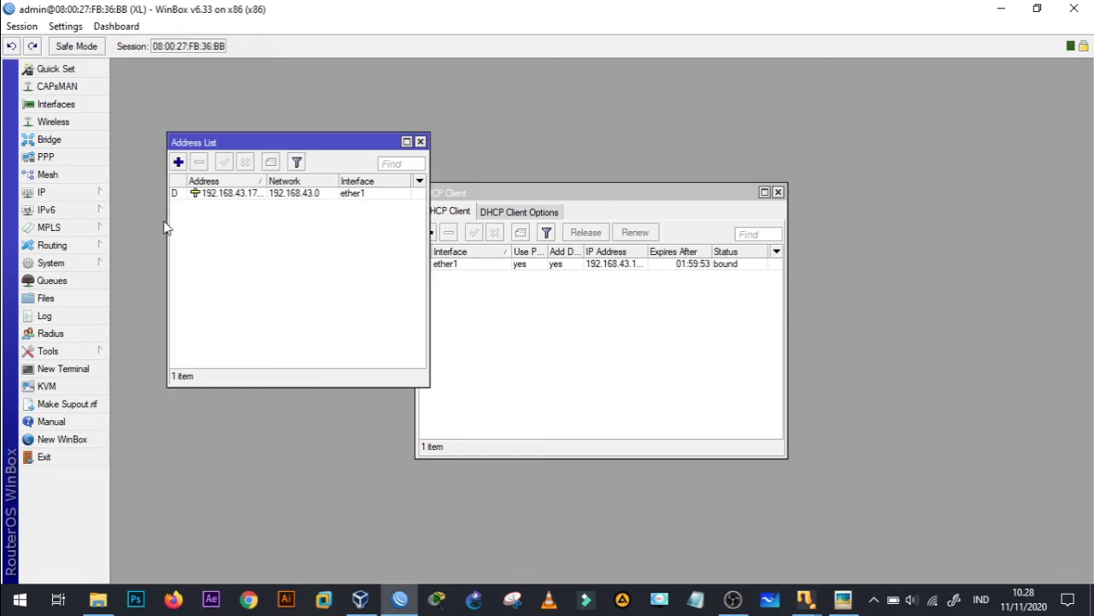
click(179, 163)
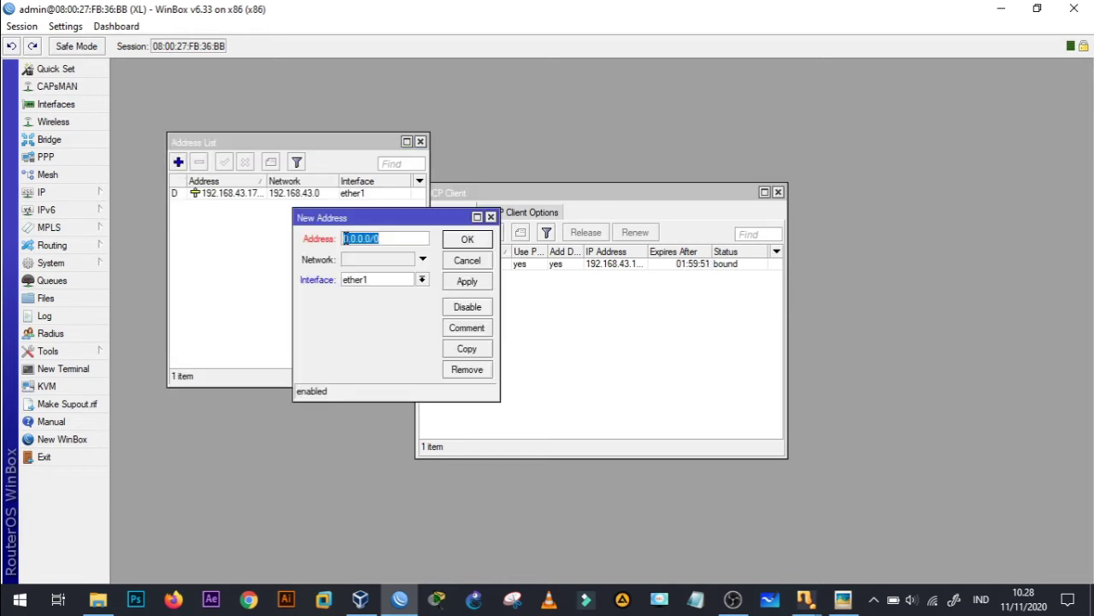
text(10.10.10.1/24)
click(421, 279)
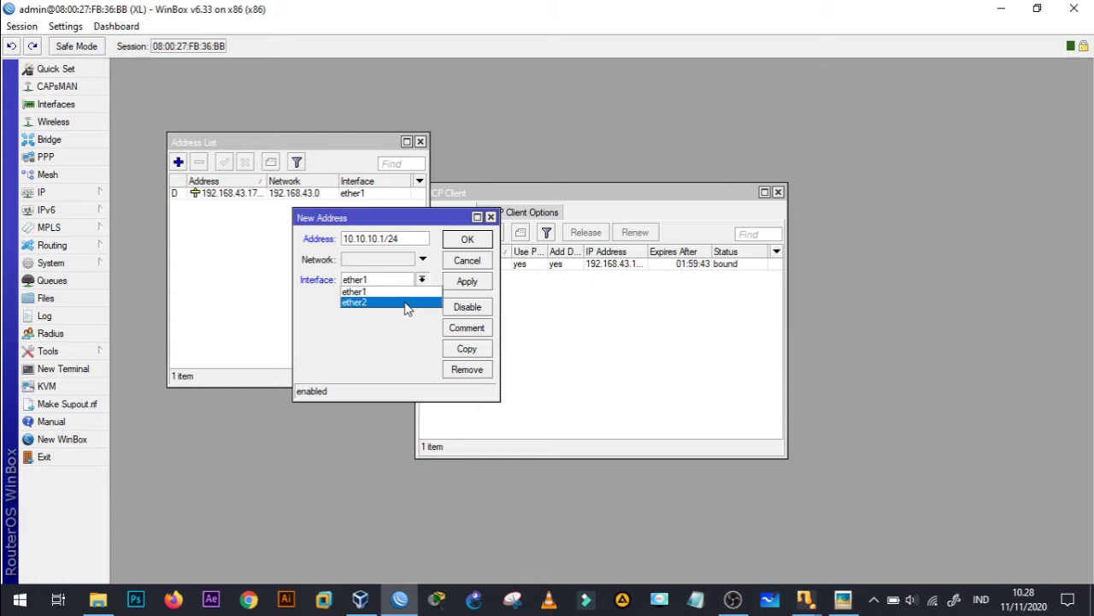
click(408, 305)
click(466, 281)
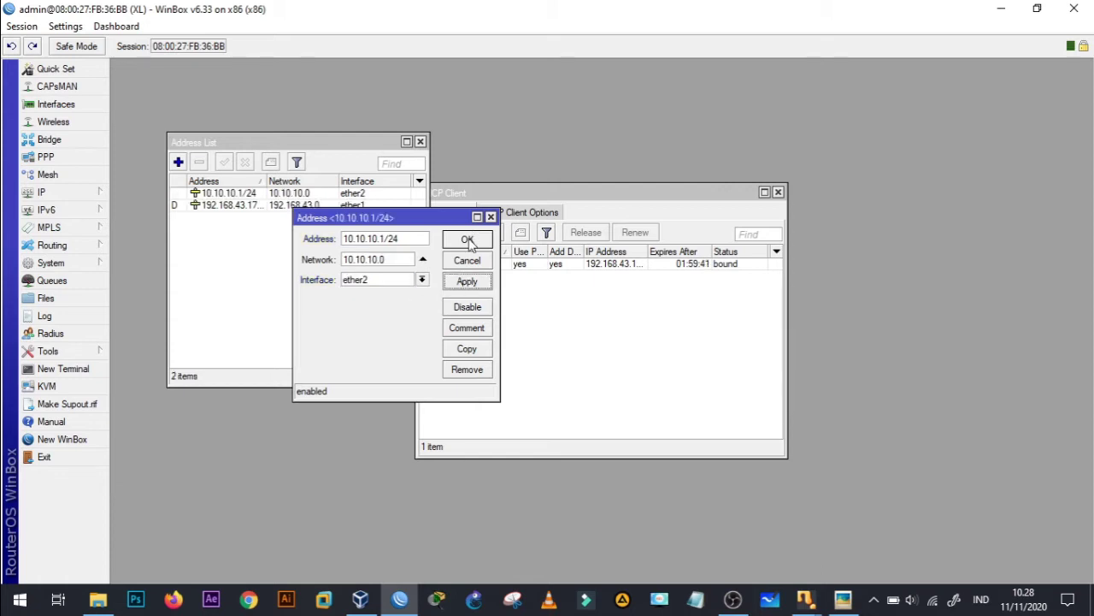
click(468, 240)
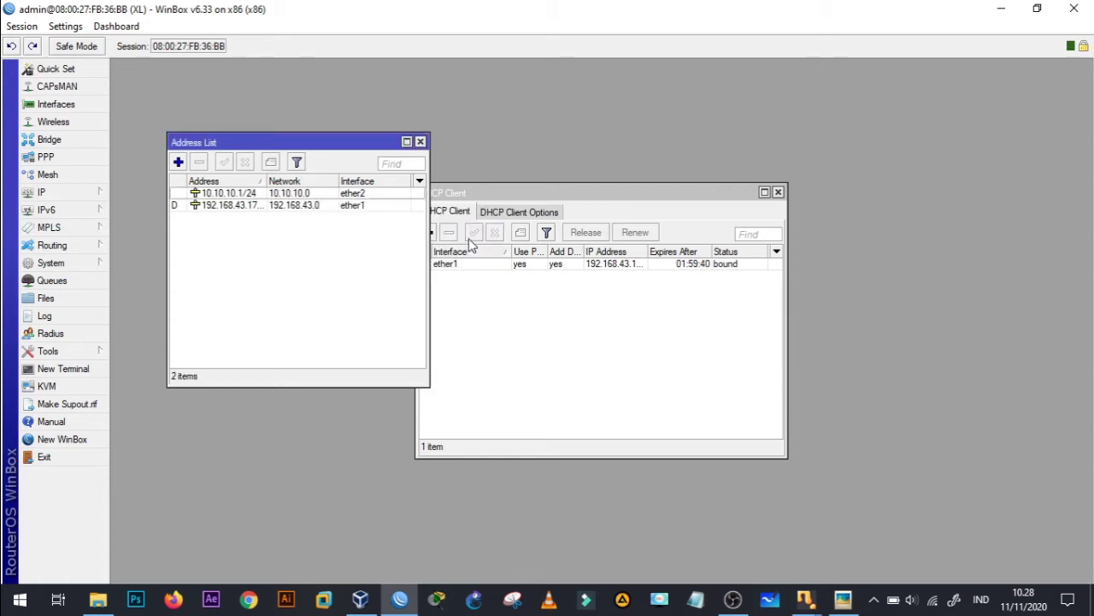
- Open another WinBox session and connect as admin to the telkomsel neighbor with MAC address 08:00:27:8D:8D:96
click(63, 438)
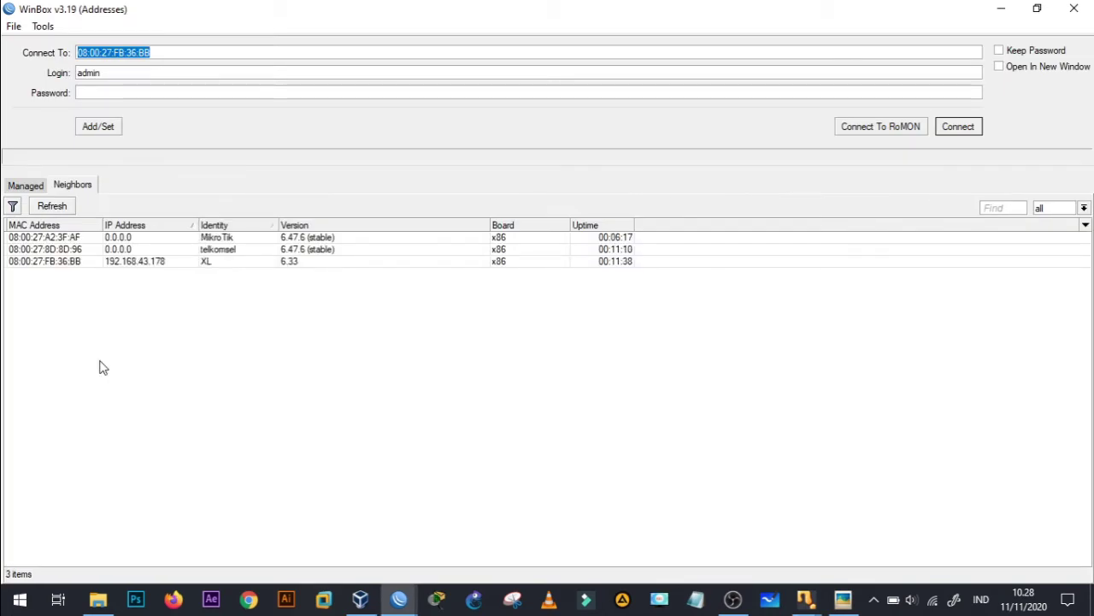
click(48, 249)
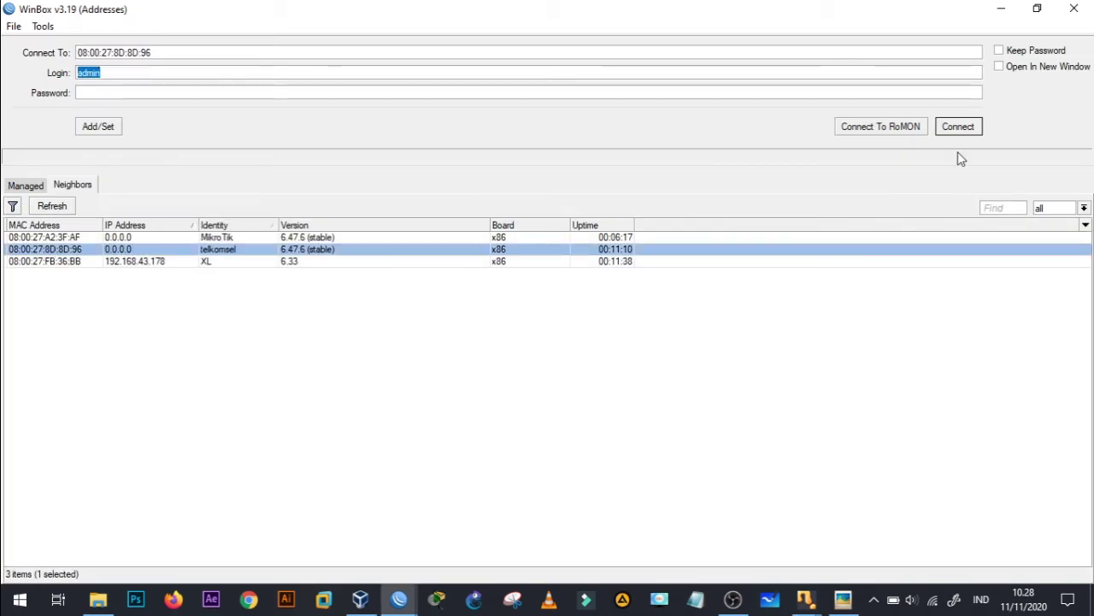
click(958, 126)
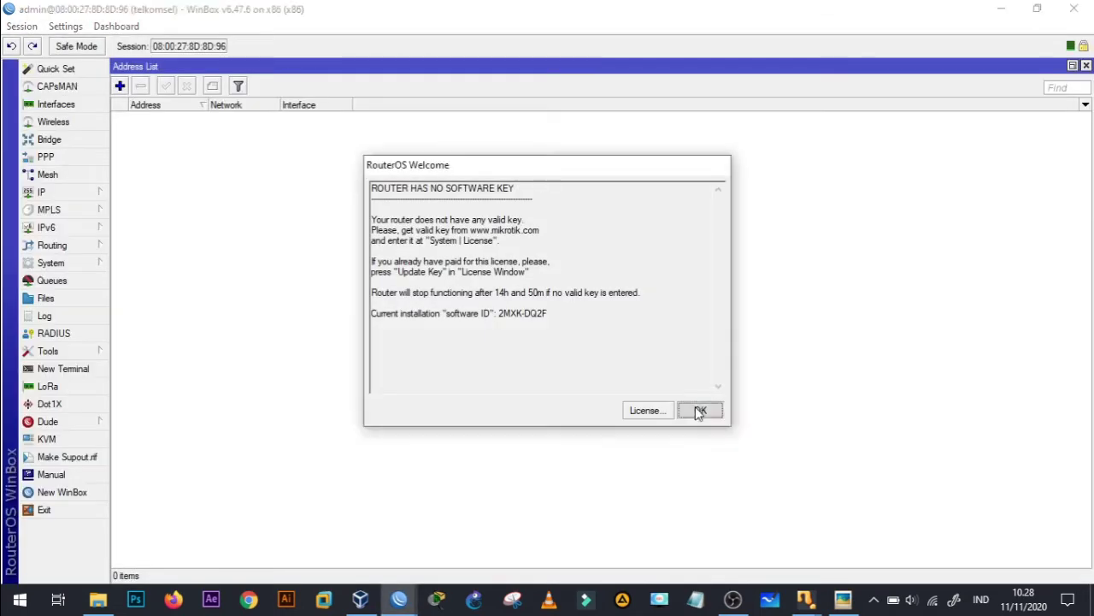
- Dismiss the software key notice and add a DHCP client on ether1 with the default route enabled on telkomsel
click(697, 407)
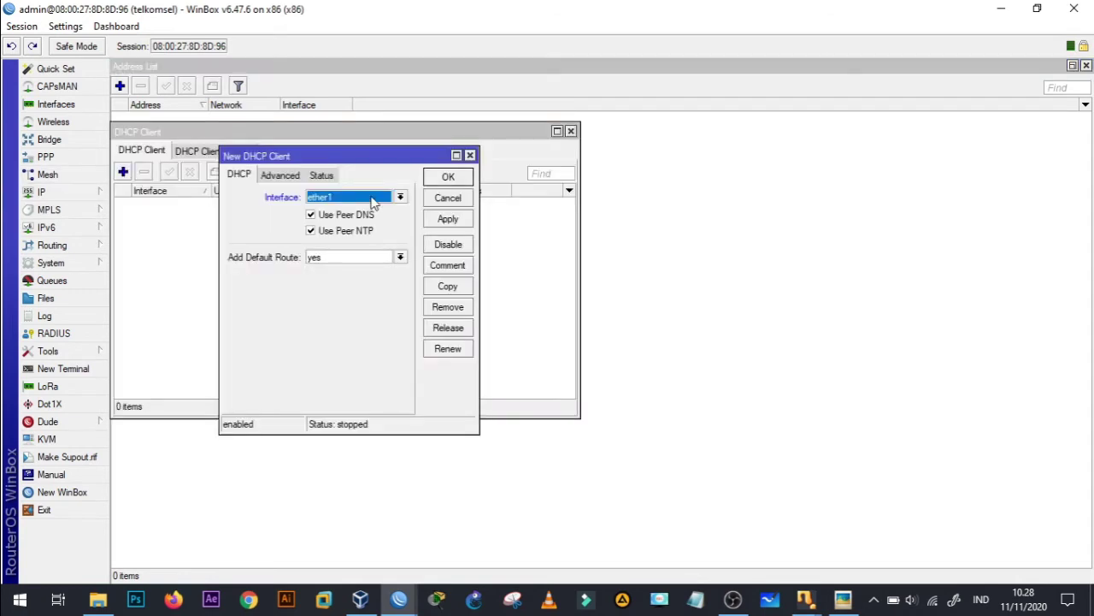
click(454, 222)
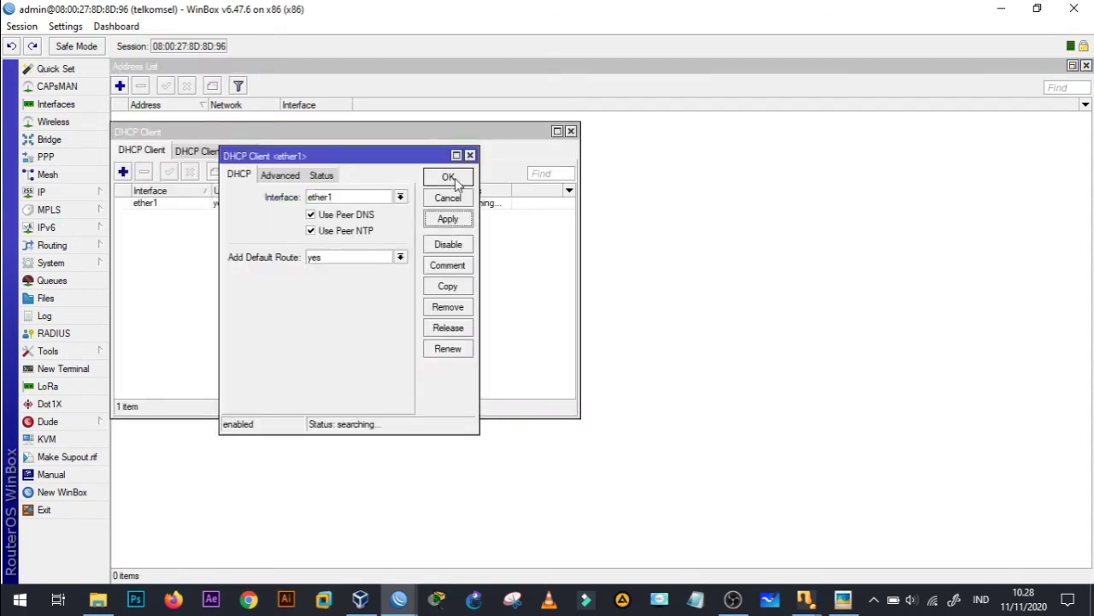
click(453, 180)
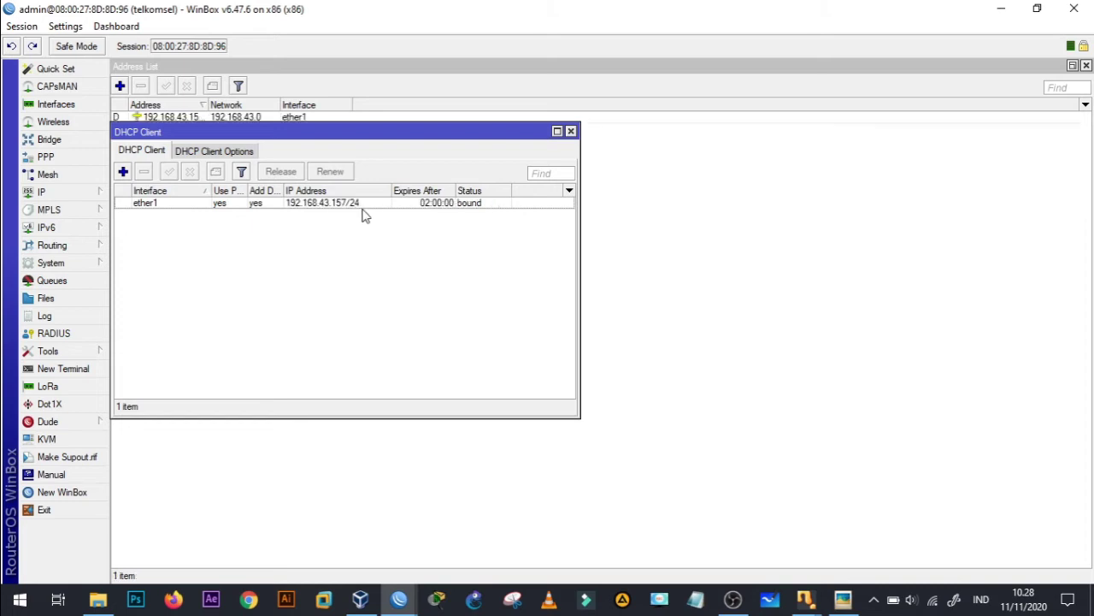
- Fill in a new IP address entry on telkomsel with 20.20.20.1/24 on interface ether2
click(64, 194)
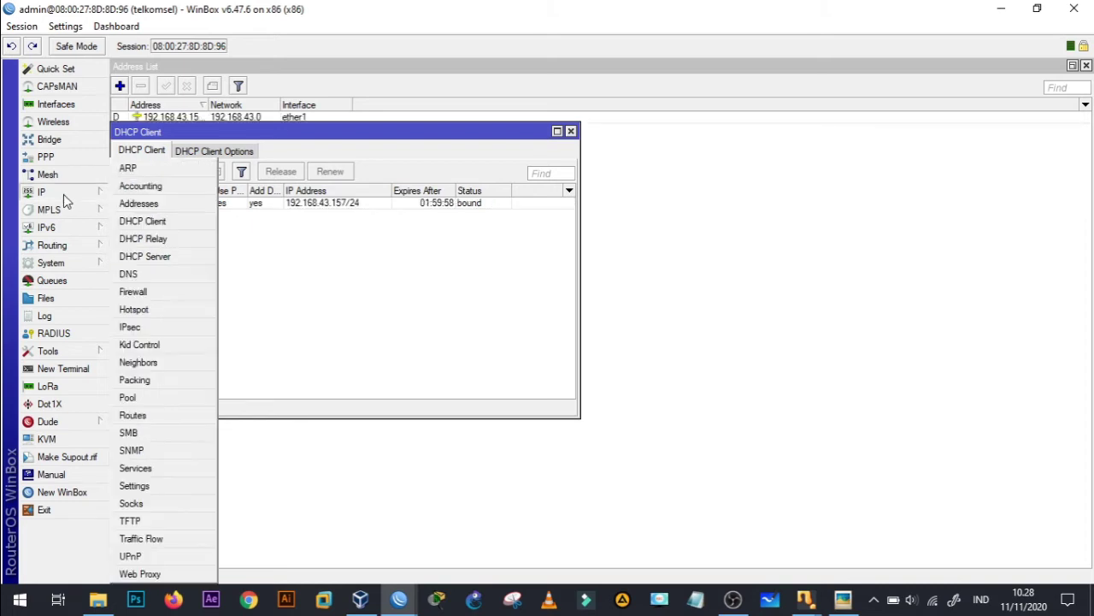
click(136, 203)
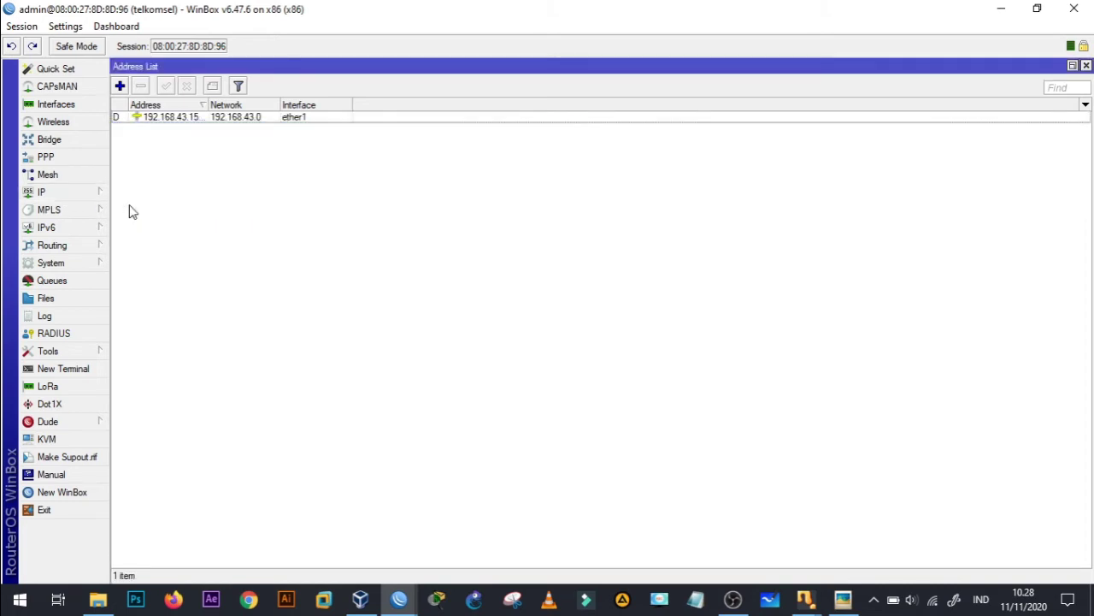
click(121, 85)
text(20.20.20.1/24)
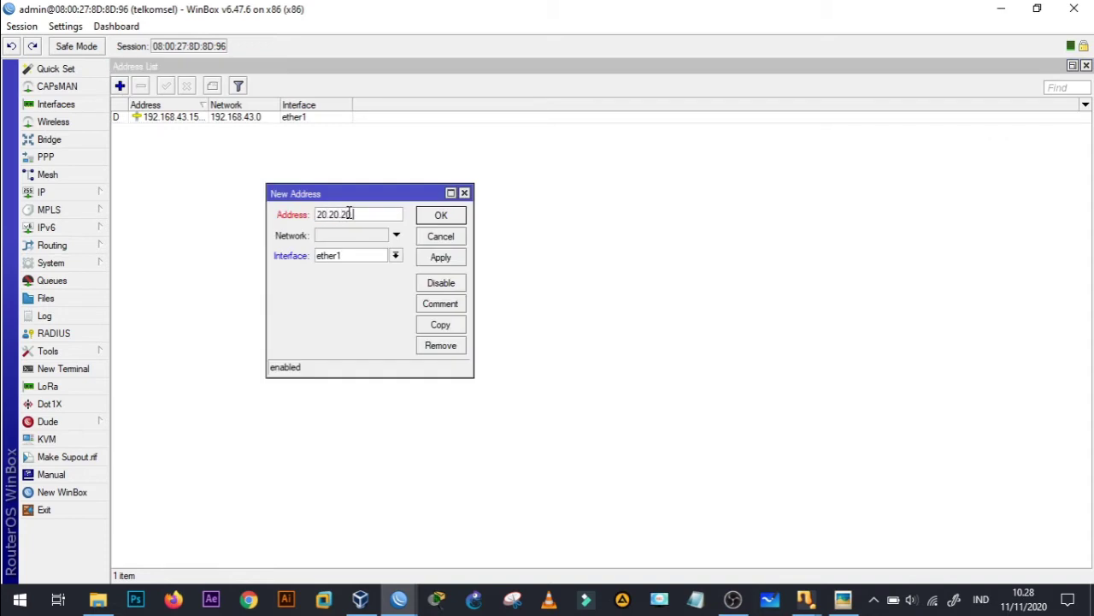
click(395, 255)
click(378, 279)
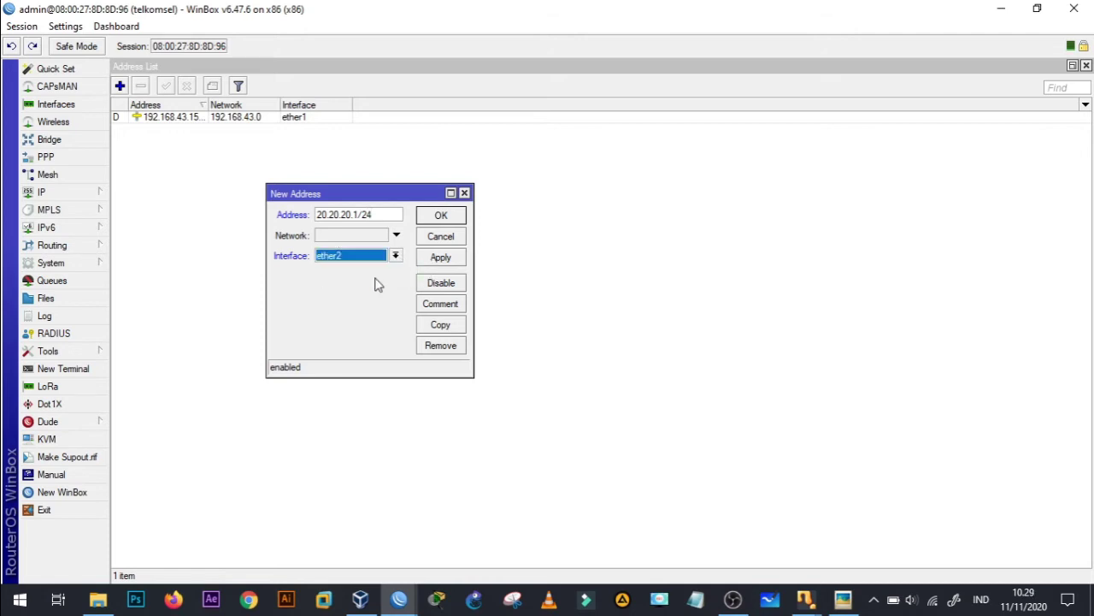
- Check the ISP2 link in the topology diagram, then save the new ether2 address entry on telkomsel
key(alt+Tab)
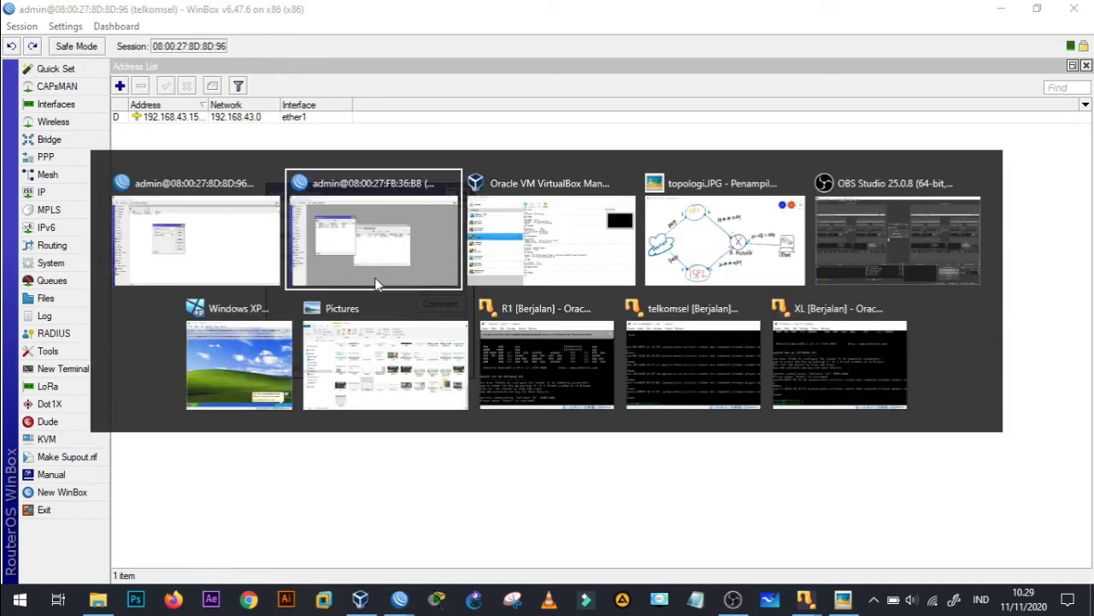
key(alt+Tab)
key(alt+Tab)
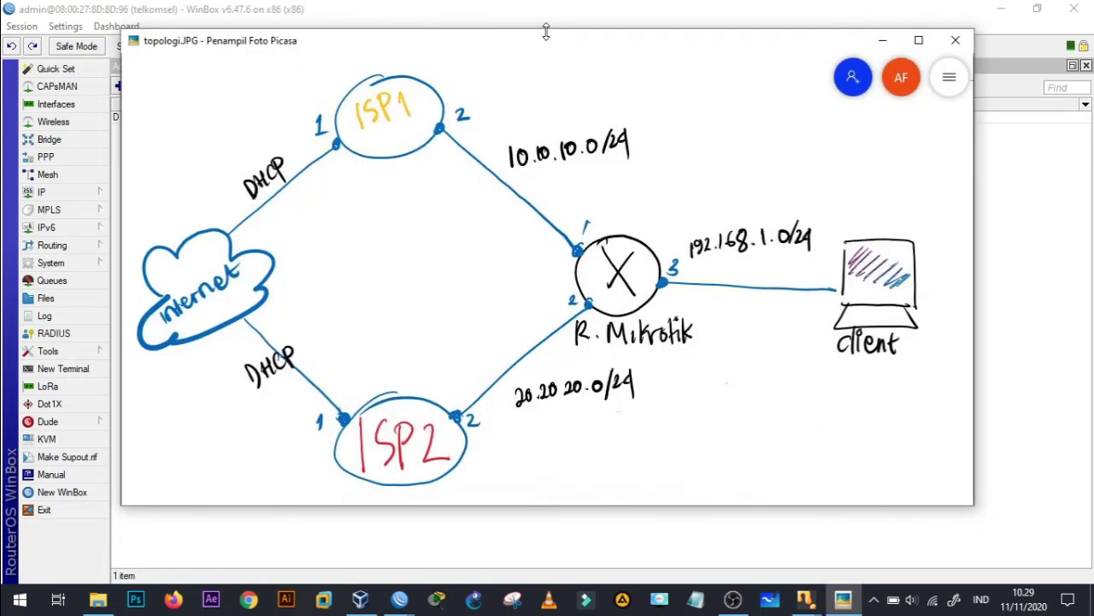
drag(547, 47, 655, 214)
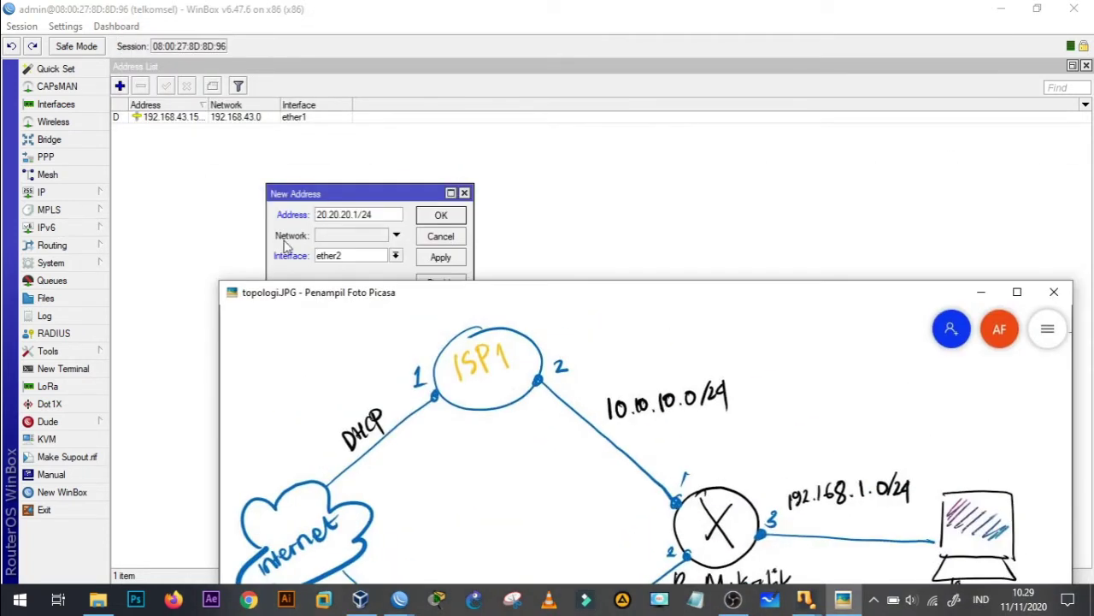
drag(622, 295, 884, 72)
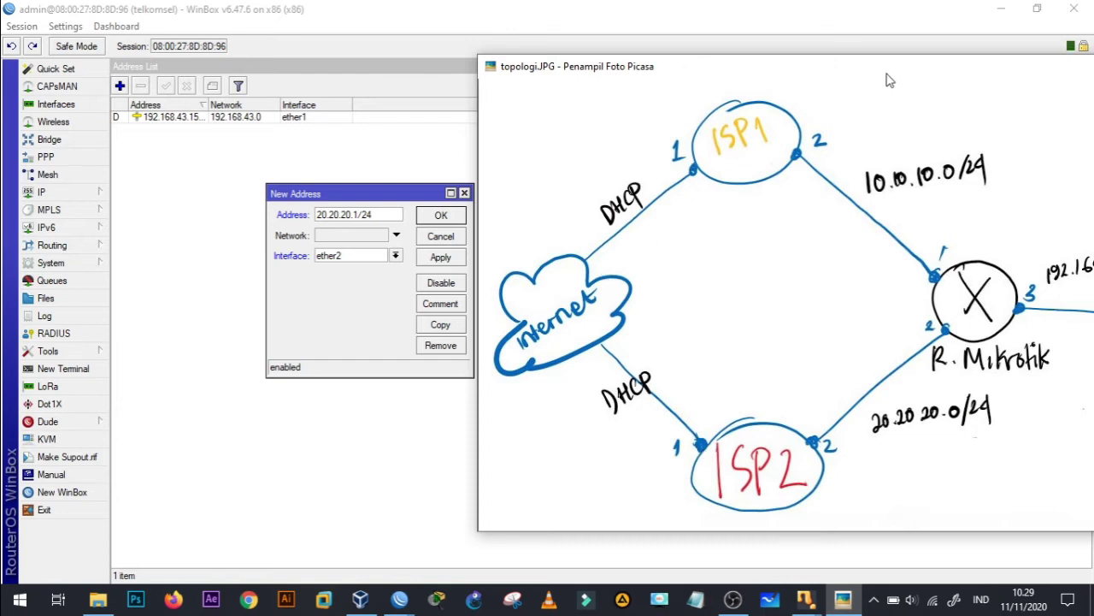
drag(885, 74, 605, 83)
click(958, 68)
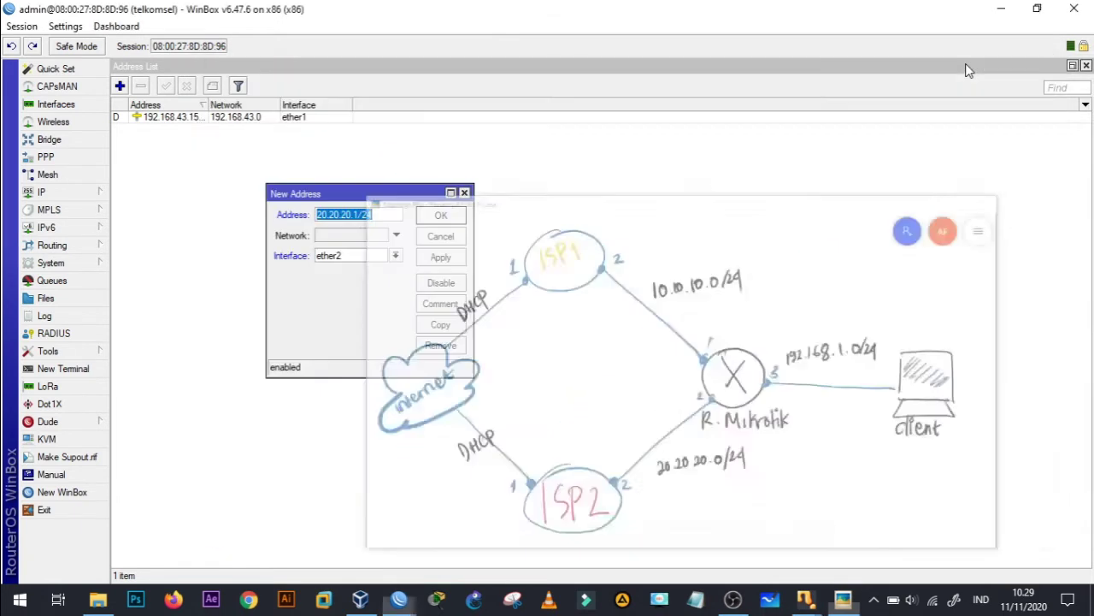
click(442, 259)
click(441, 216)
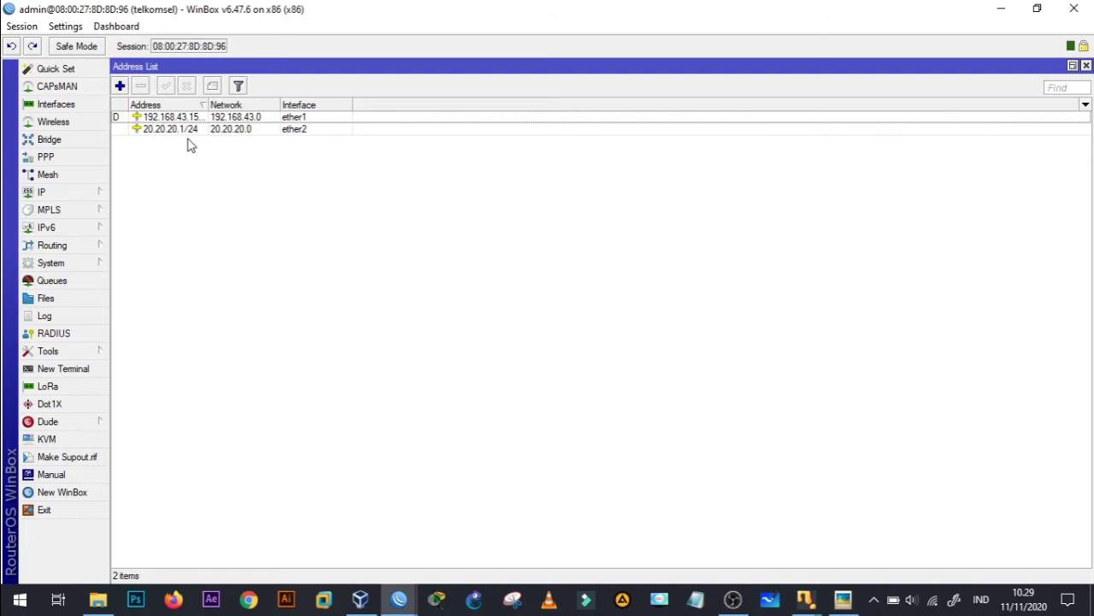
- Test telkomsel's internet connectivity by pinging 8.8.8.8 from a new terminal, then stop the ping
click(73, 370)
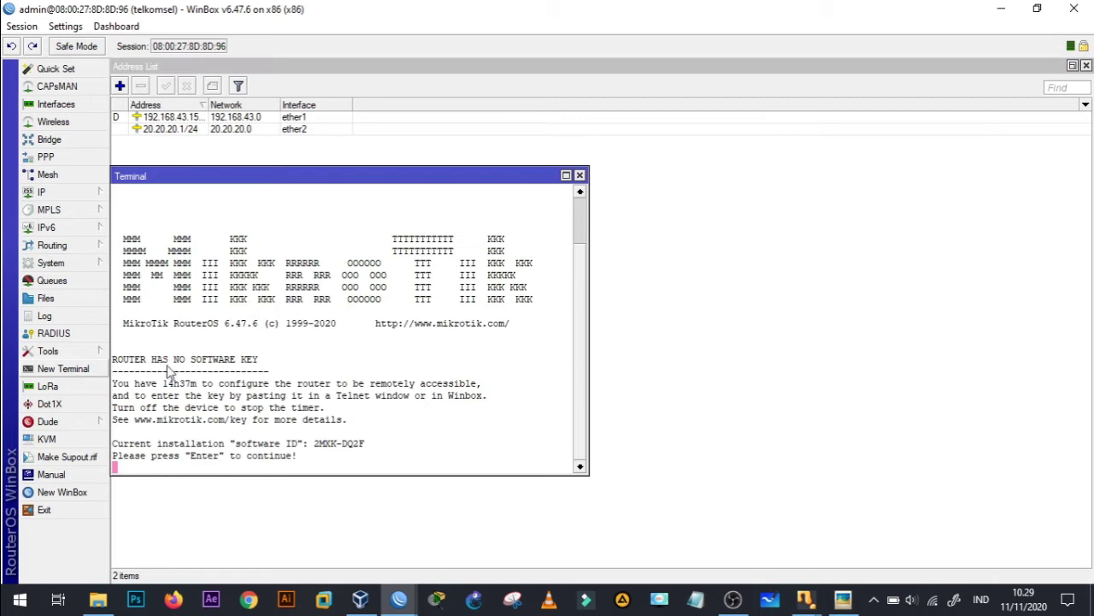
key(Return)
key(Return)
text(ping )
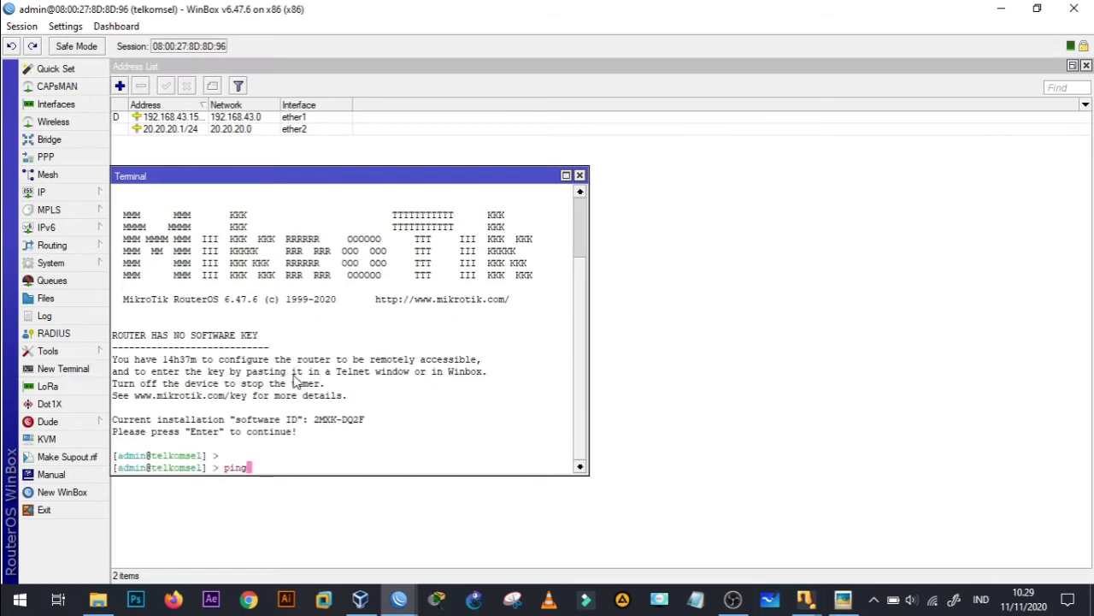
text(8.8.8.8)
key(Return)
key(ctrl+c)
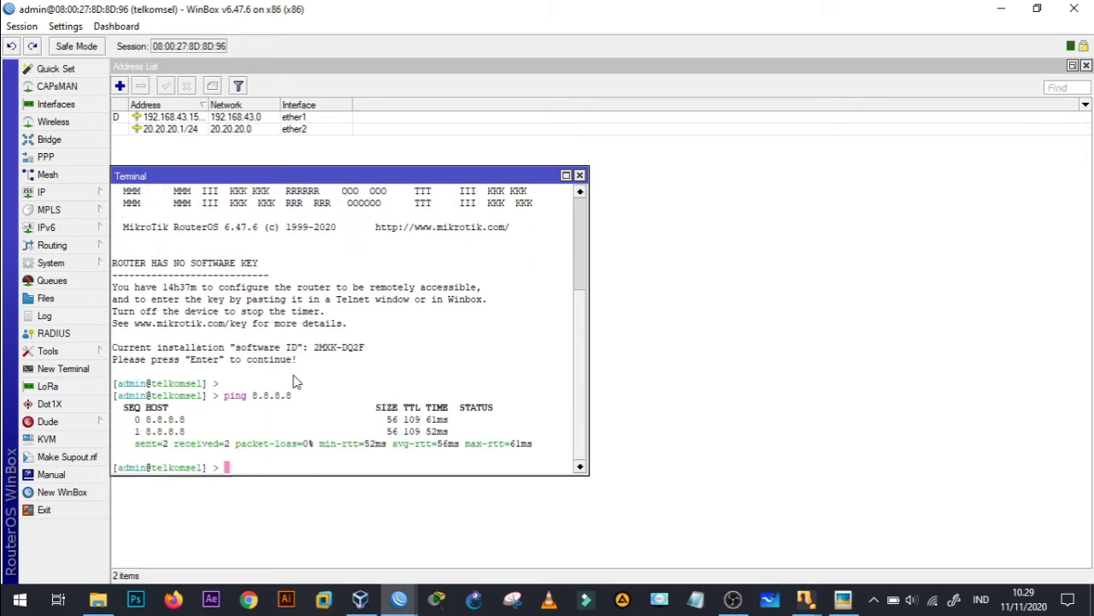
- Switch to the XL router's session, ping 8.8.8.8 from a new terminal, and close the terminal after stopping the ping
click(398, 601)
click(343, 534)
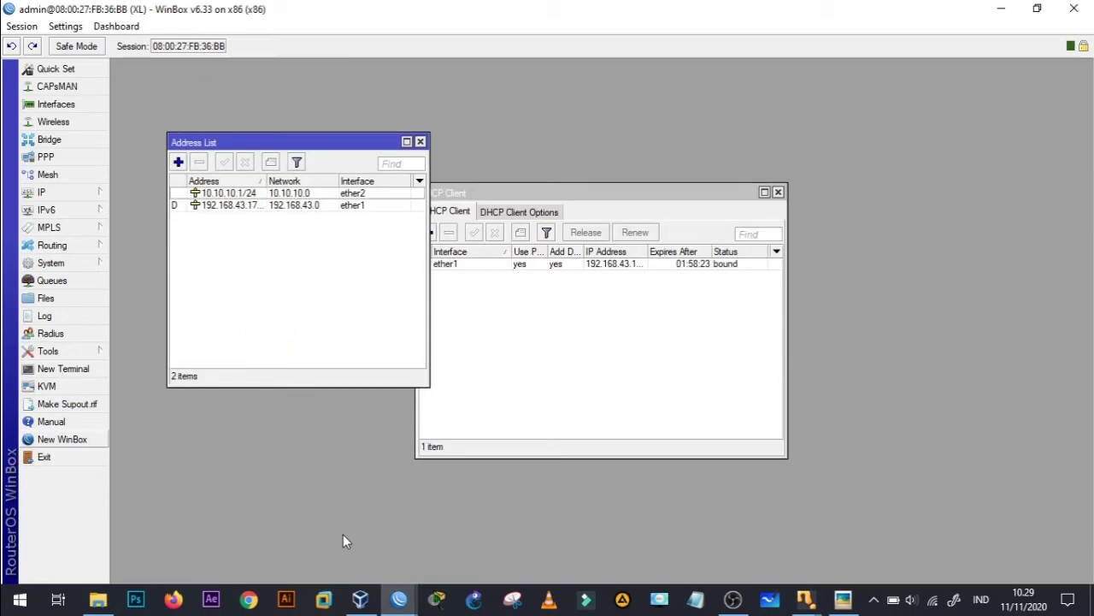
click(65, 370)
key(Return)
key(Return)
text(ping 8)
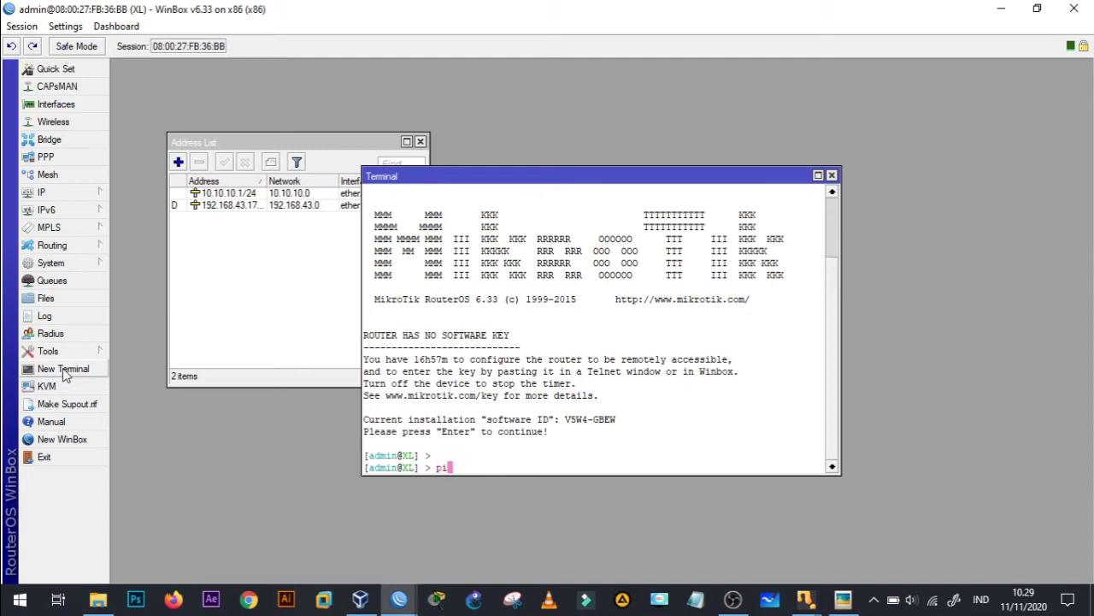
text(.8.8.8)
key(Return)
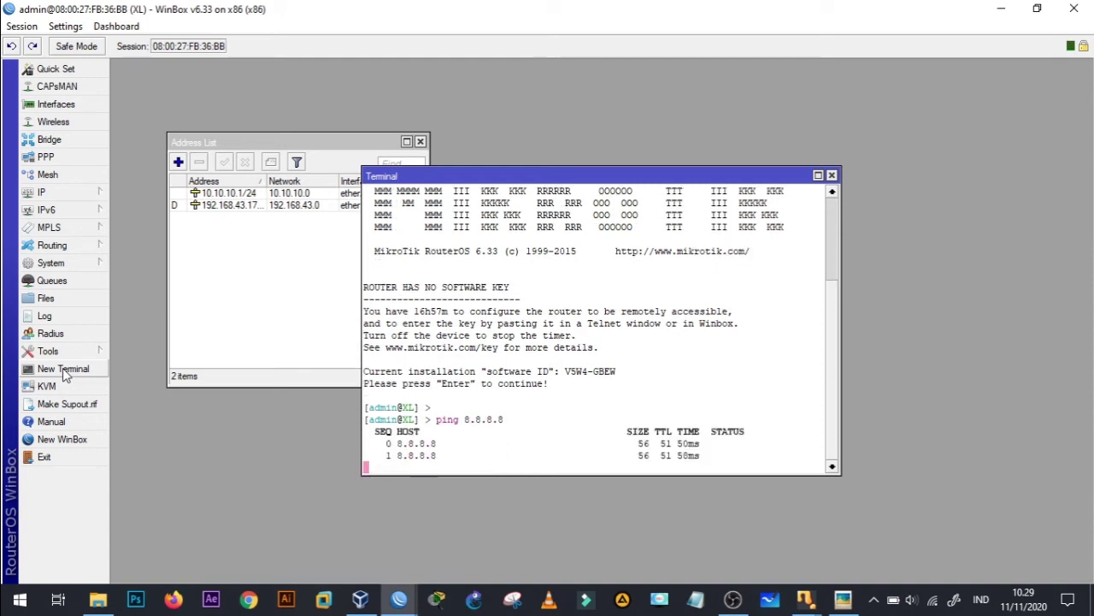
key(ctrl+c)
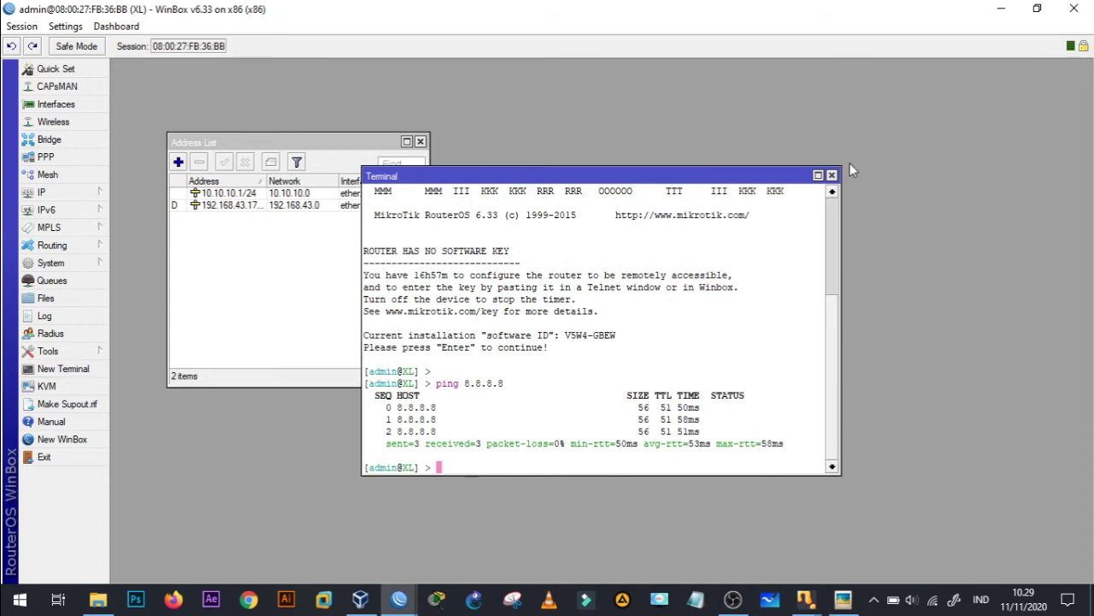
click(832, 175)
- Review the topology diagram and start the DHCP server setup on XL with ether2 as the server interface
key(alt+Tab)
key(Tab)
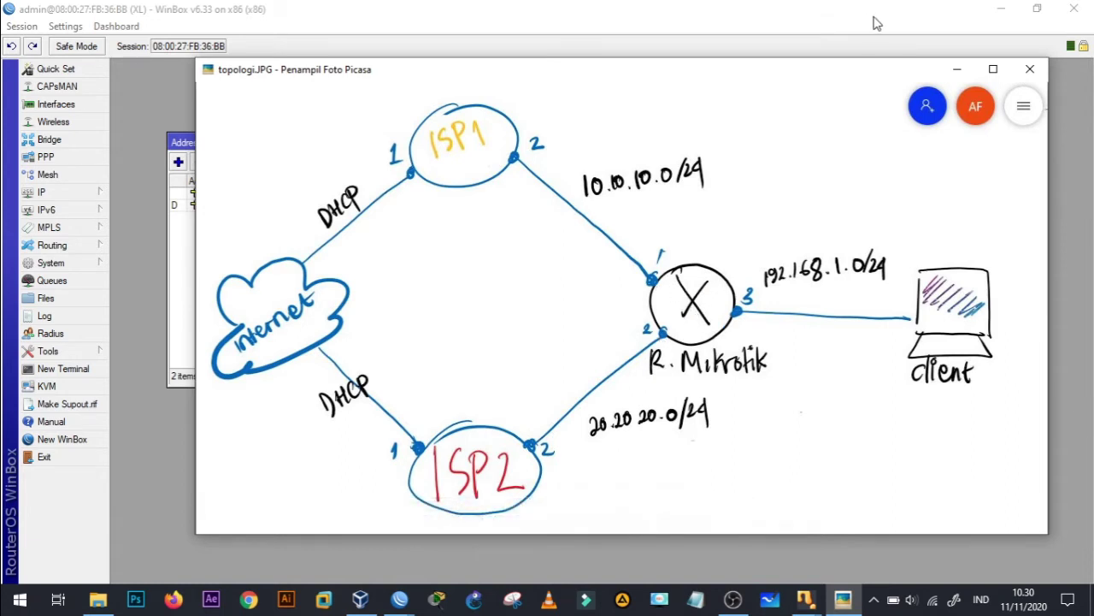
key(Escape)
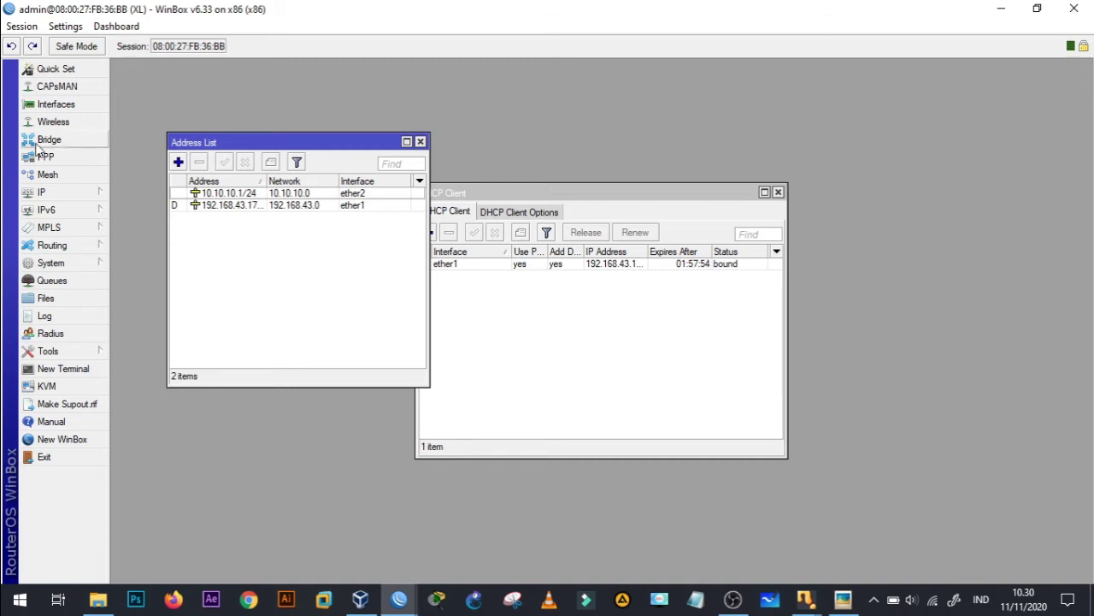
click(47, 194)
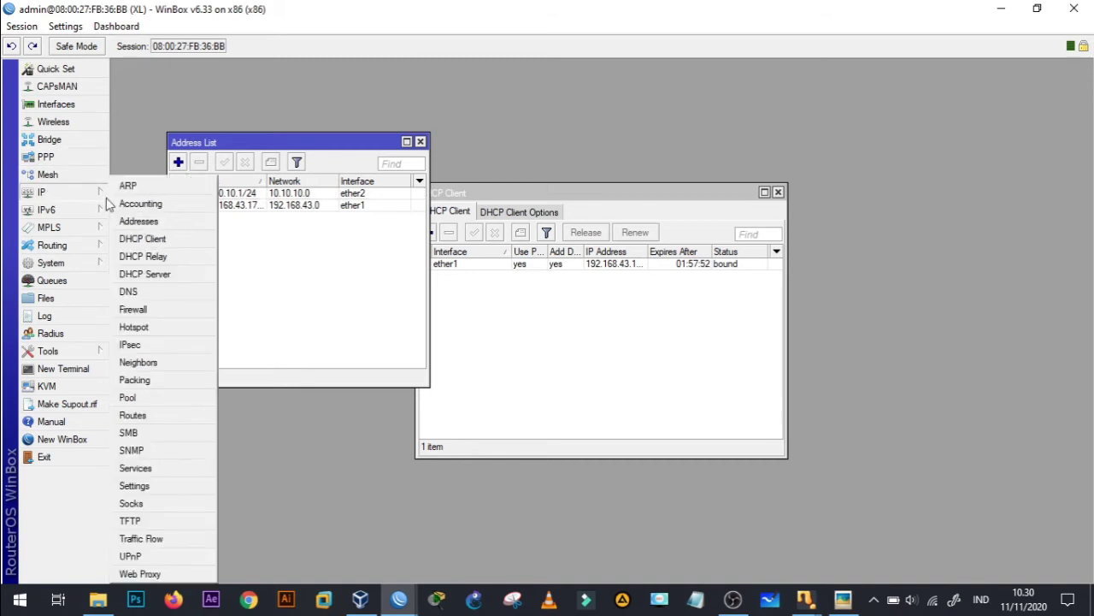
click(130, 275)
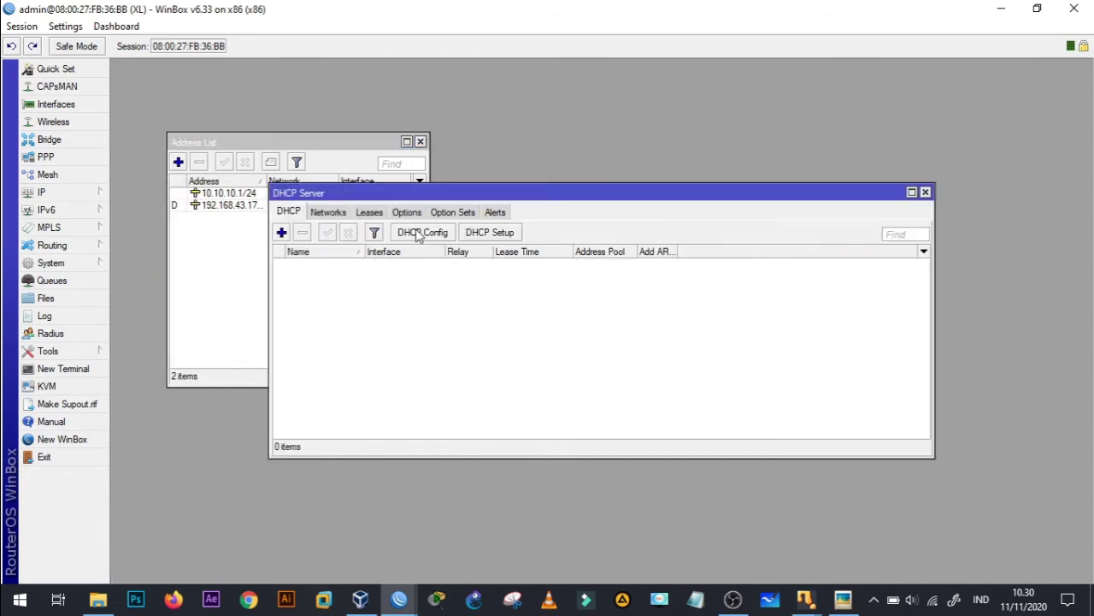
click(489, 232)
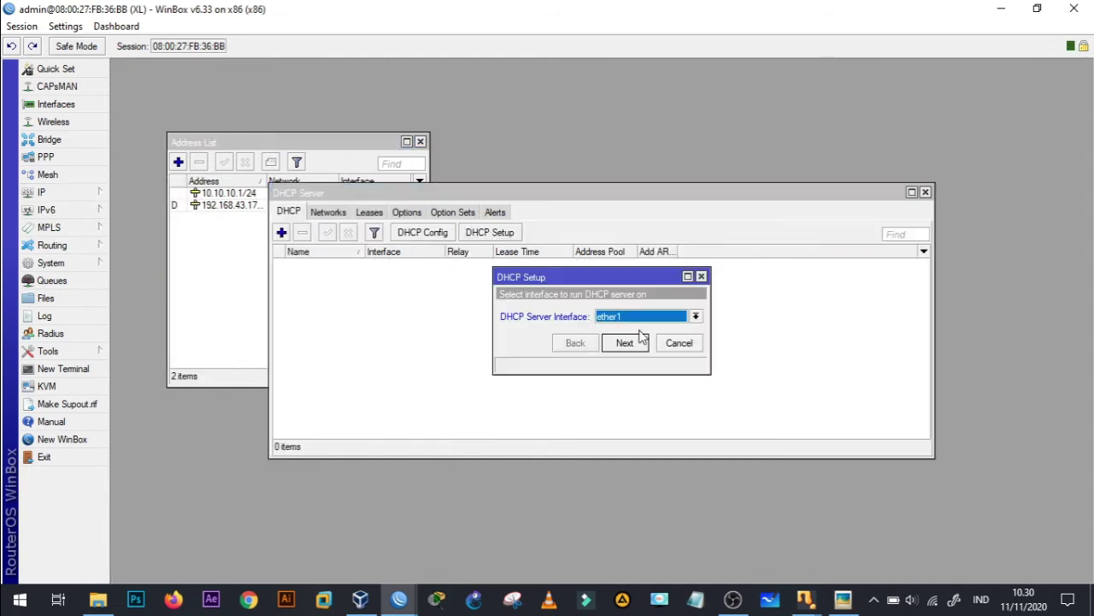
click(695, 317)
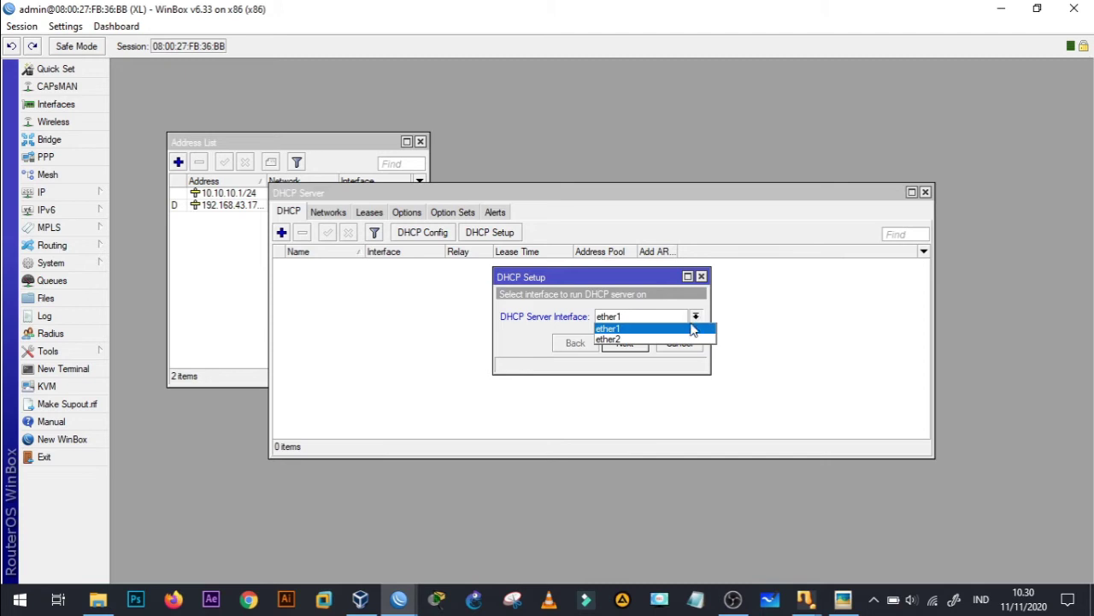
click(676, 339)
click(614, 346)
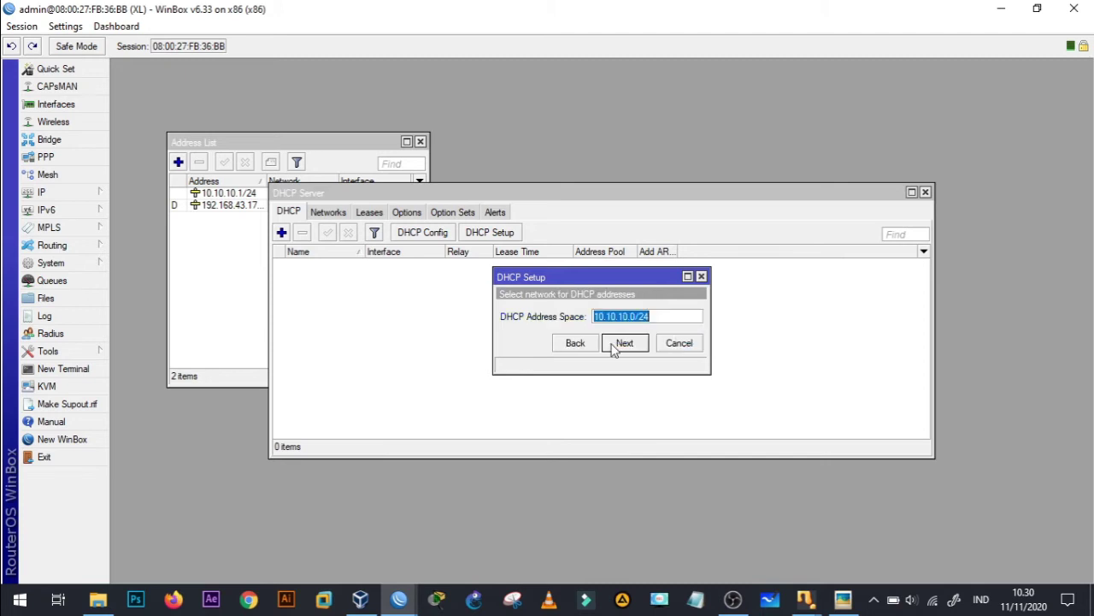
- Accept DHCP network 10.10.10.0/24 and gateway 10.10.10.1, set the pool to 10.10.10.2-10.10.10.2, and complete the setup with lease time 00:10:00
click(624, 343)
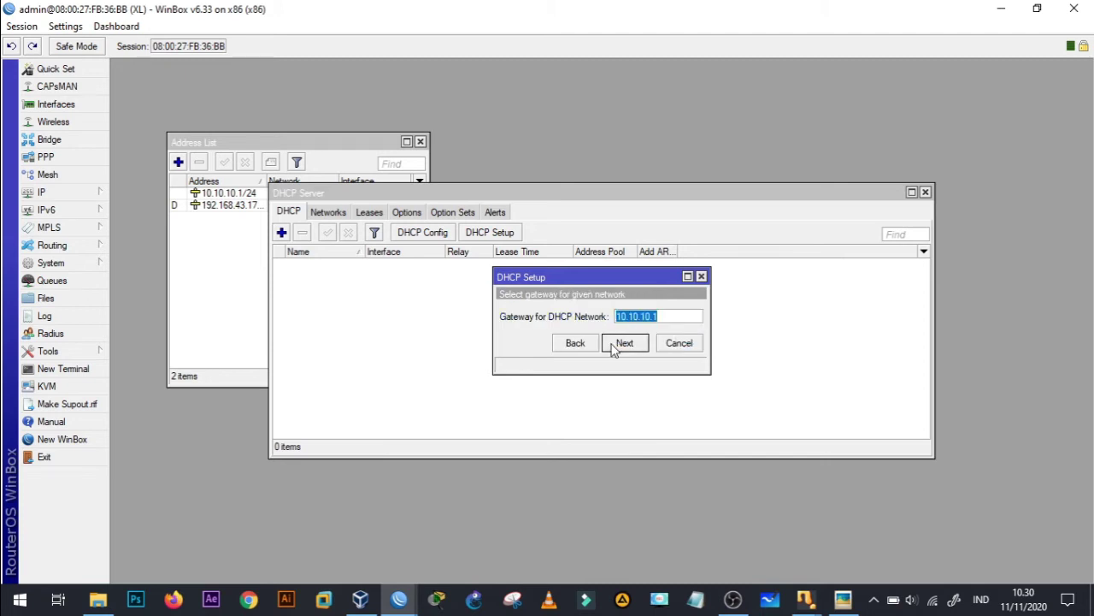
click(624, 345)
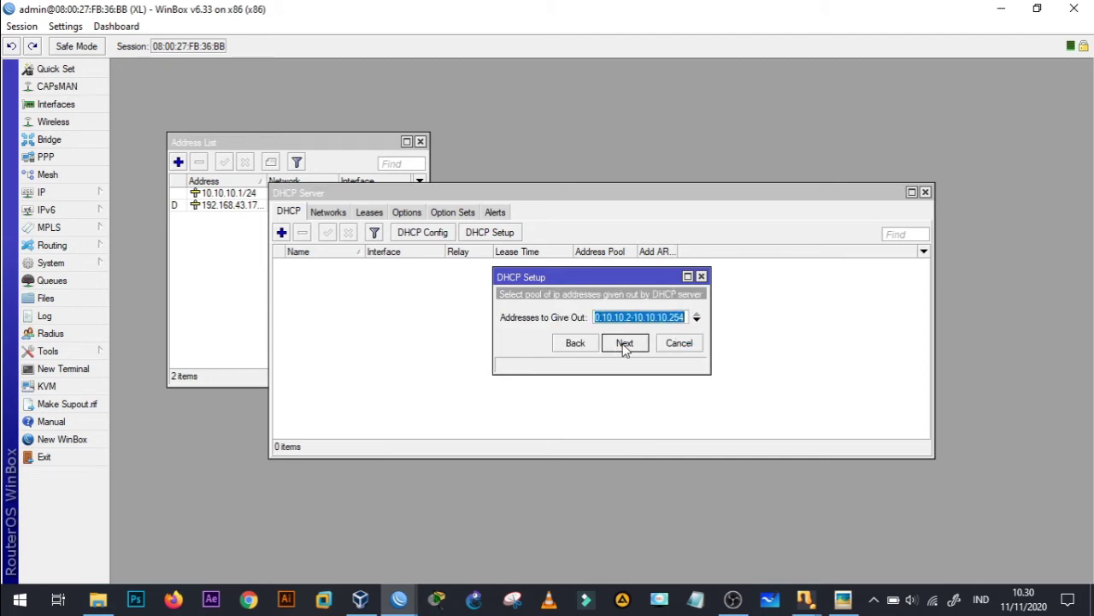
click(684, 316)
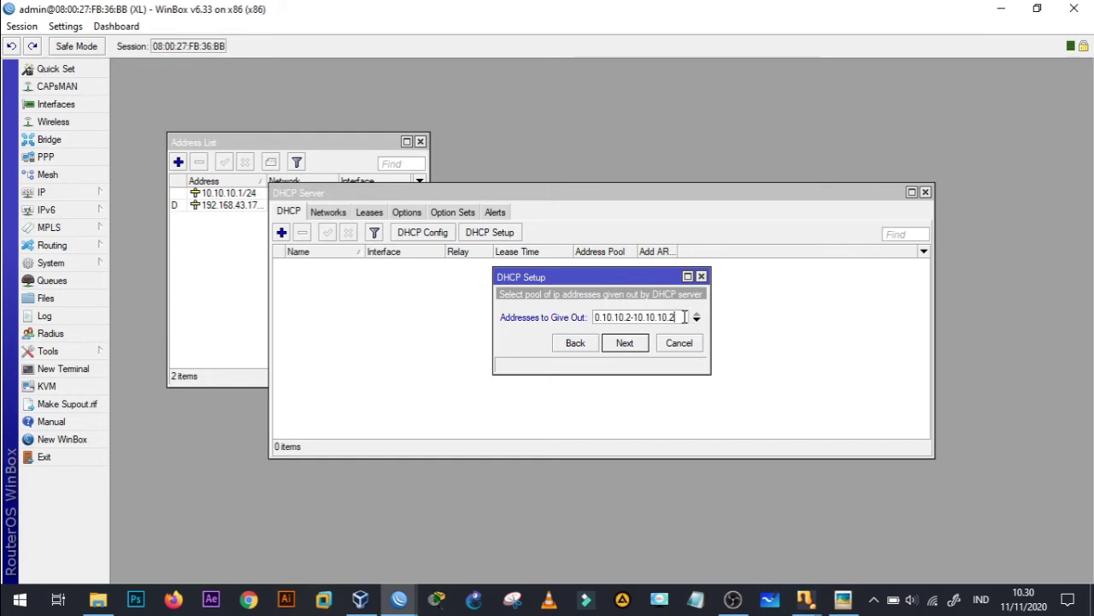
click(627, 349)
click(625, 345)
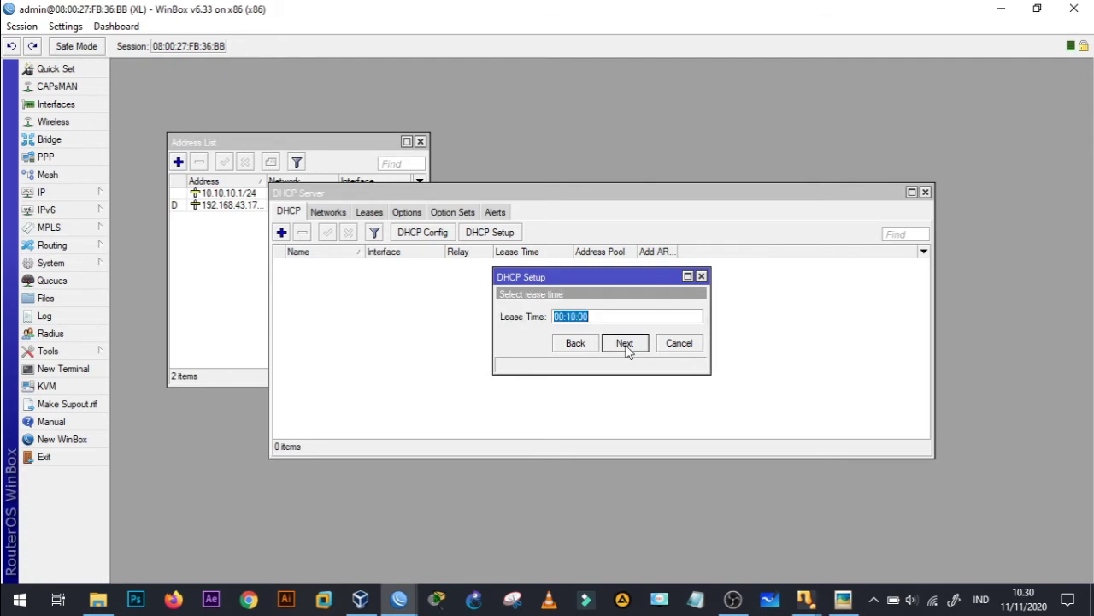
click(625, 347)
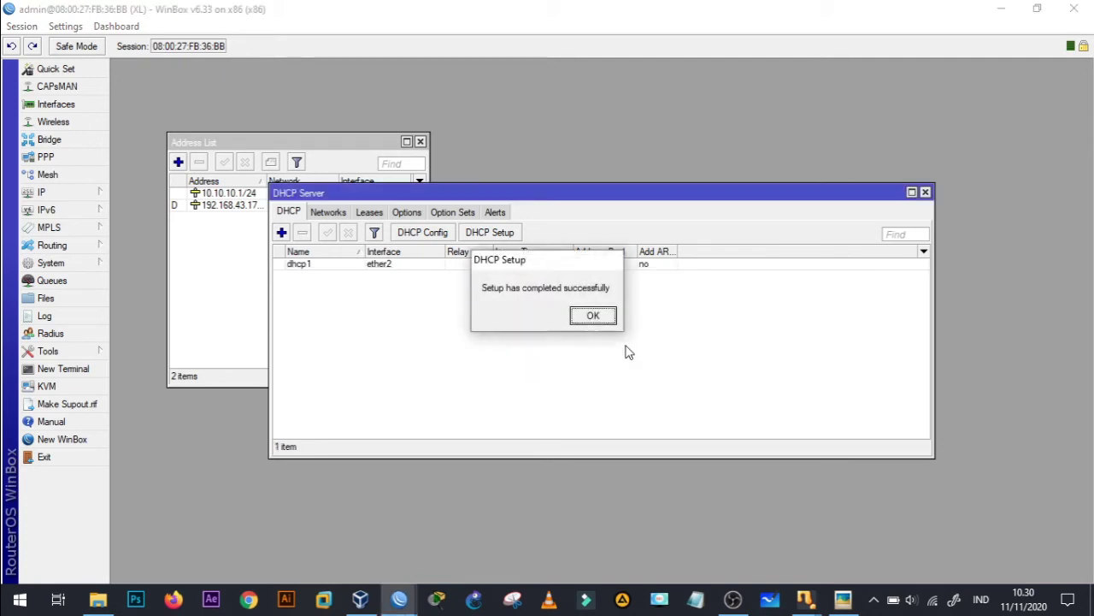
- Dismiss XL's completed DHCP setup, switch to the telkomsel session, and start the DHCP server setup with ether2 as the server interface
click(587, 316)
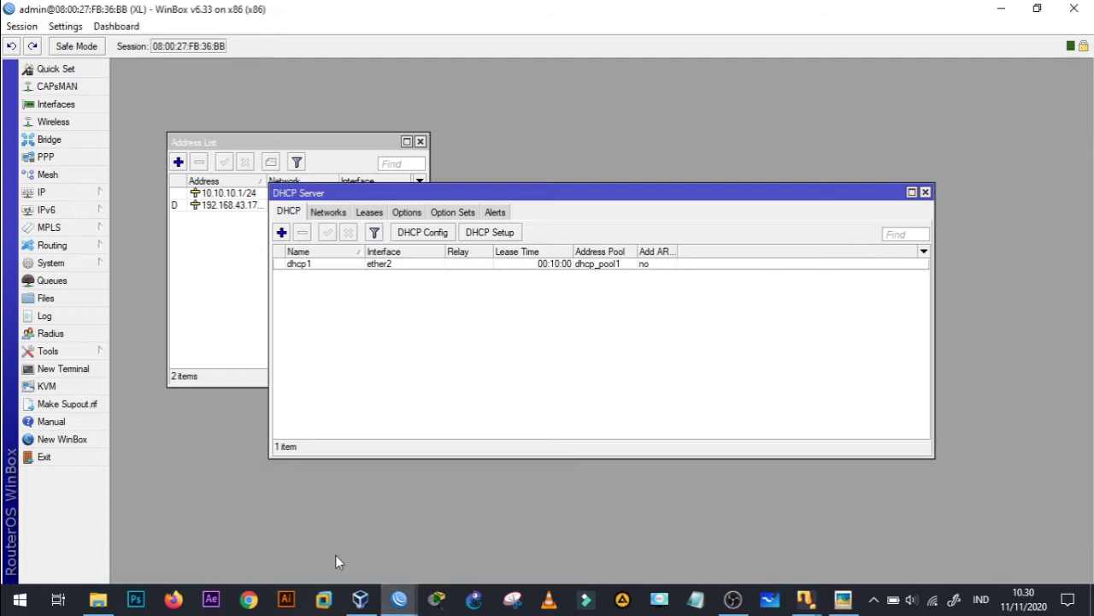
mouse_move(398, 599)
click(451, 558)
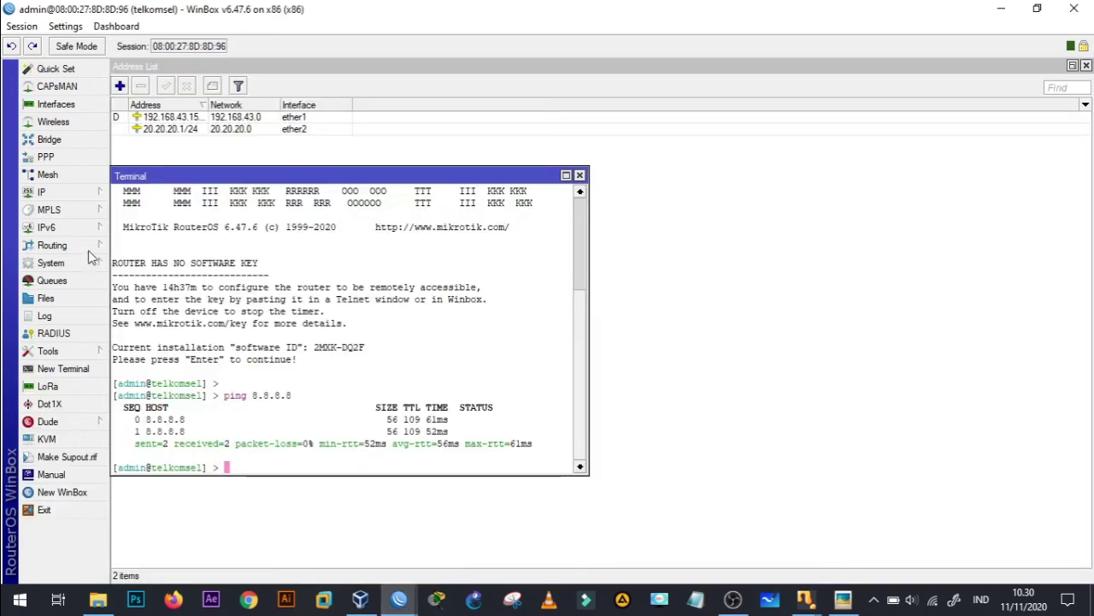
click(62, 193)
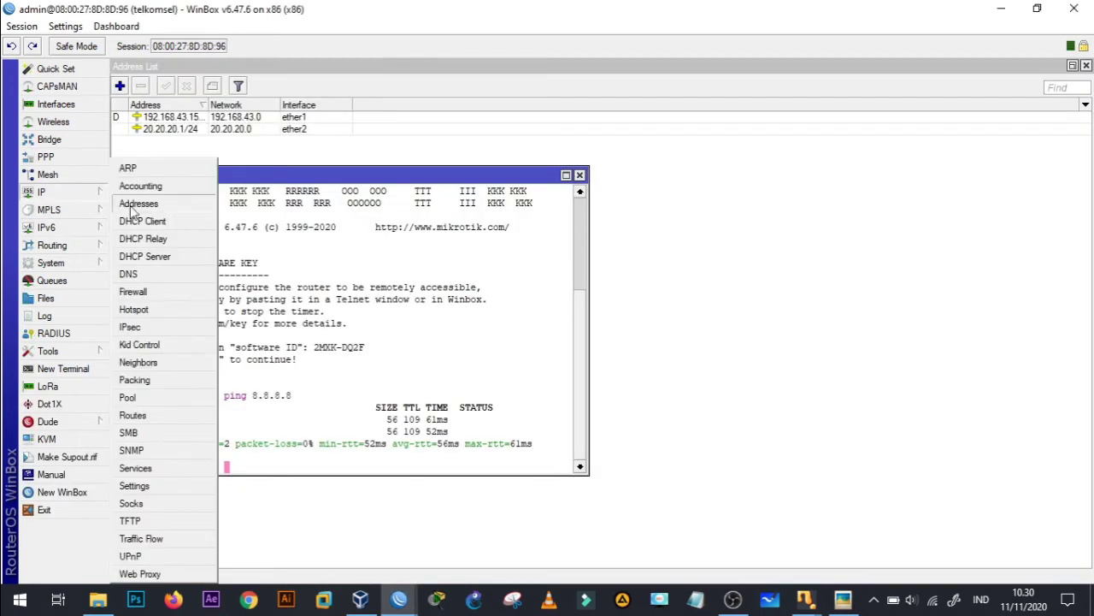
click(144, 256)
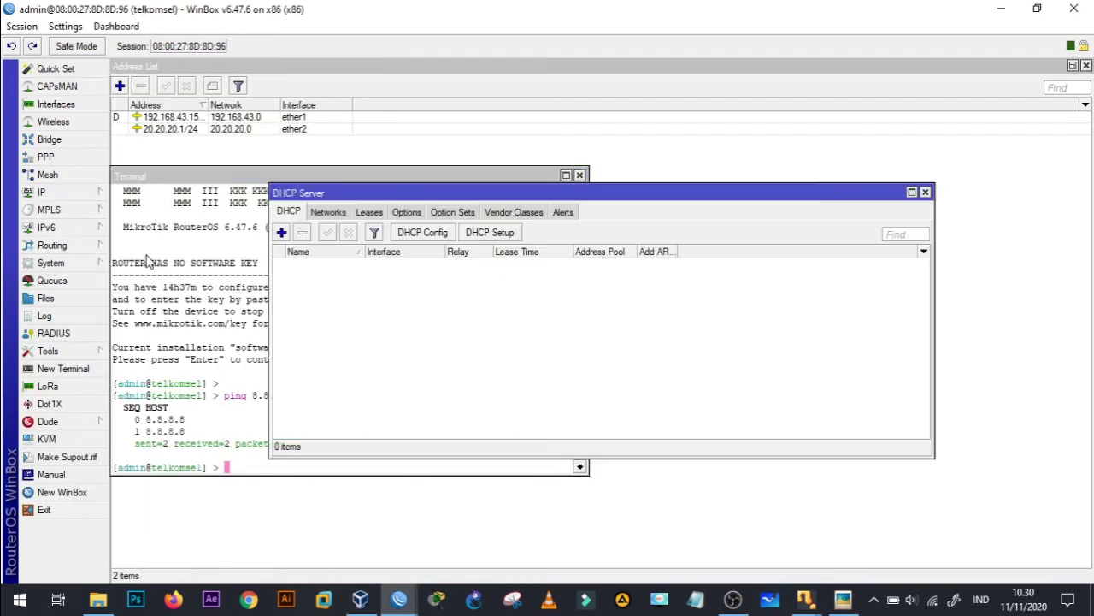
click(490, 233)
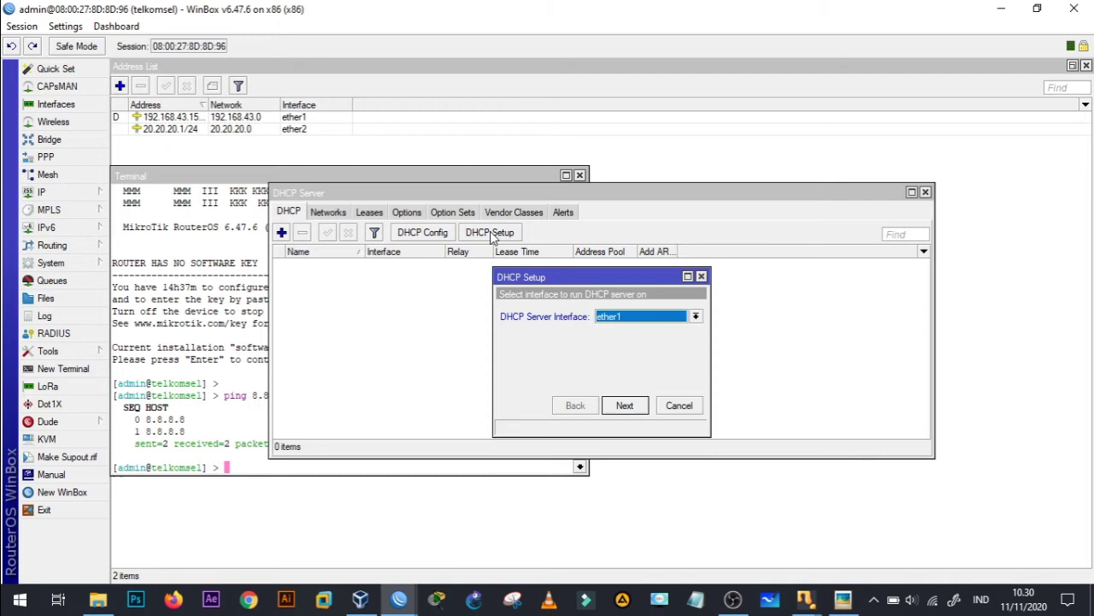
click(696, 316)
click(675, 335)
click(624, 405)
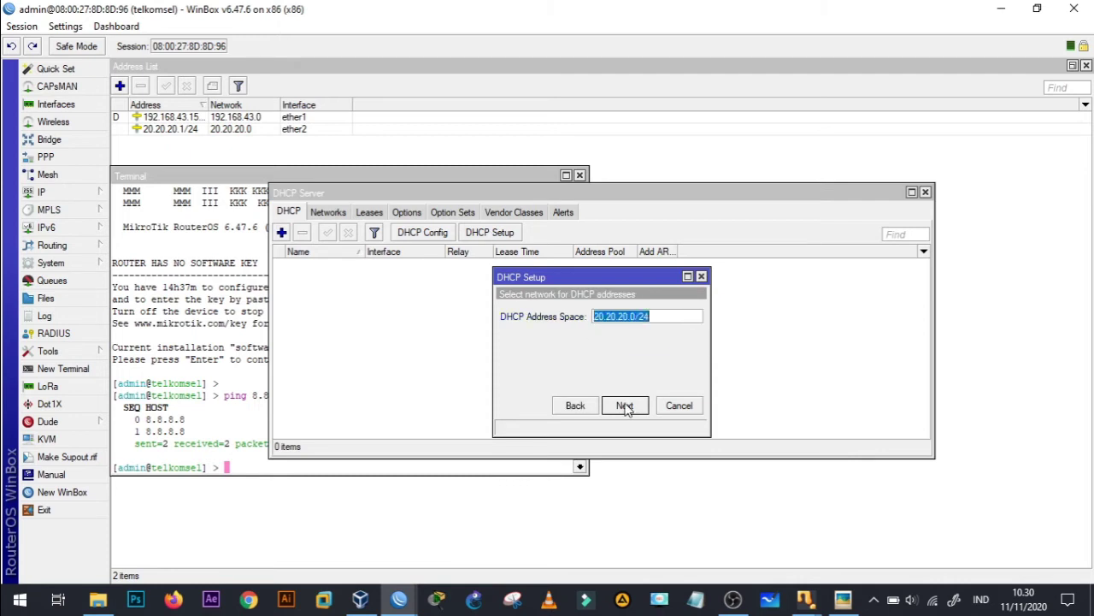
- Accept DHCP network 20.20.20.0/24 and the proposed gateway, shorten the address pool starting at 20.20.20.2, and complete the setup with lease time 00:10:00
click(625, 405)
click(624, 405)
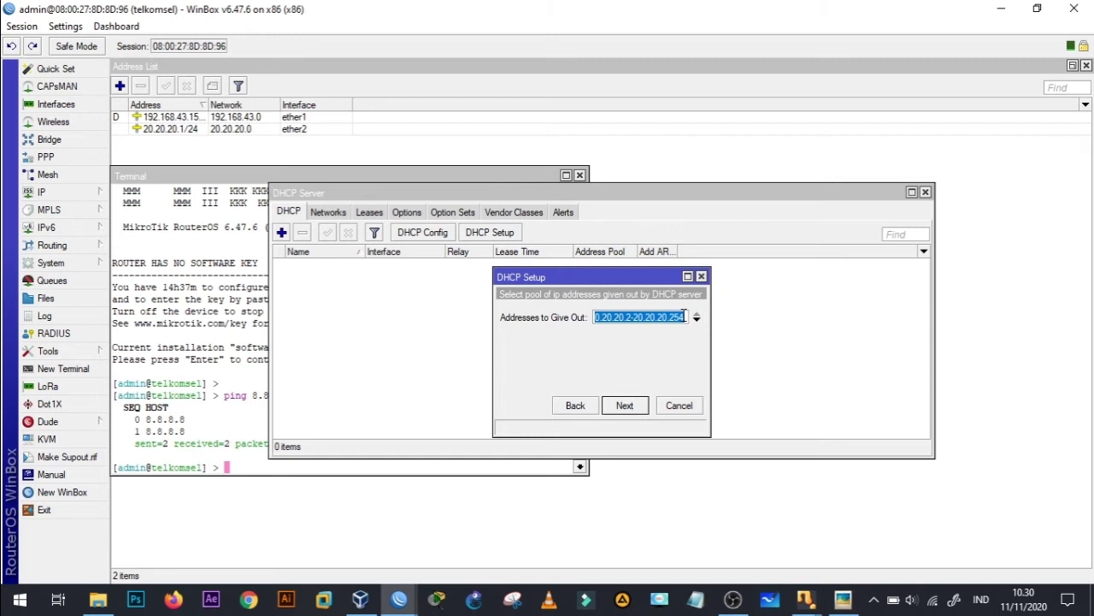
click(686, 315)
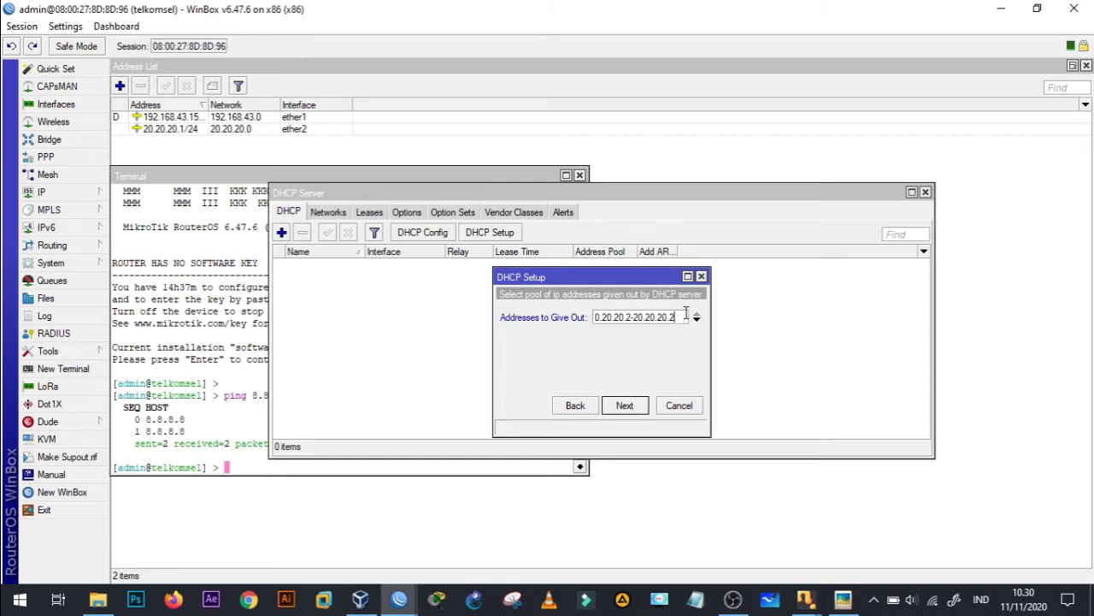
click(629, 409)
click(631, 410)
click(633, 410)
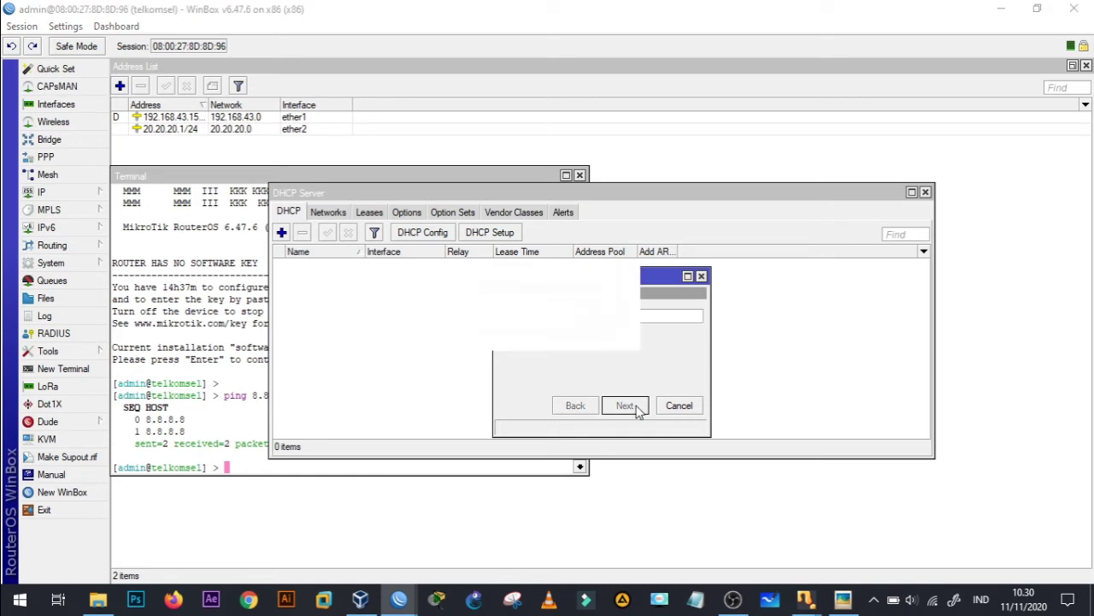
click(592, 316)
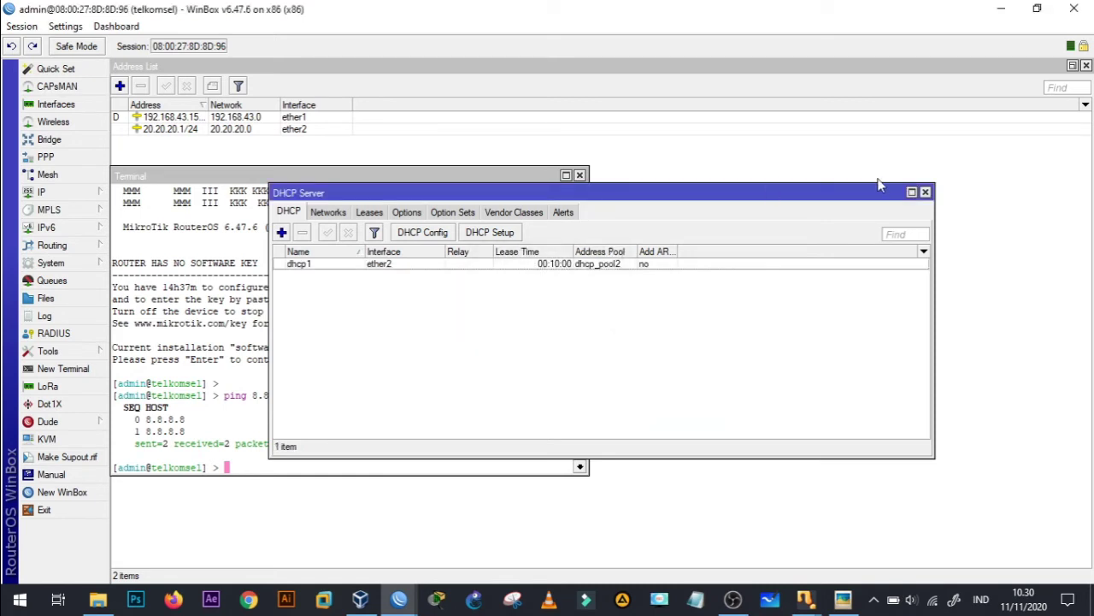
- Close telkomsel's DHCP server and terminal windows, and connect to the neighbor router with identity MikroTik using the admin login
click(925, 191)
click(925, 192)
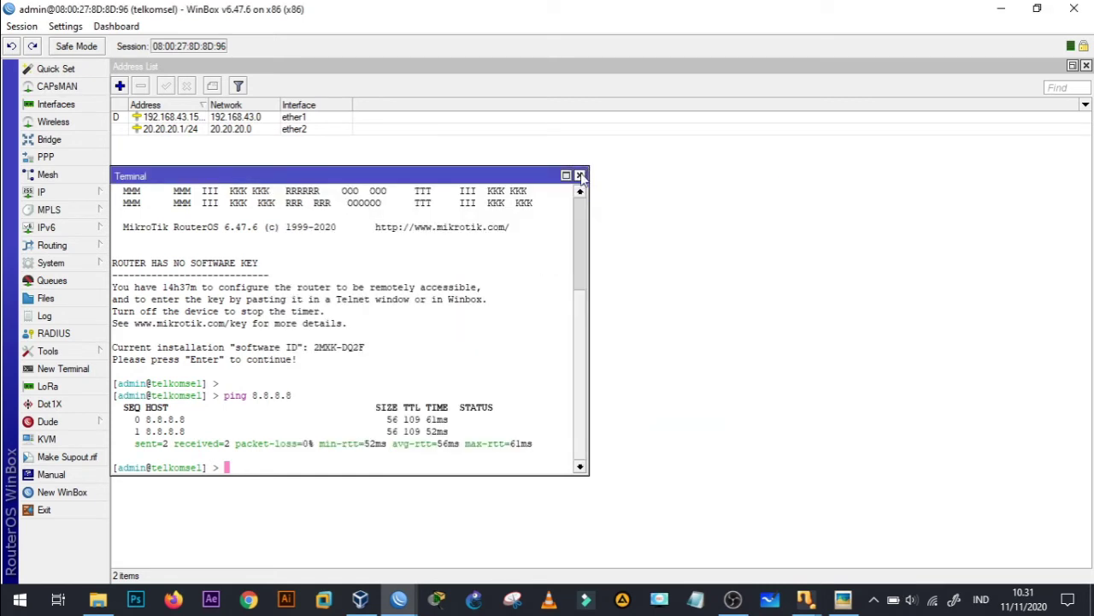
click(580, 175)
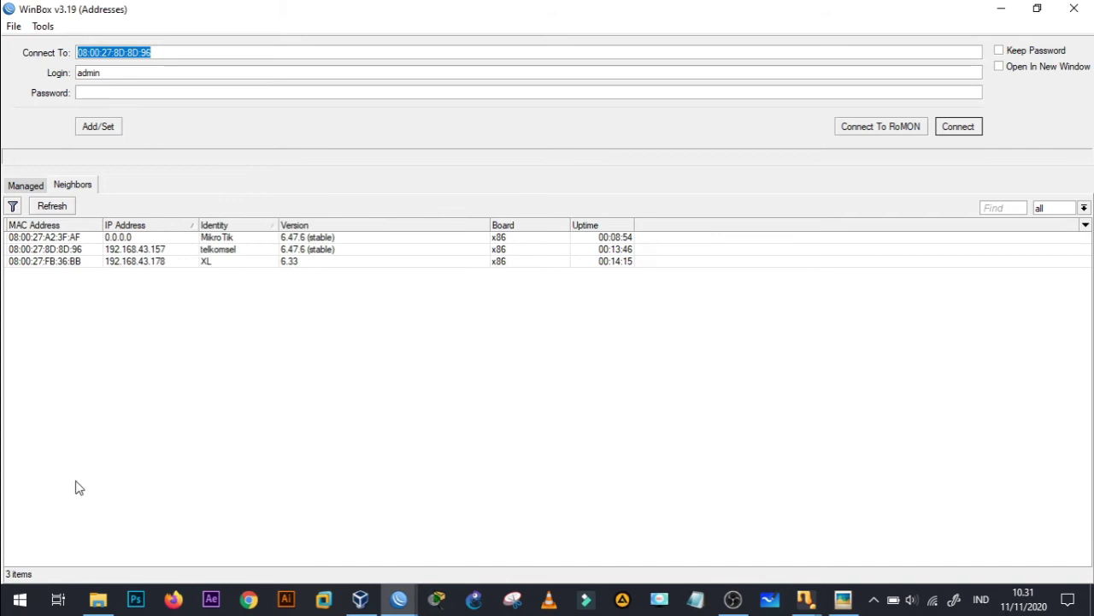
click(43, 236)
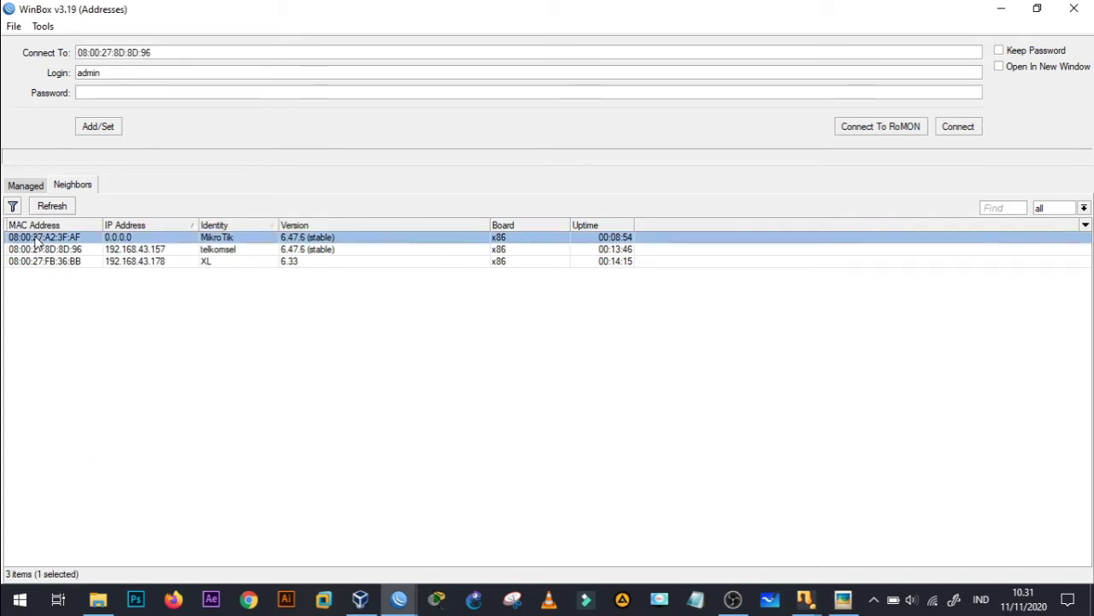
click(941, 130)
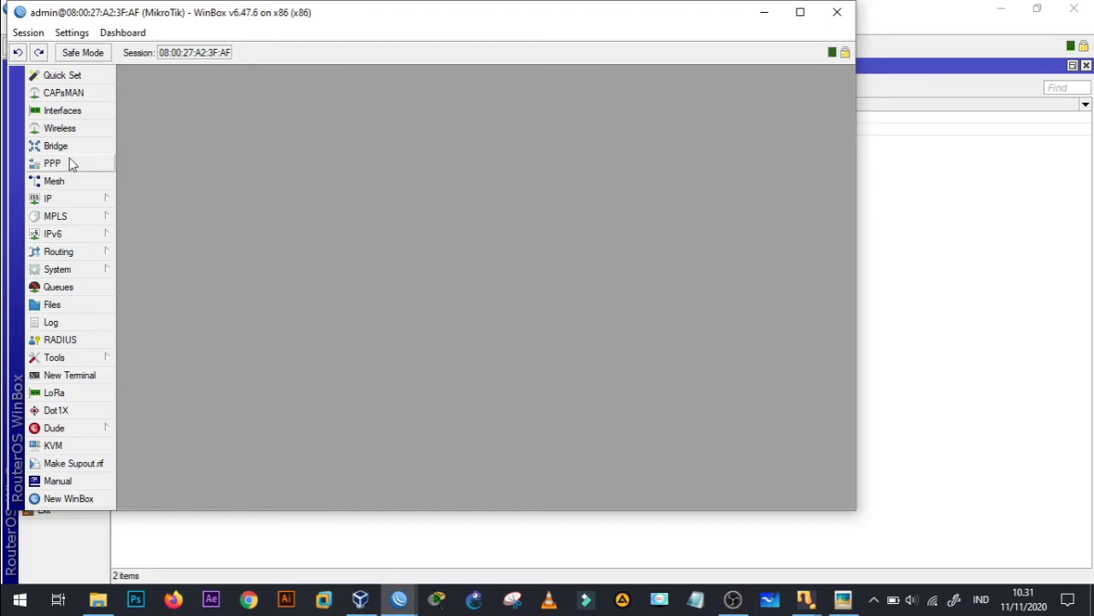
- Add a DHCP client on ether1 of the MikroTik router with peer DNS, peer NTP and default route enabled
click(61, 202)
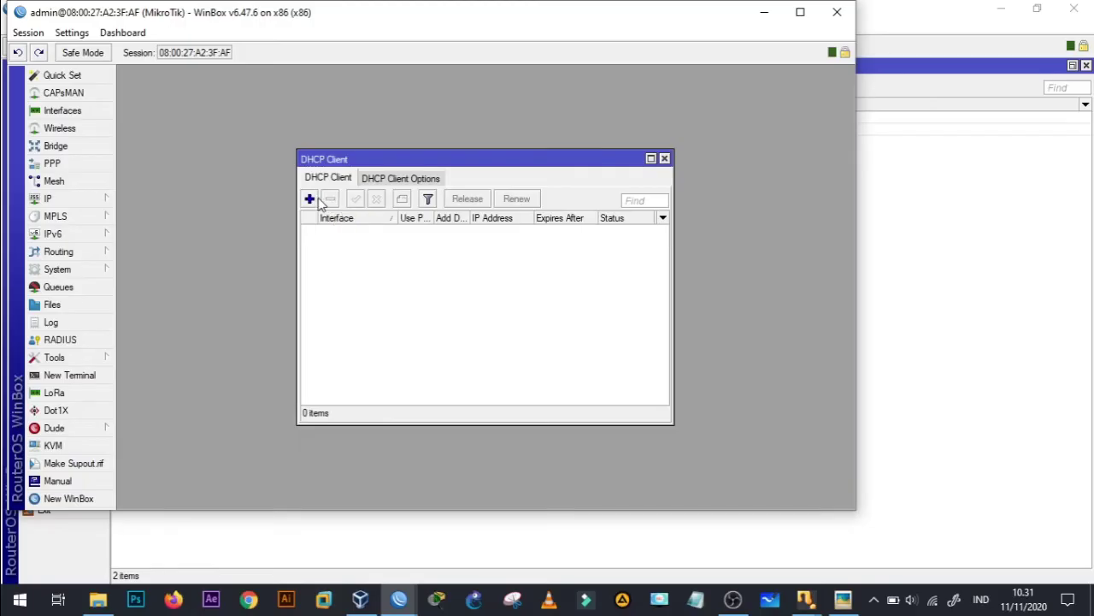
click(309, 200)
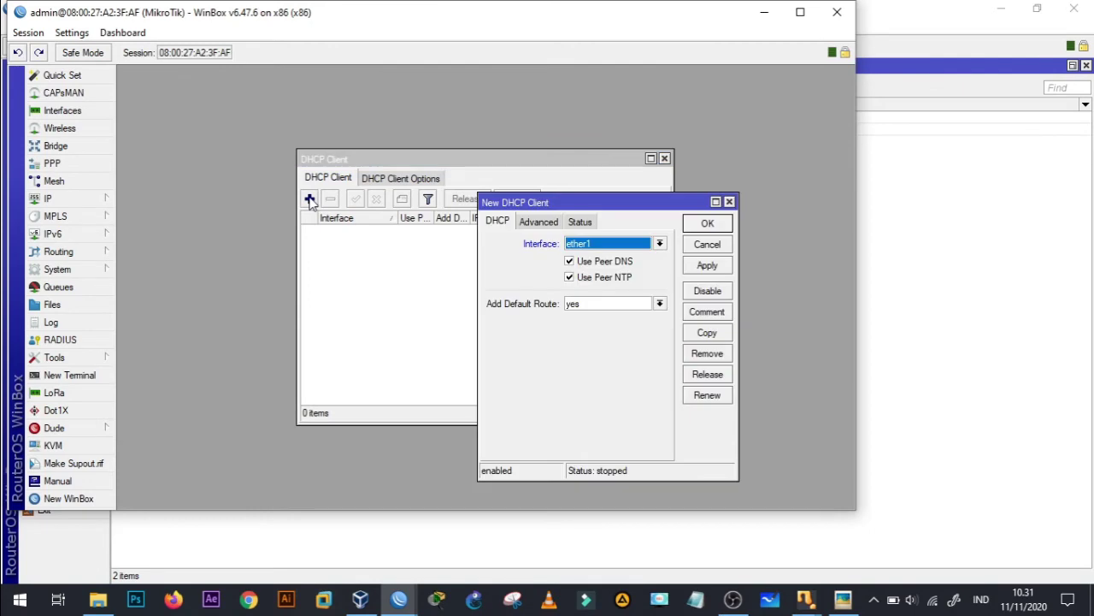
click(713, 266)
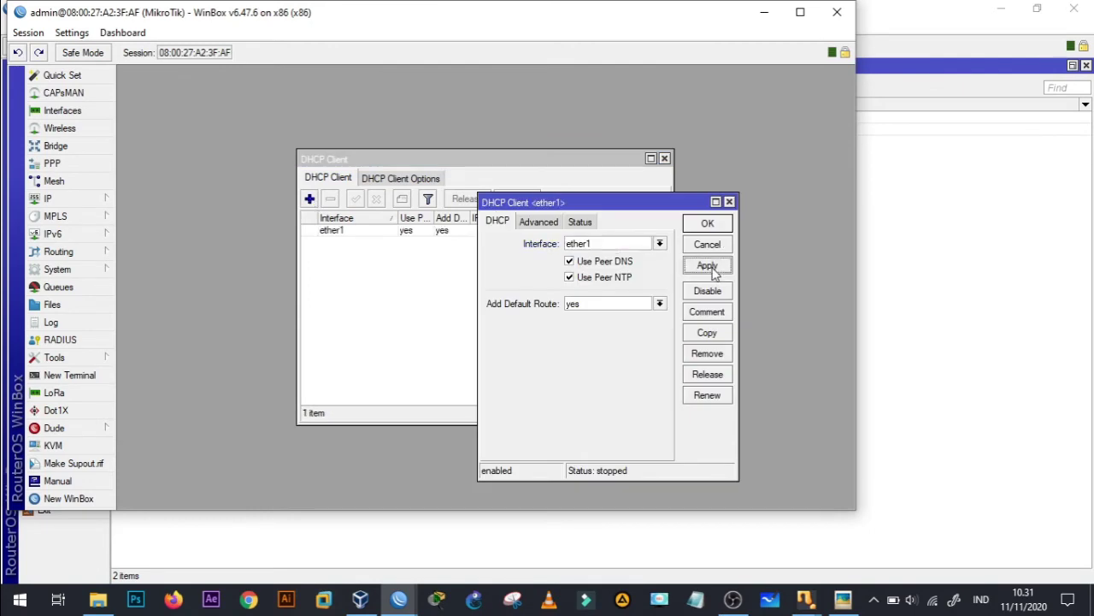
click(715, 225)
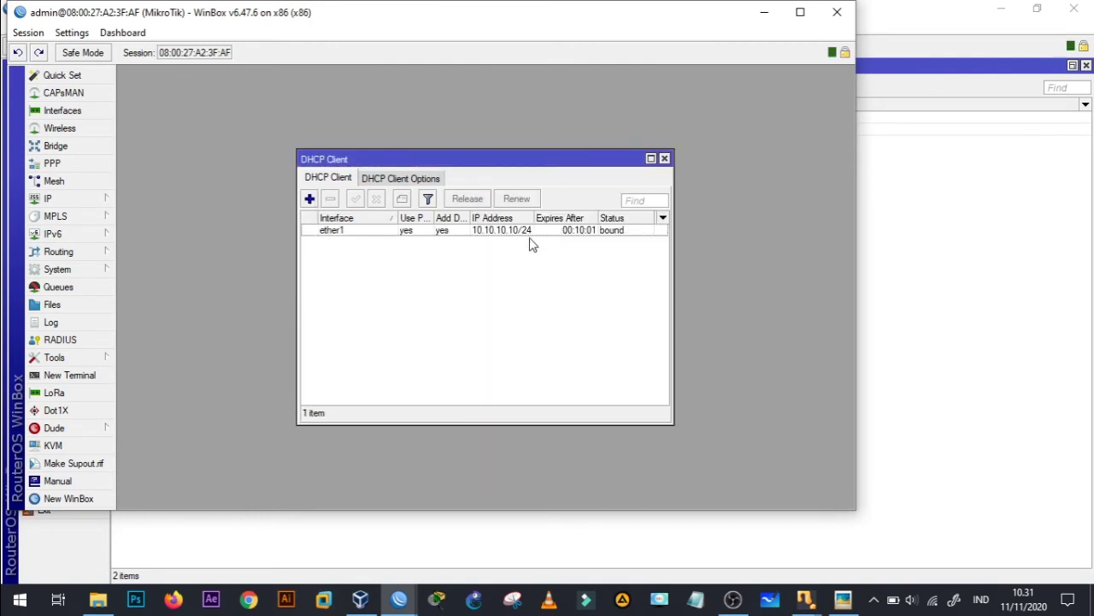
- Add a second DHCP client on ether2 with peer DNS, peer NTP and default route enabled
click(309, 200)
click(659, 244)
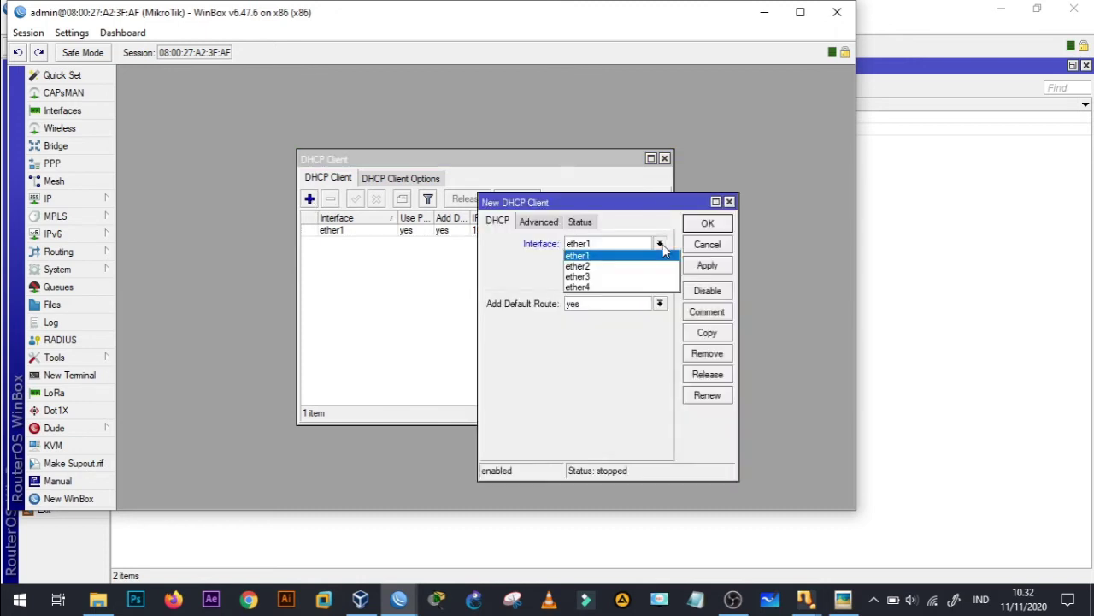
click(647, 267)
click(706, 266)
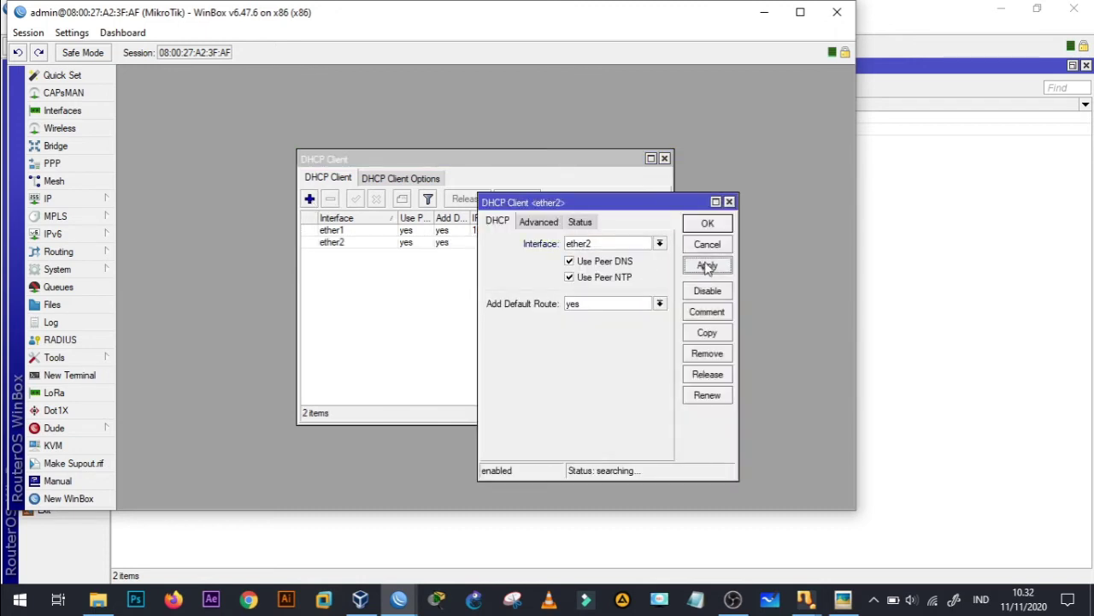
click(708, 224)
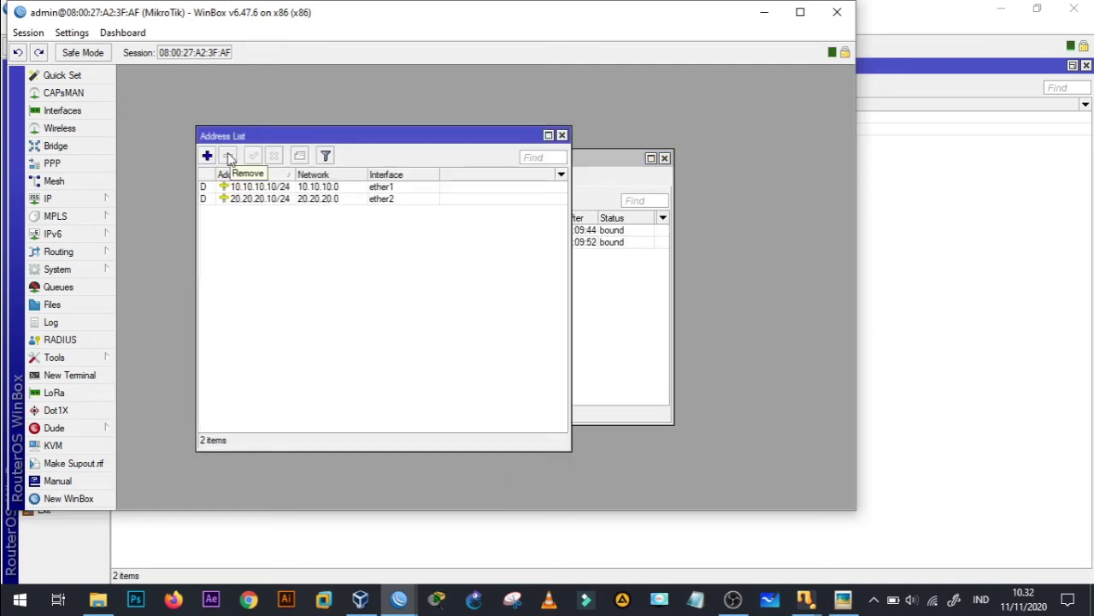
- Add the IP address 192.168.1.1/24 to interface ether3 of the MikroTik router
click(207, 156)
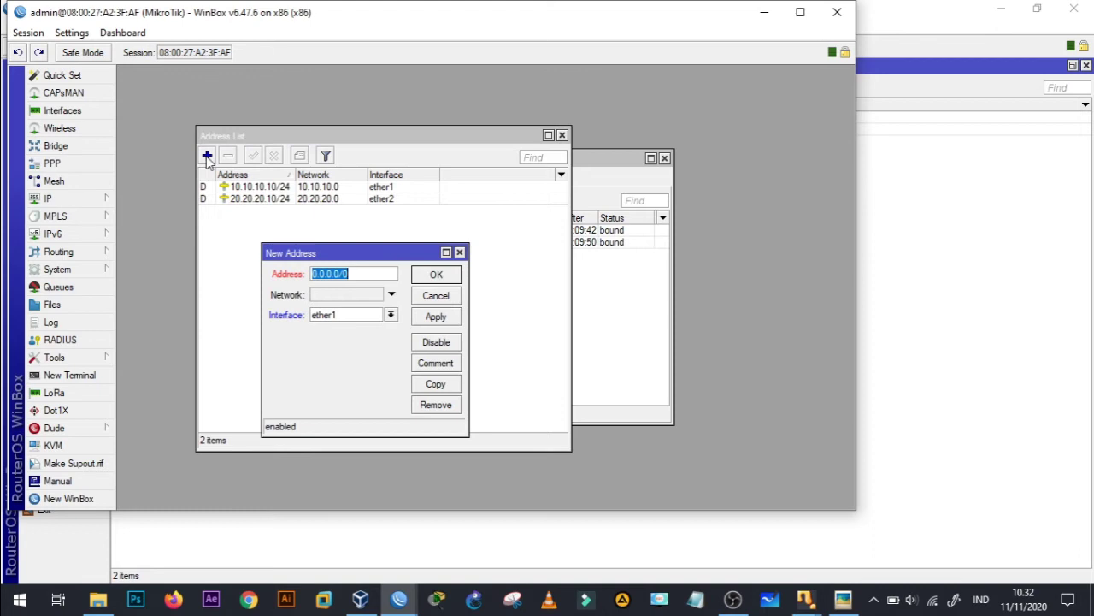
text(192.168)
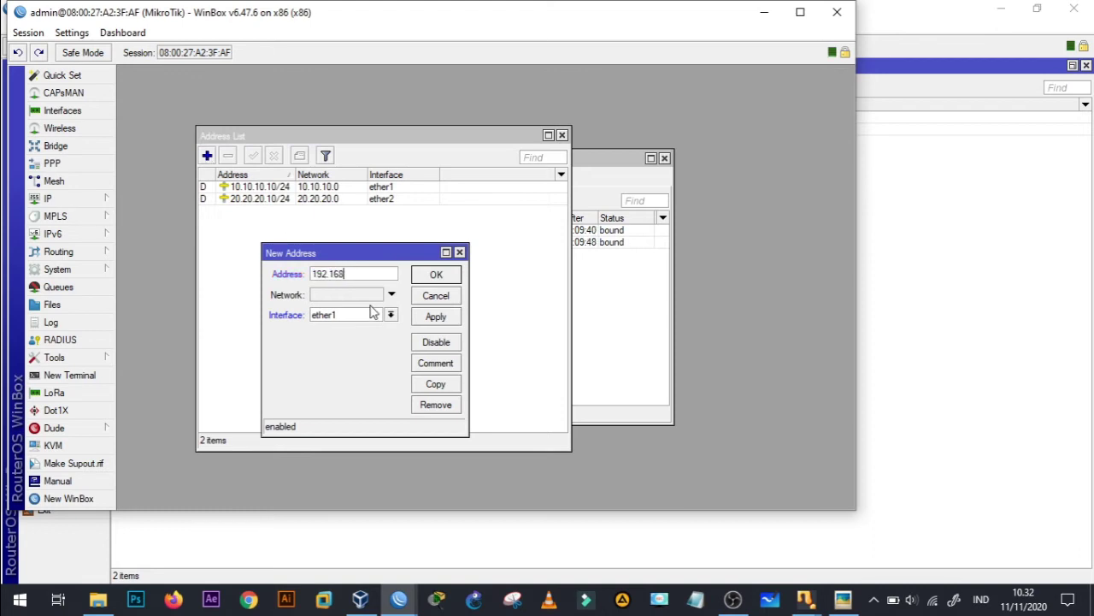
text(.)
text(1.0/24)
click(391, 315)
click(372, 351)
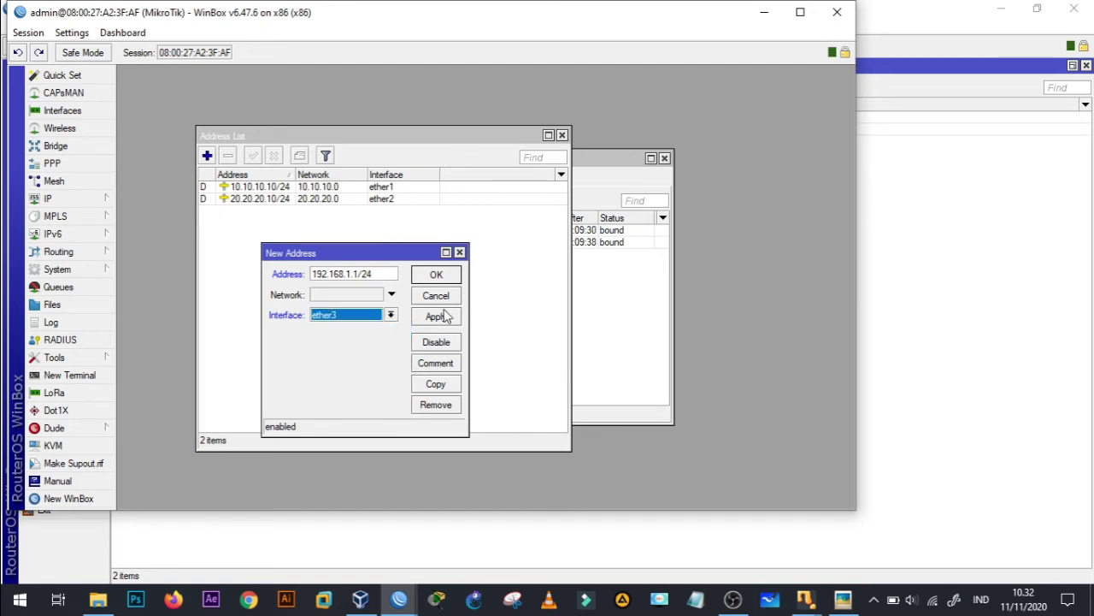
click(445, 316)
click(437, 276)
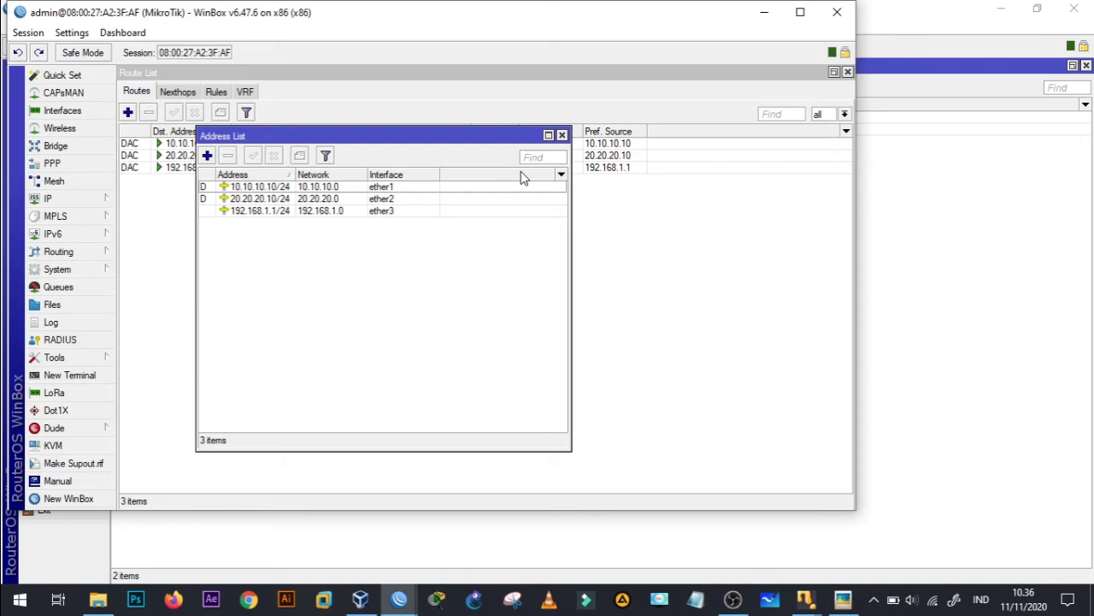
- Test the links to both ISP routers from a new terminal by pinging 10.10.10.1 and 20.20.20.1
click(77, 376)
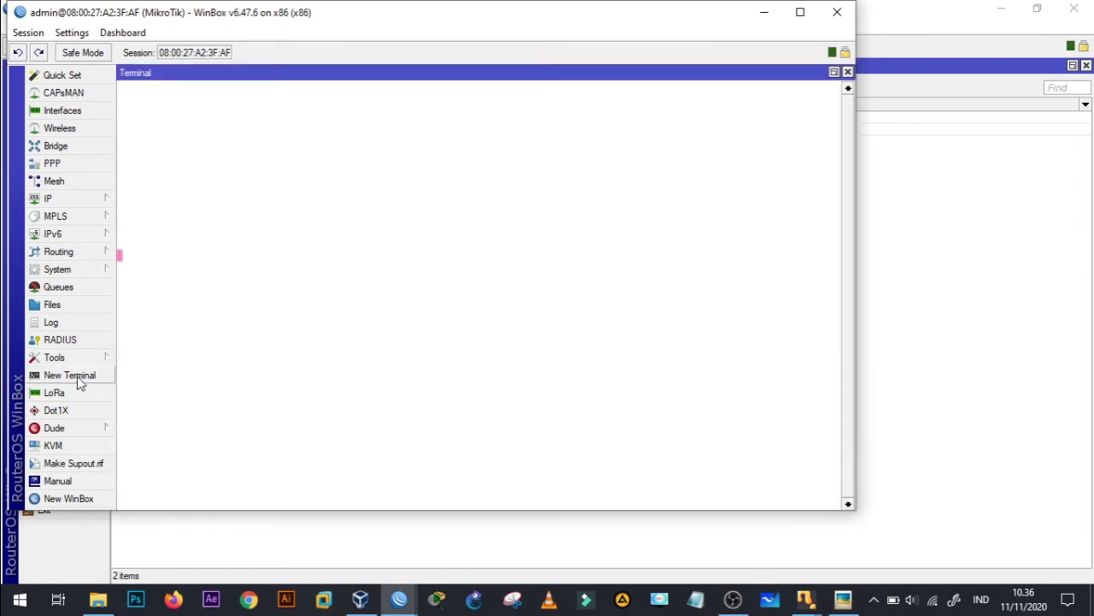
key(Return)
key(Return)
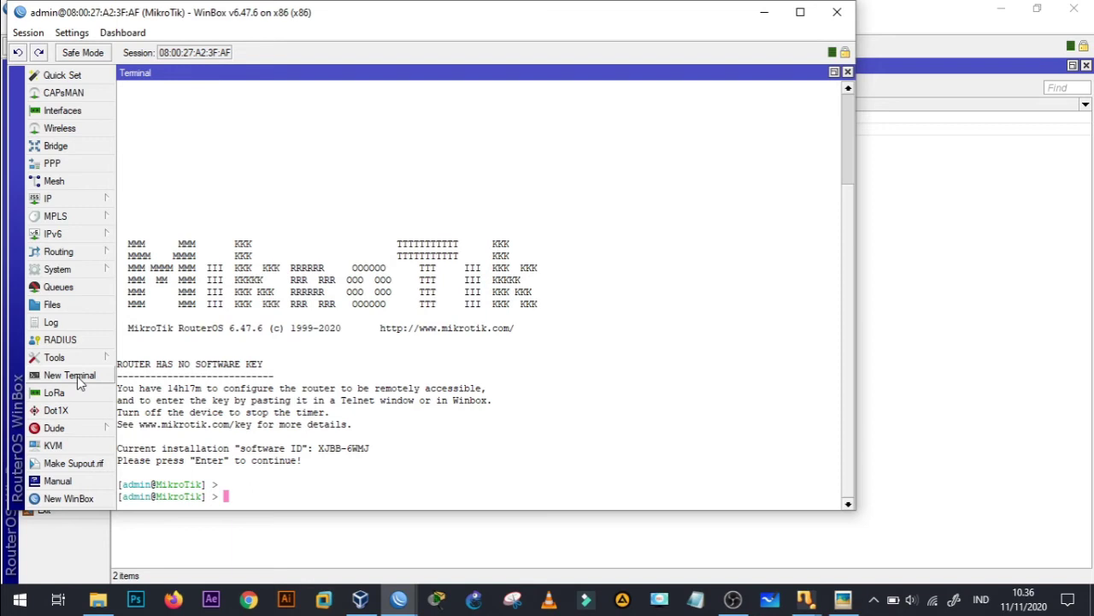
text(ping 10.10.10.1)
key(Return)
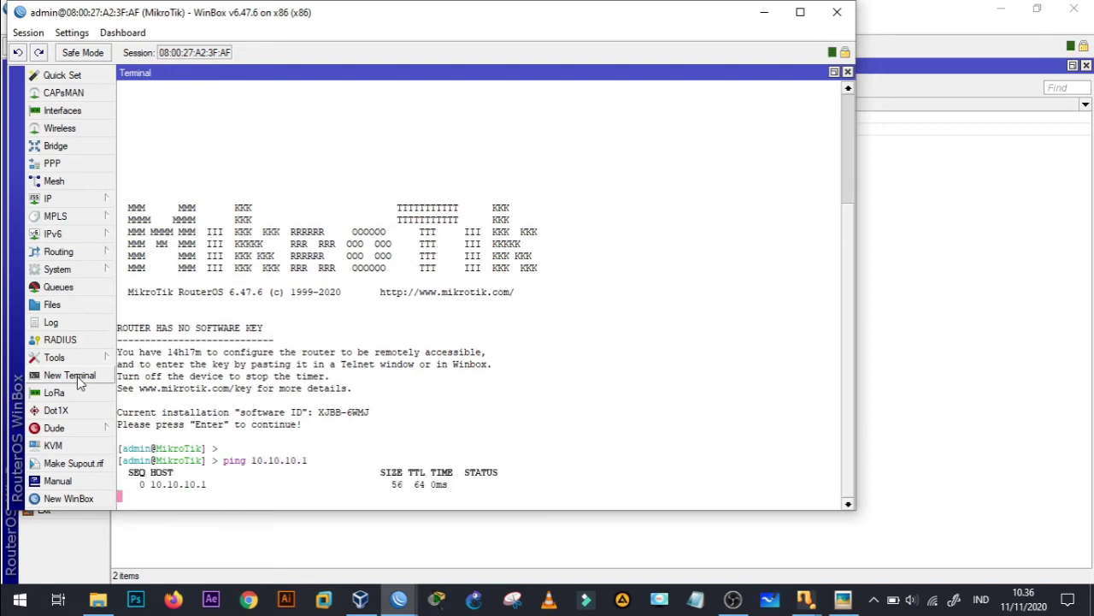
key(ctrl+c)
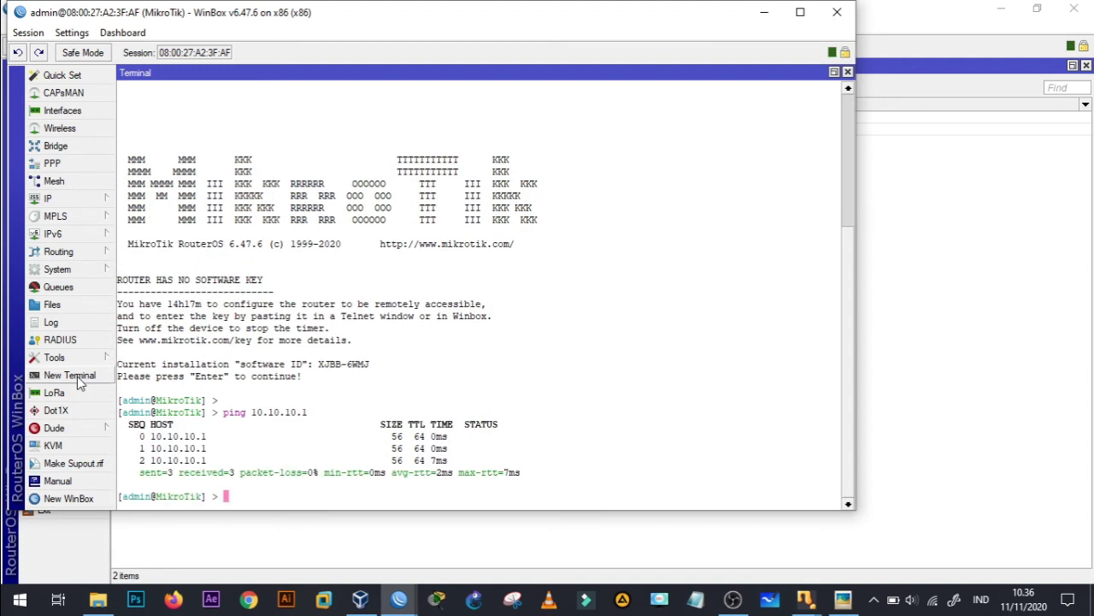
text(ping 20.20.20.1)
key(Return)
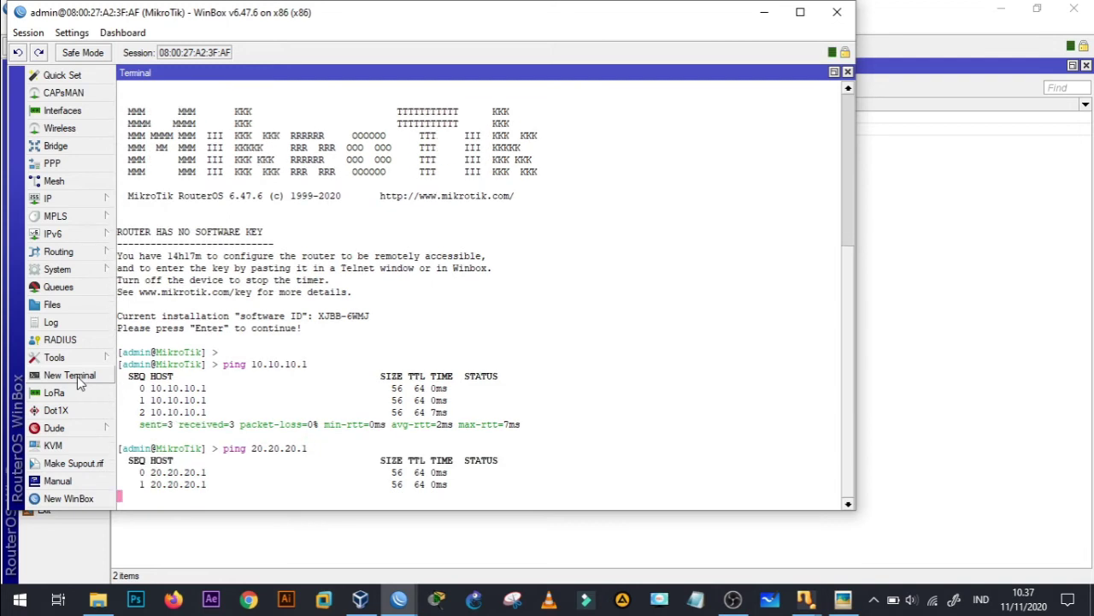
- Test the MikroTik router's internet connectivity by pinging 8.8.8.8, then stop the ping
text(pi)
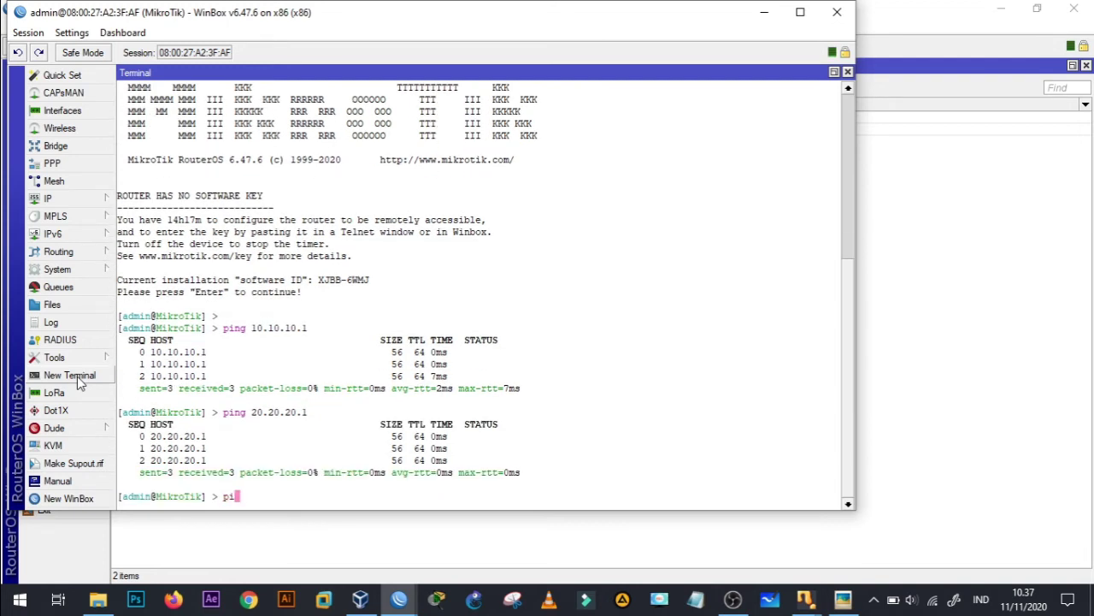
text(ng 8.8.8.8)
key(Return)
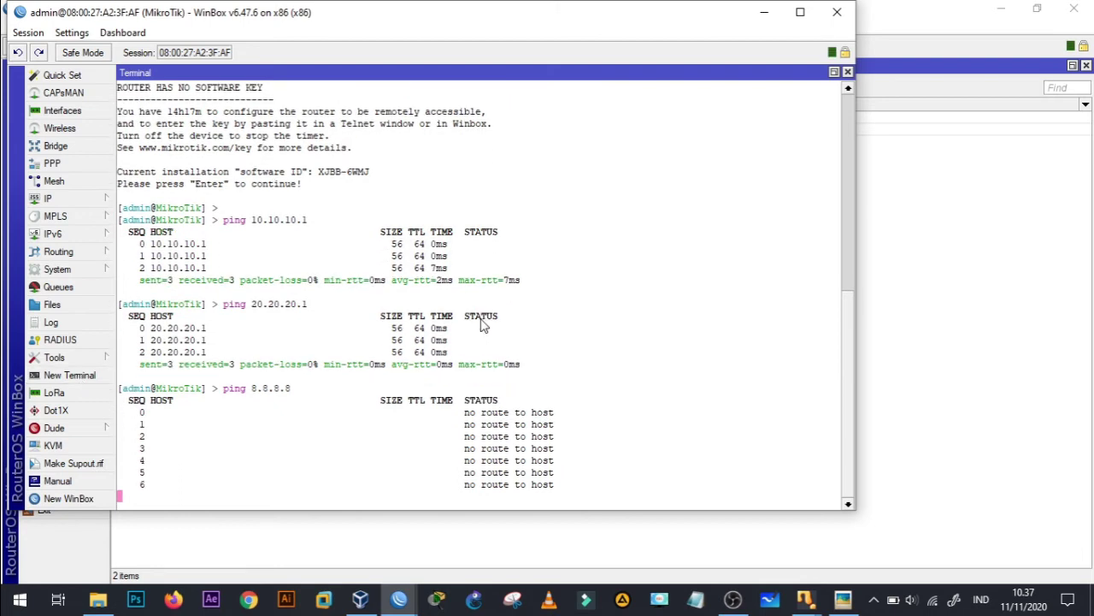
key(ctrl+c)
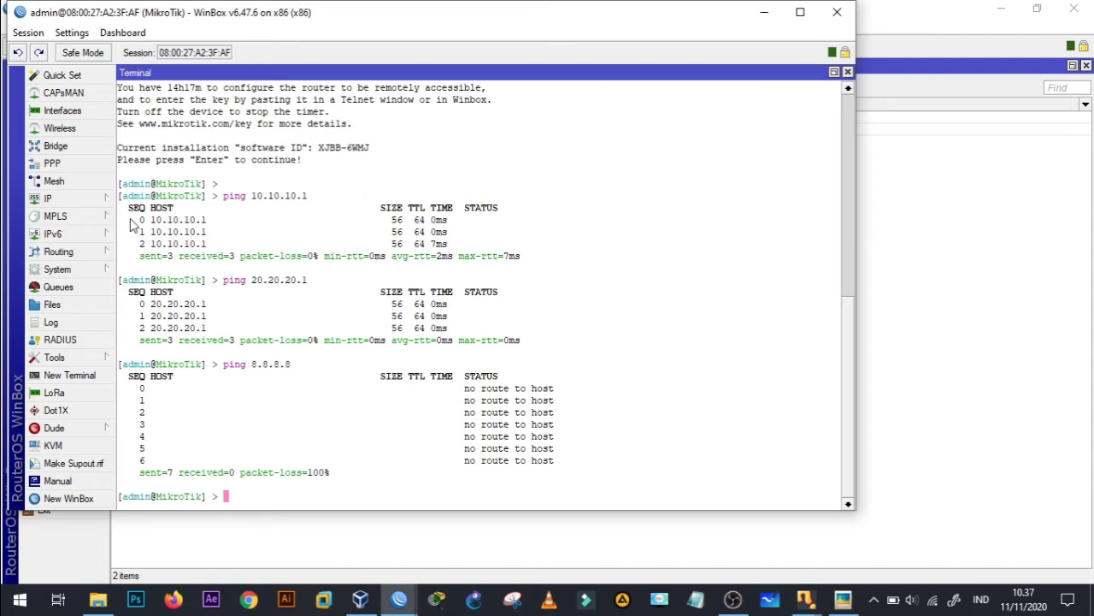
- Start a new route entry in the MikroTik router's IP route list, with destination 0.0.0.0/0
click(49, 198)
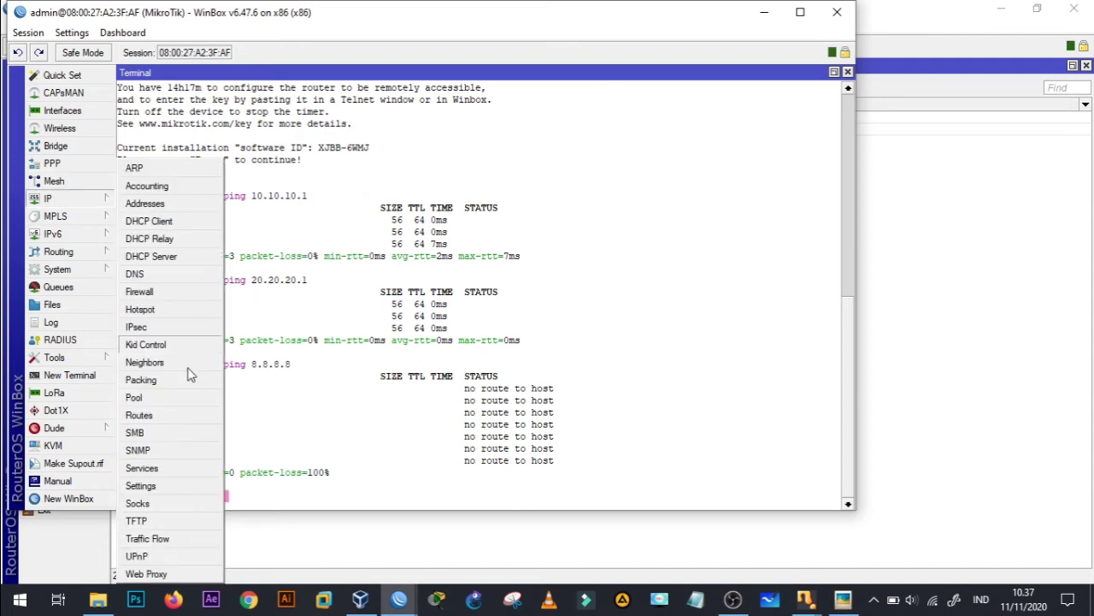
click(162, 416)
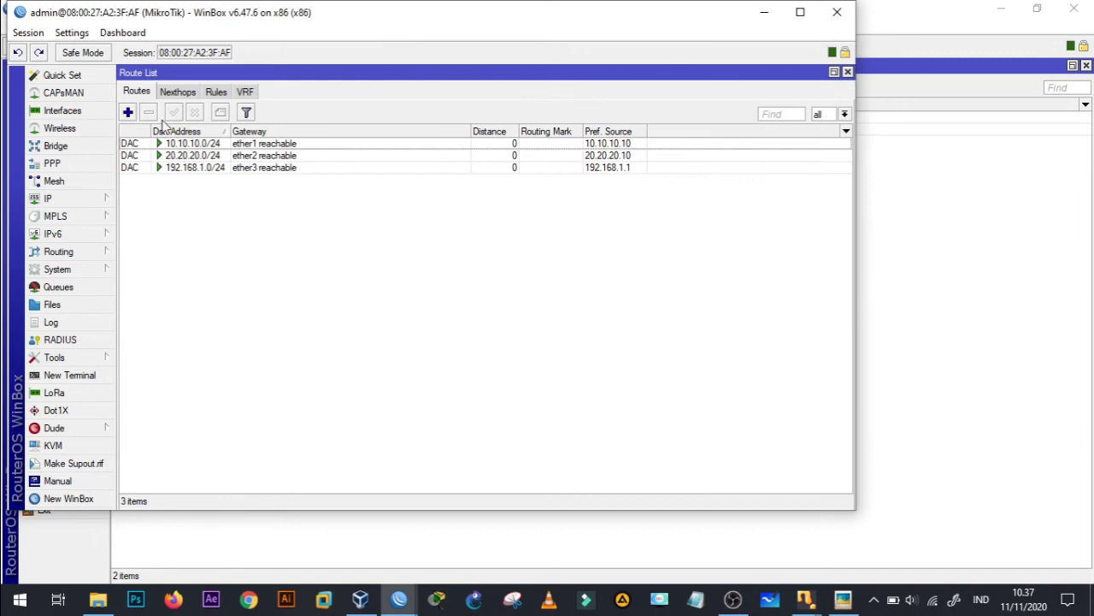
click(127, 112)
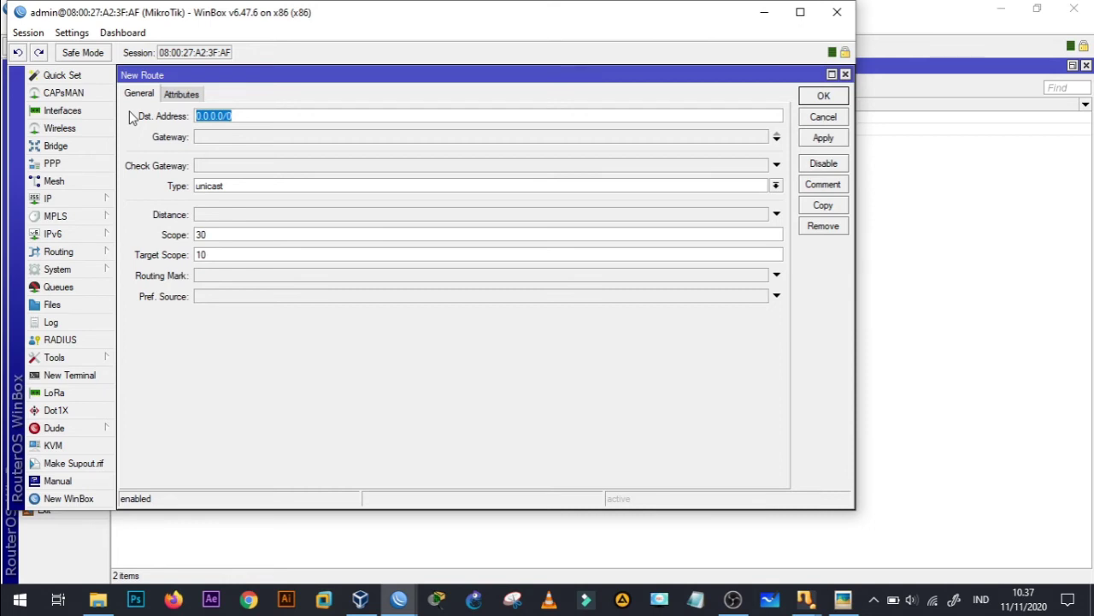
- Examine the network topology image for the ISP1 and ISP2 links to the MikroTik router, then return to the new route
key(alt+Tab)
key(alt+Tab)
key(alt+Tab)
key(alt+Tab)
key(alt+Tab)
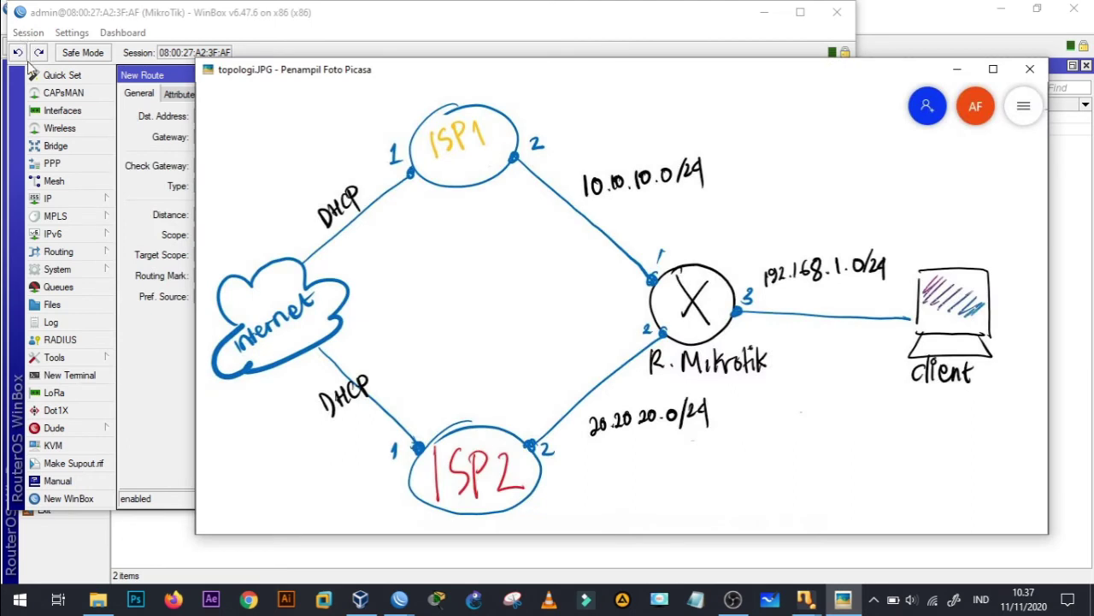
mouse_move(377, 205)
click(398, 35)
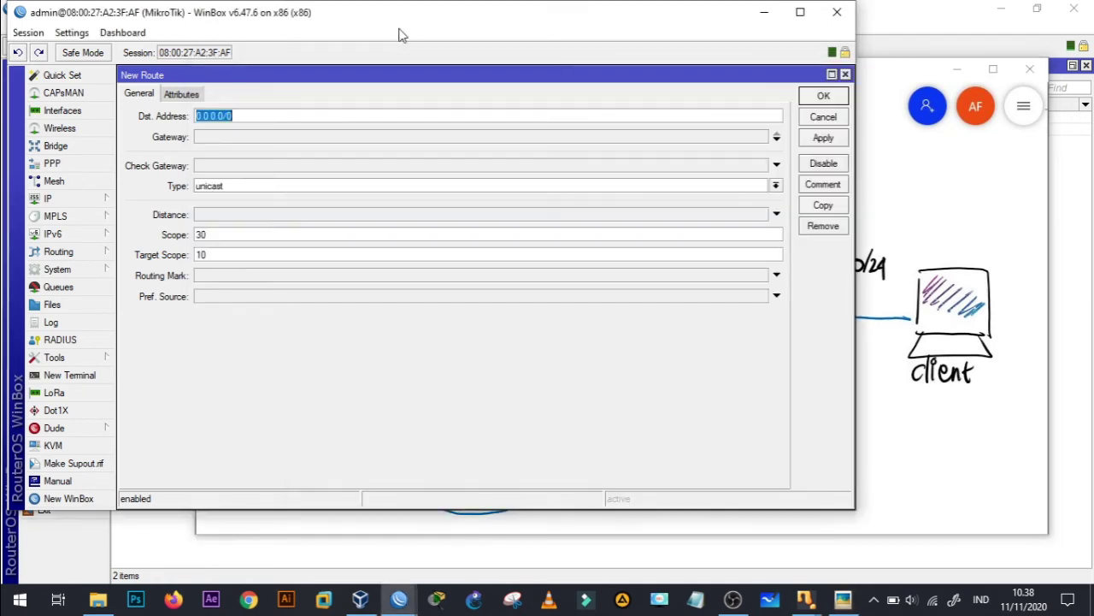
- Give the 0.0.0.0/0 route the gateways 10.10.10.1 and 20.20.20.1 with ping as gateway check, and save it
click(273, 142)
key(ctrl+v)
text(10.10.10.1)
click(777, 138)
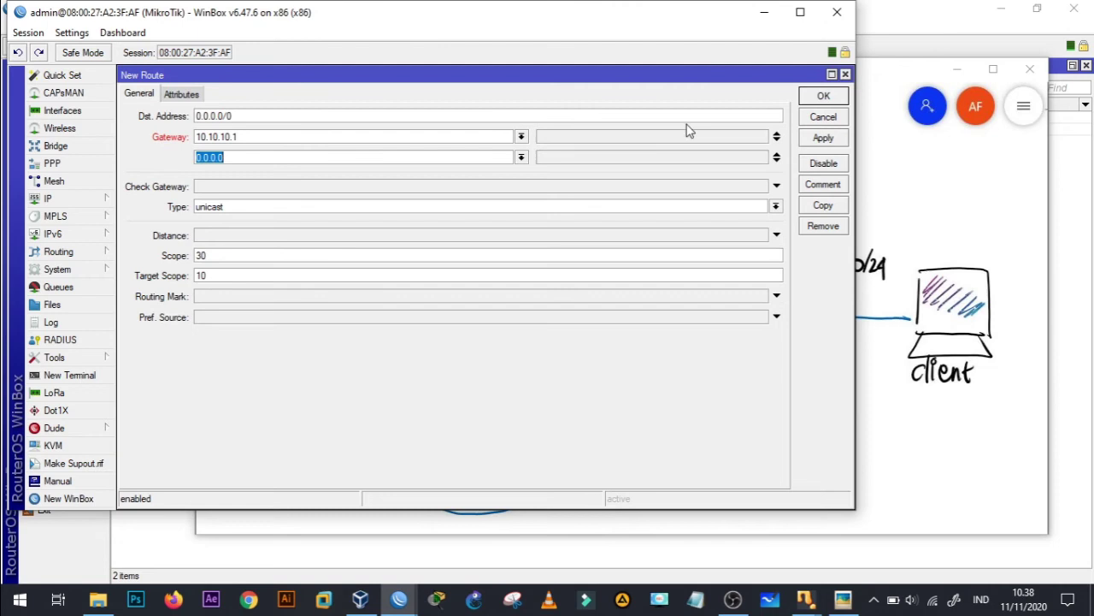
text(20.20.20.1)
click(777, 188)
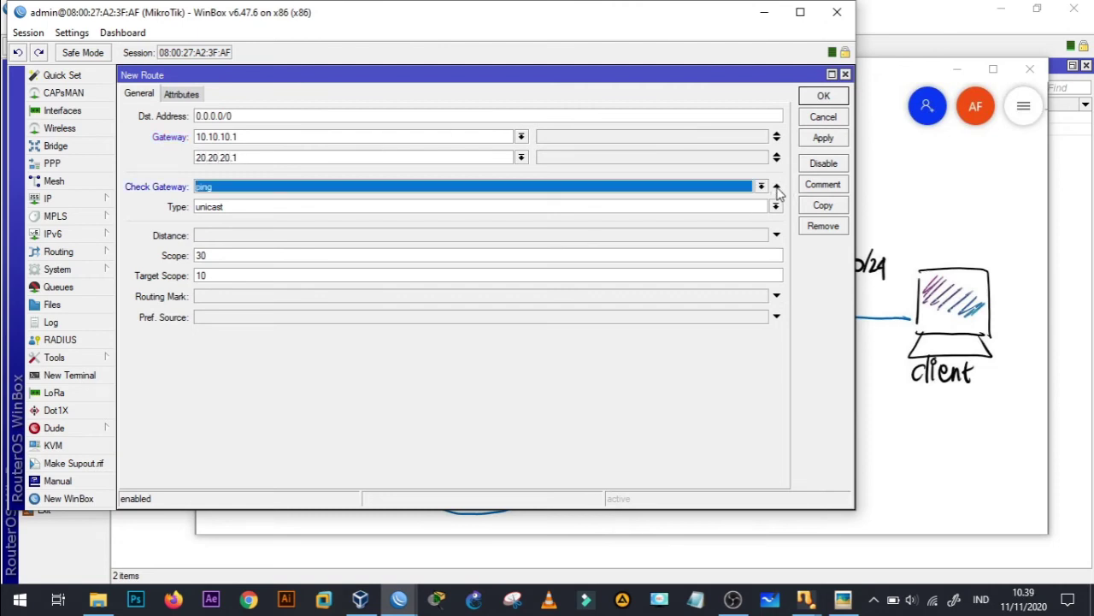
click(823, 139)
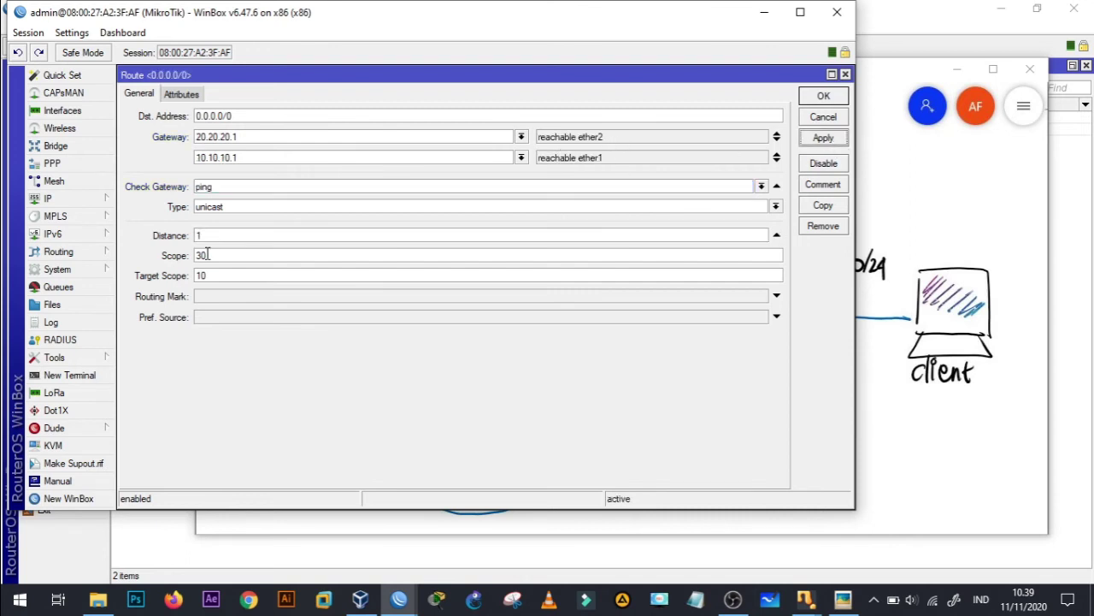
click(824, 95)
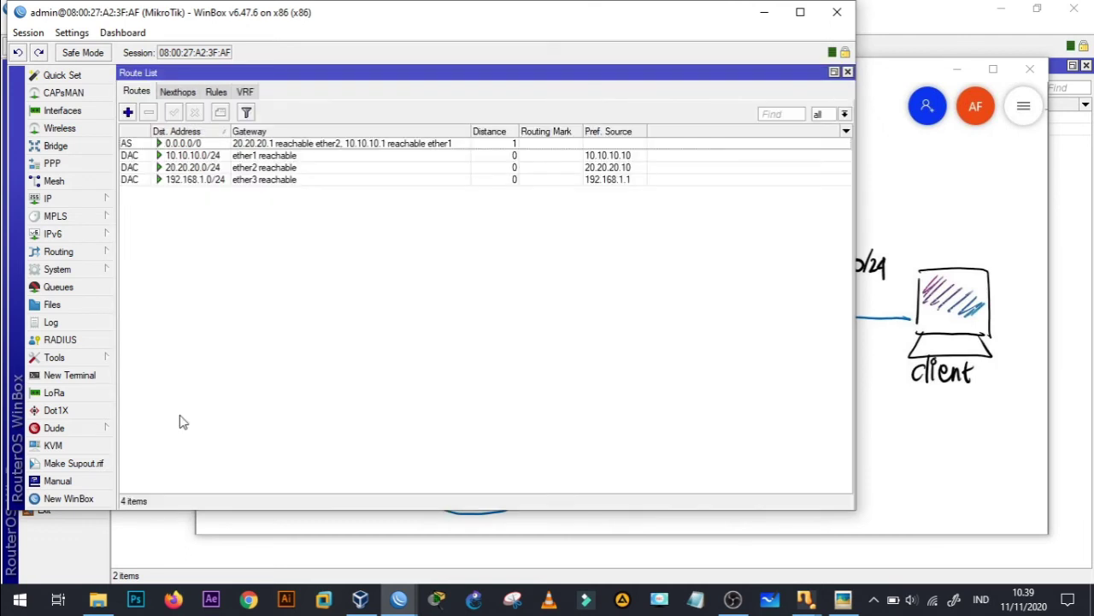
- Test internet access from a new terminal on the MikroTik router by pinging 8.8.8.8, then stop the ping
click(80, 378)
key(Return)
key(Return)
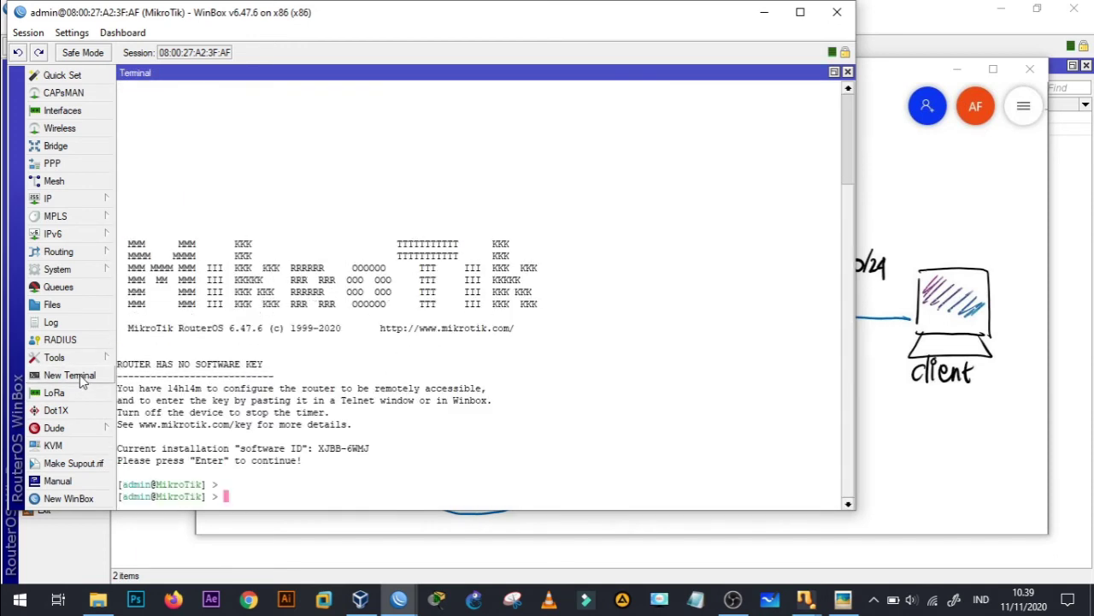
text(ping 8.8.8.8)
key(Return)
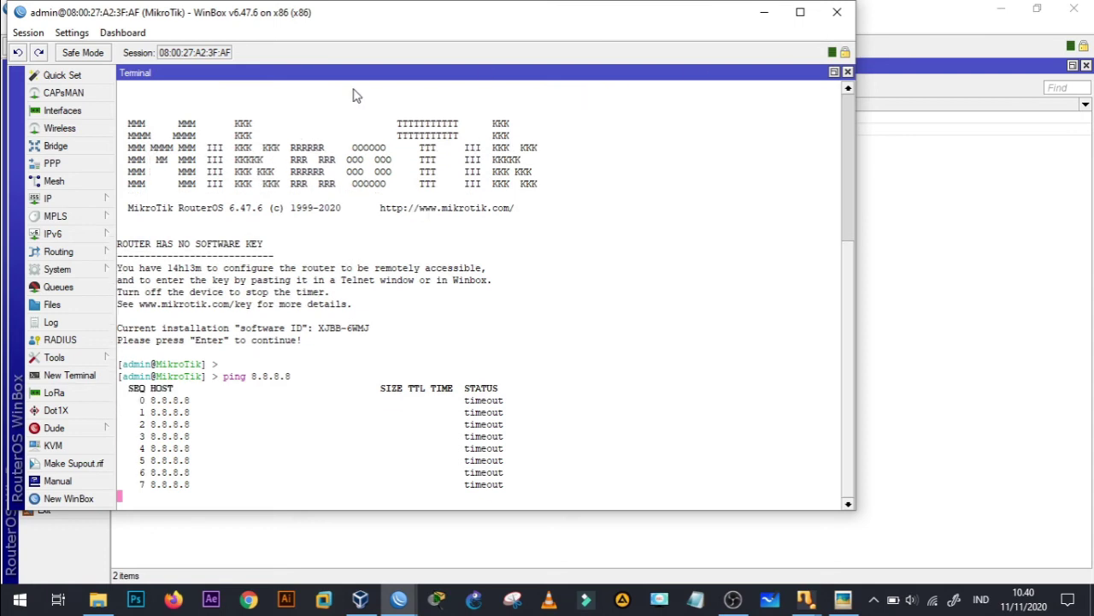
key(ctrl+c)
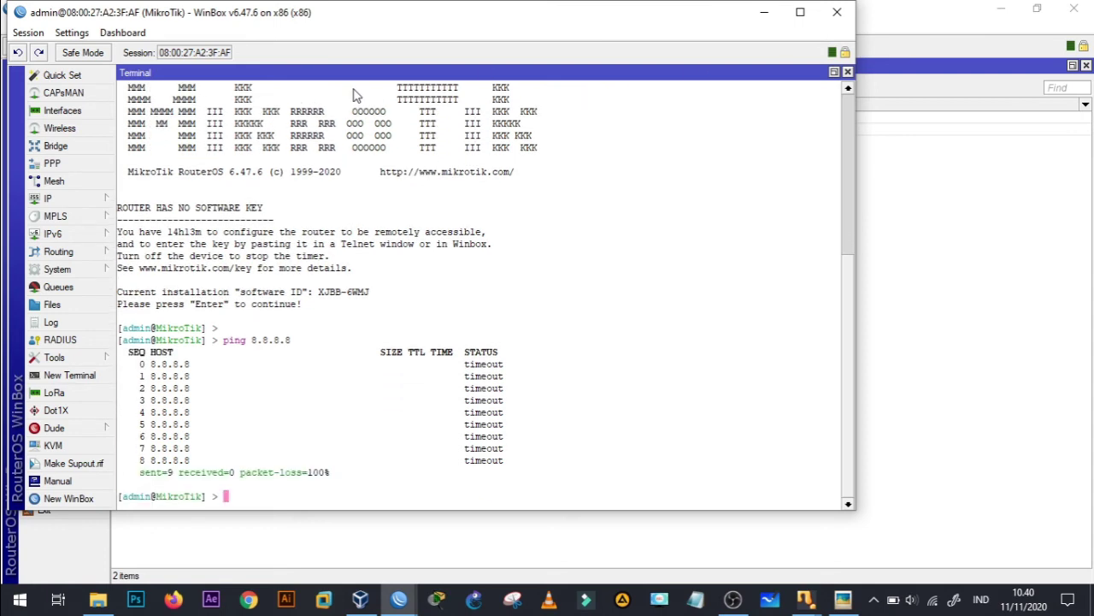
- On the telkomsel router, add a srcnat NAT rule with out interface ether1 and action masquerade
click(766, 19)
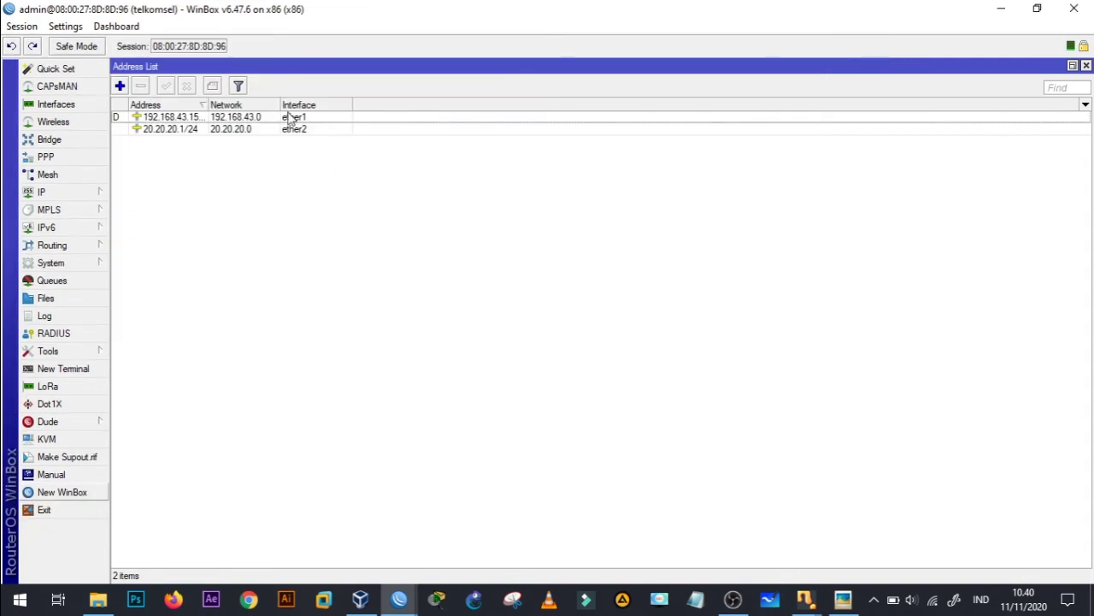
click(63, 194)
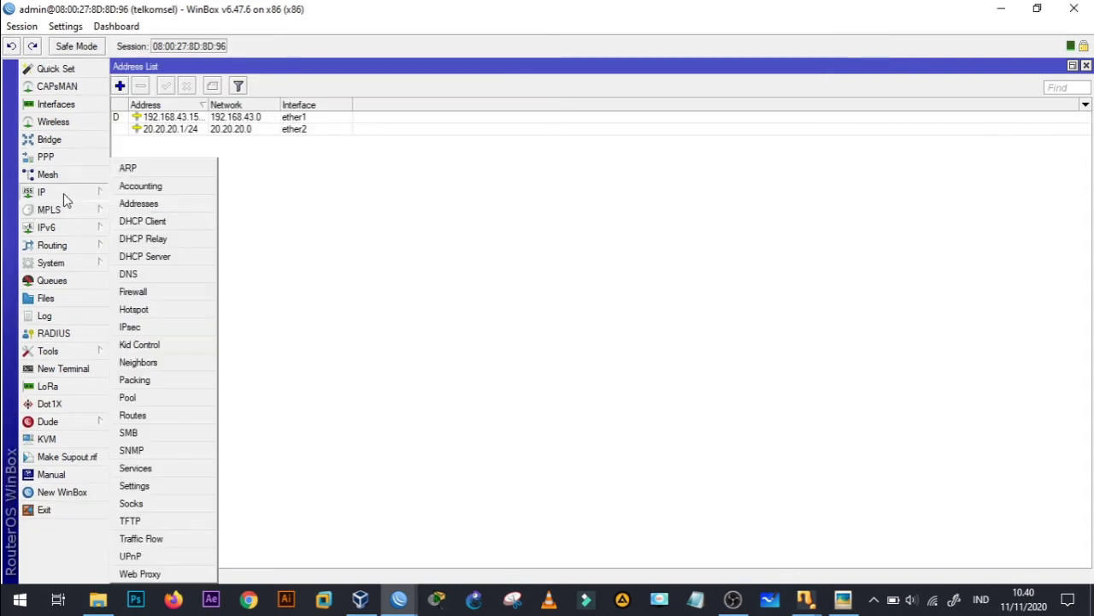
click(147, 294)
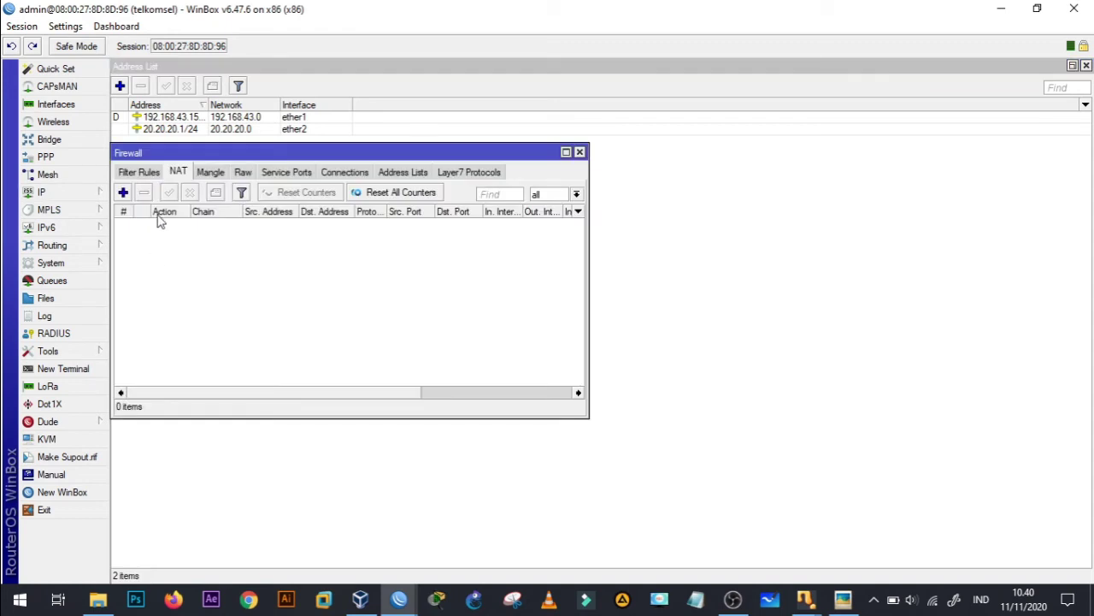
click(123, 193)
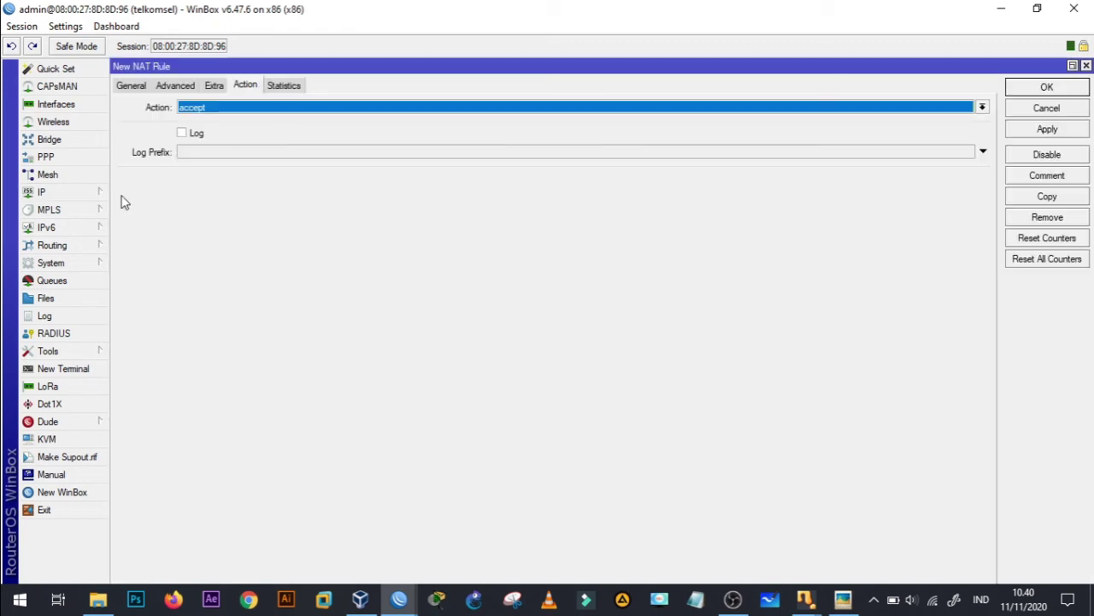
click(130, 85)
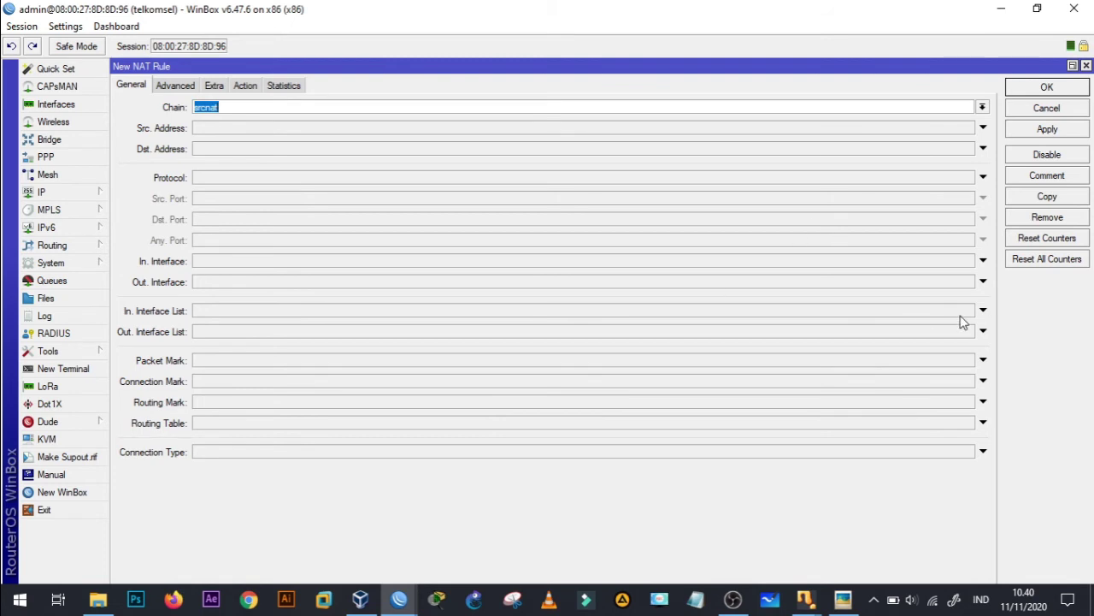
click(983, 282)
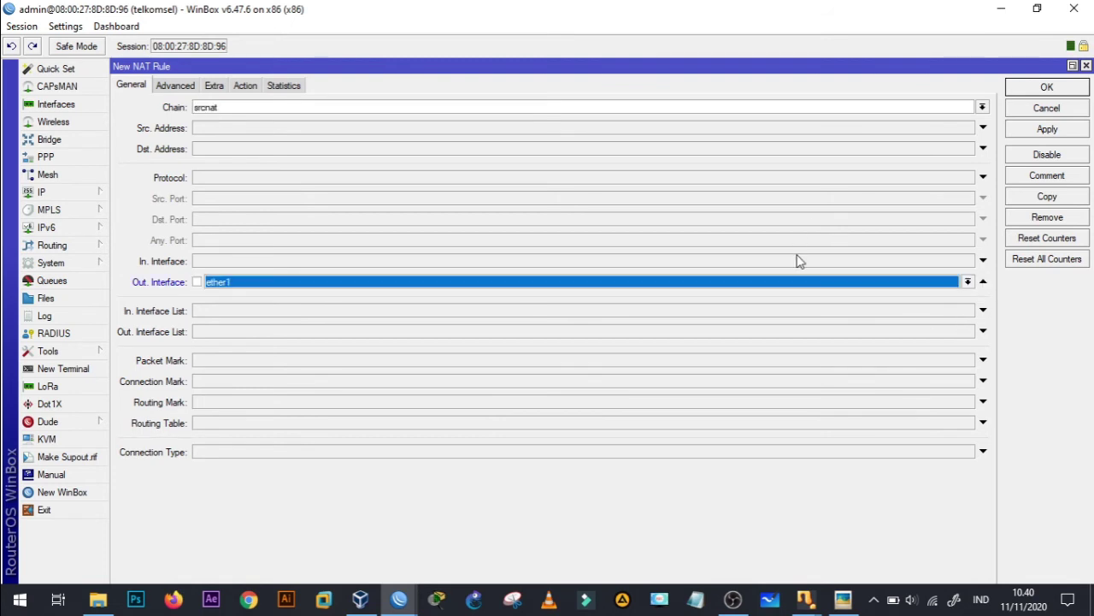
click(244, 87)
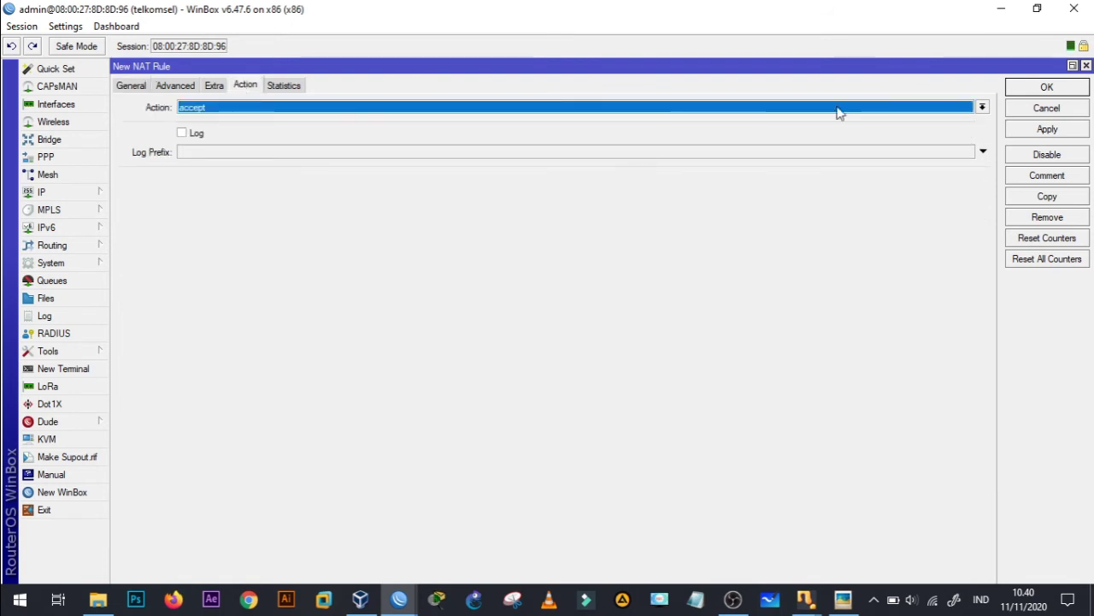
click(982, 107)
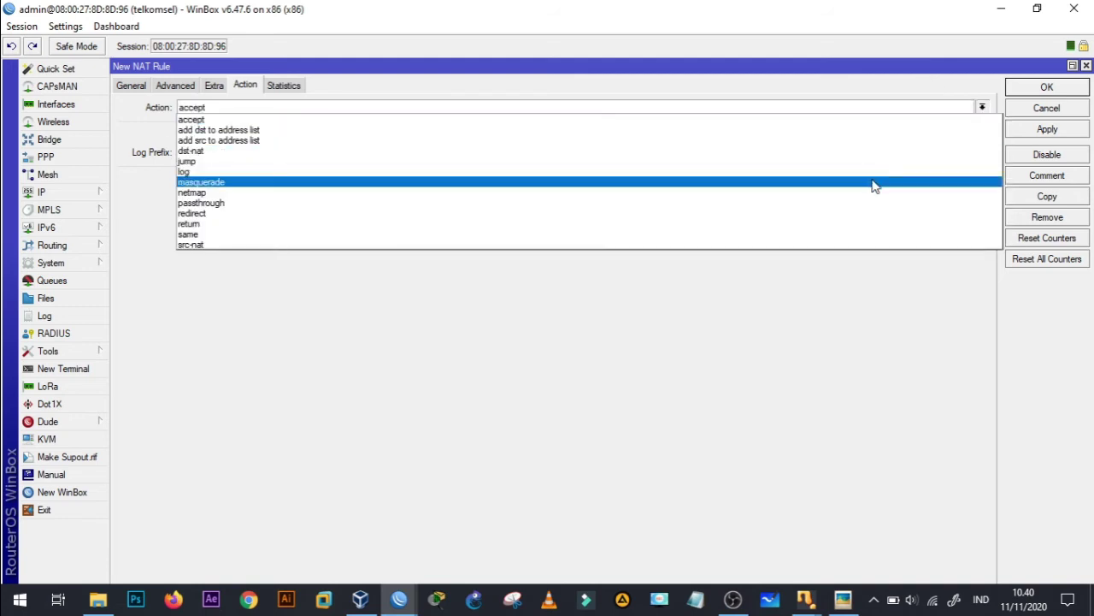
click(872, 182)
click(1050, 128)
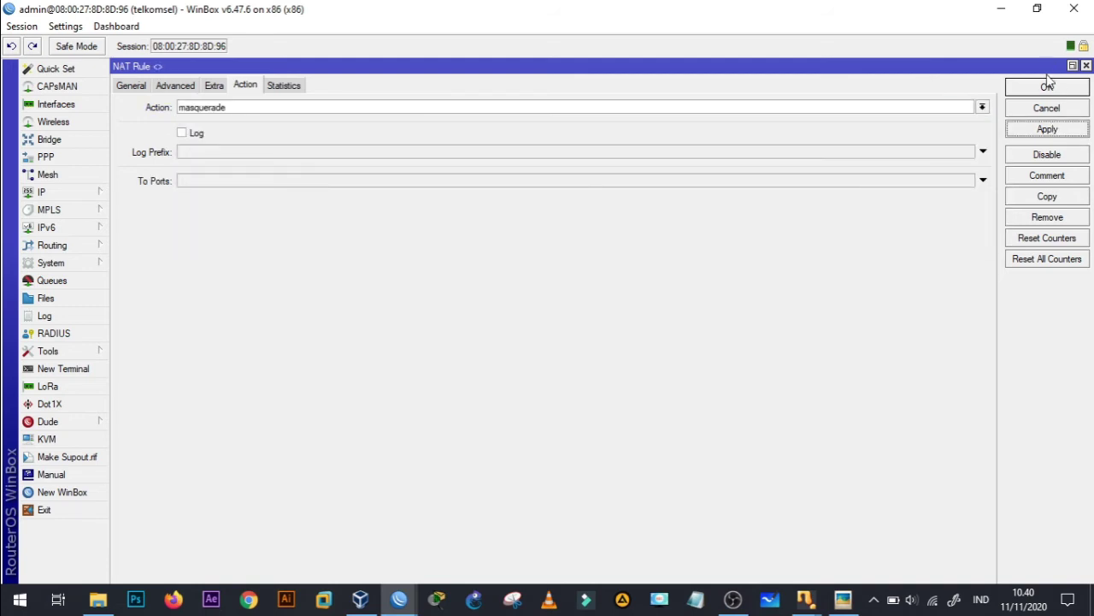
click(1047, 87)
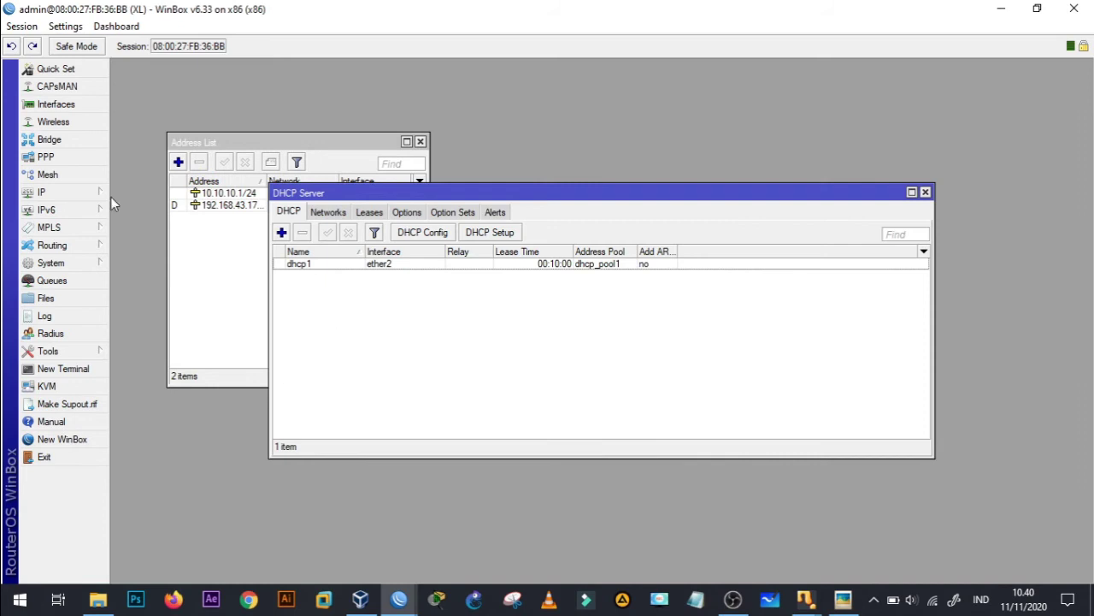
- On the XL router, add a srcnat NAT rule with out interface ether1 and action masquerade
click(43, 192)
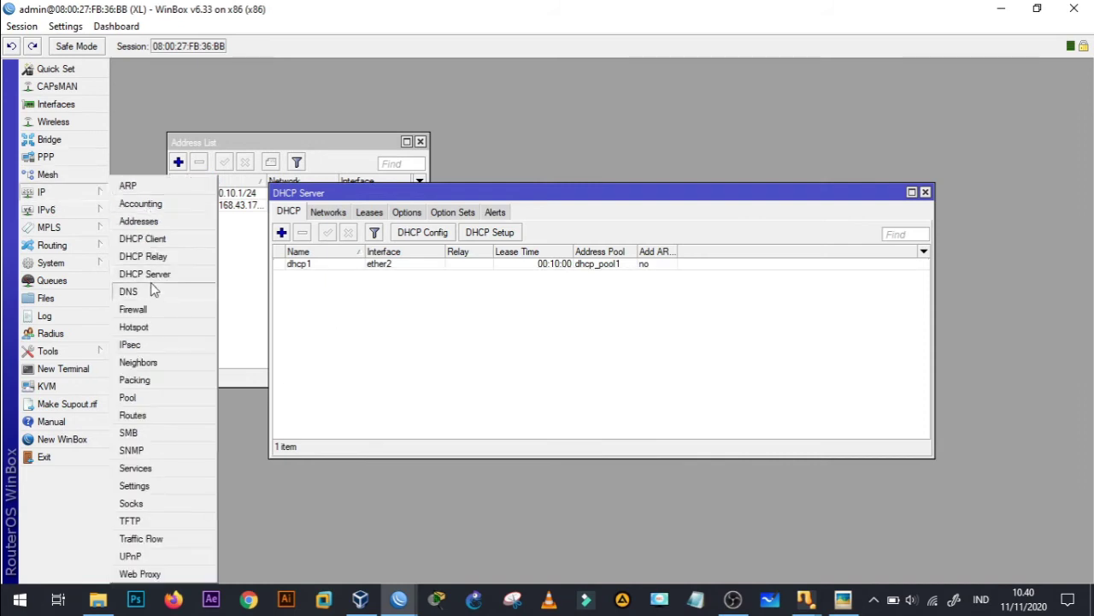
click(155, 310)
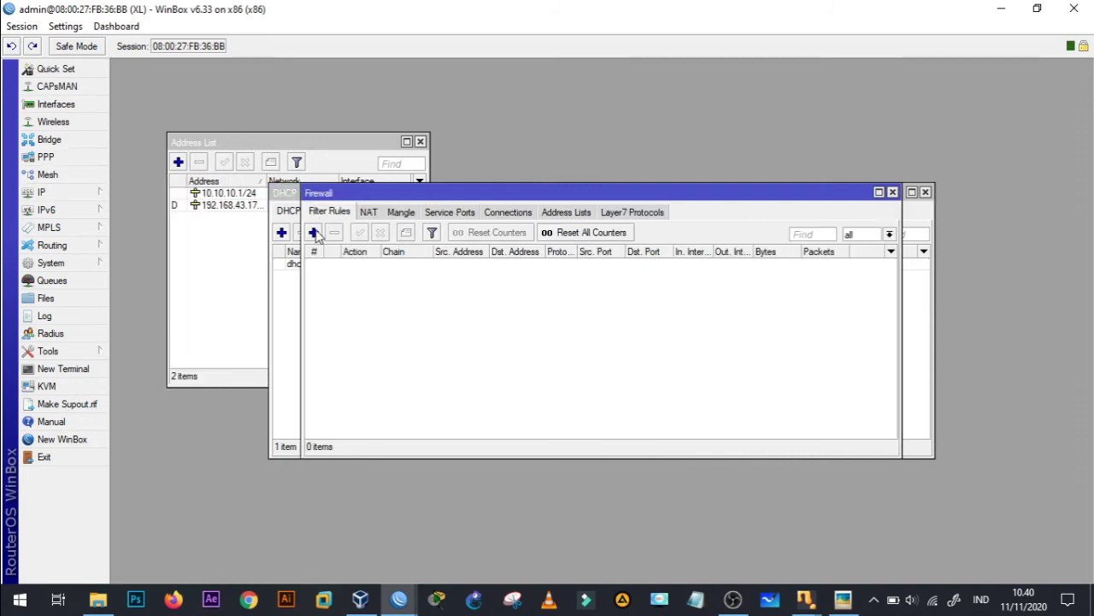
click(362, 215)
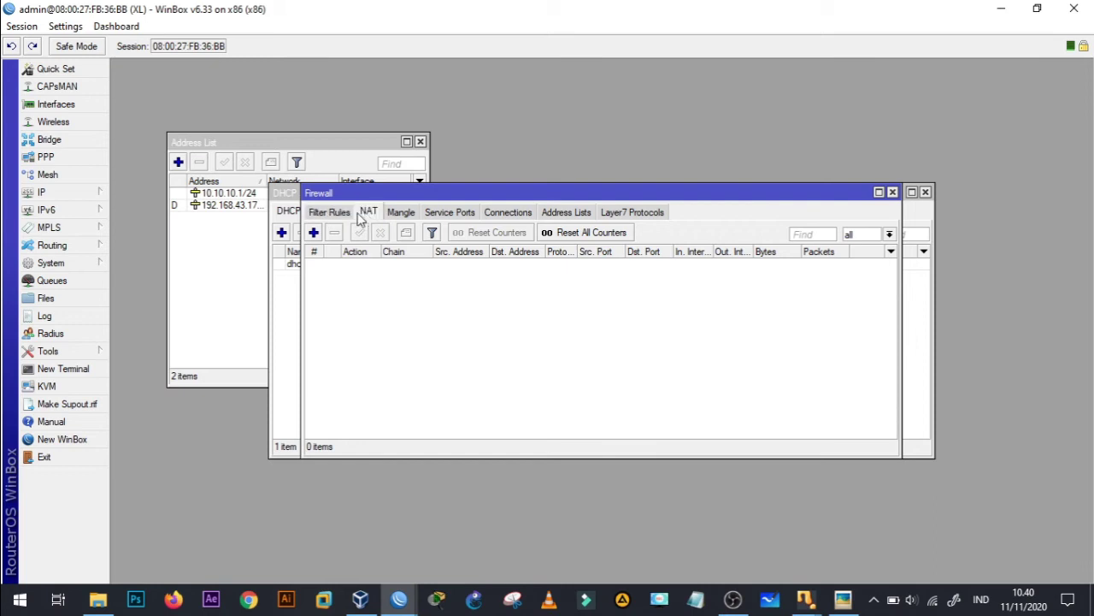
click(313, 233)
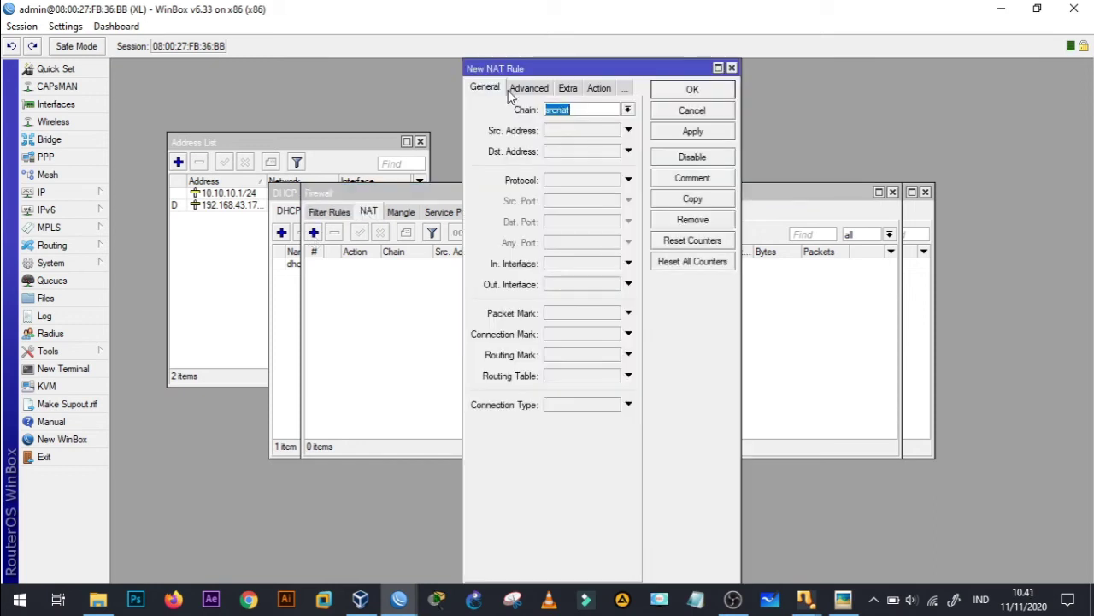
click(718, 67)
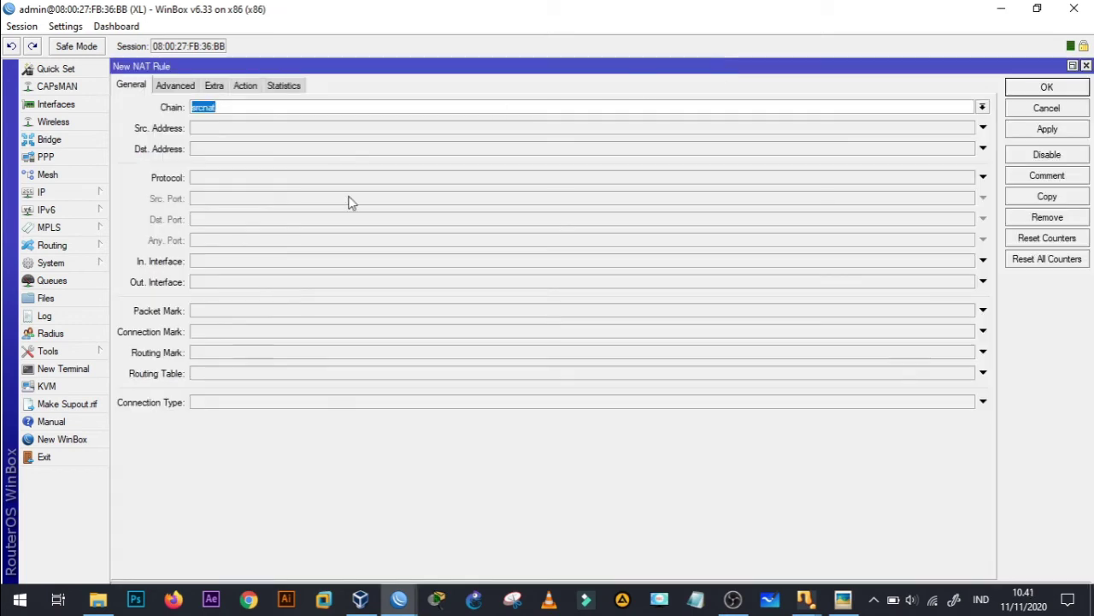
click(982, 283)
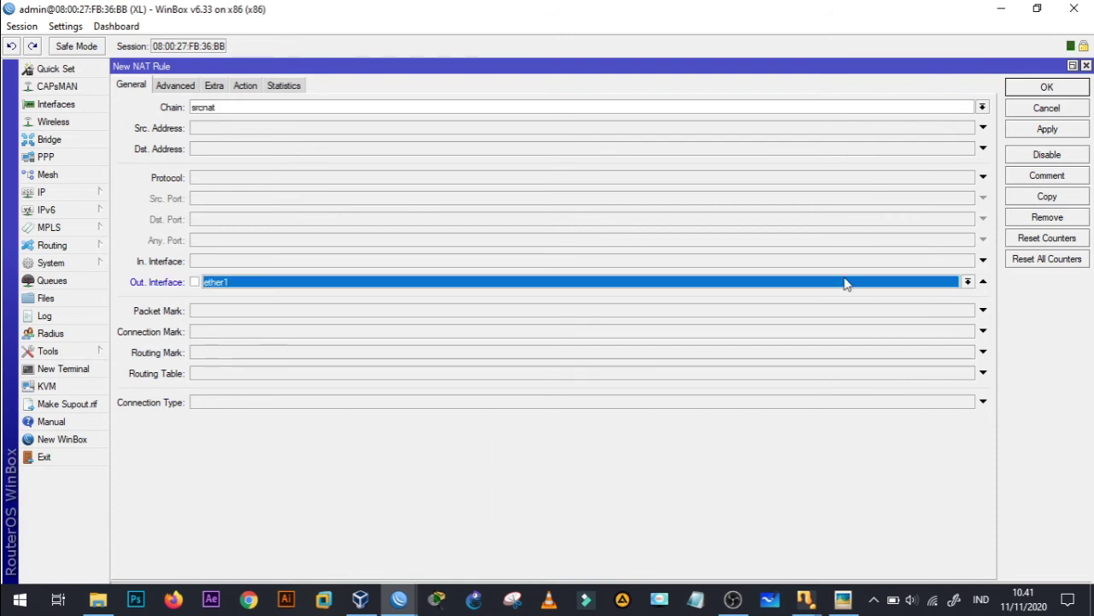
click(245, 85)
click(982, 109)
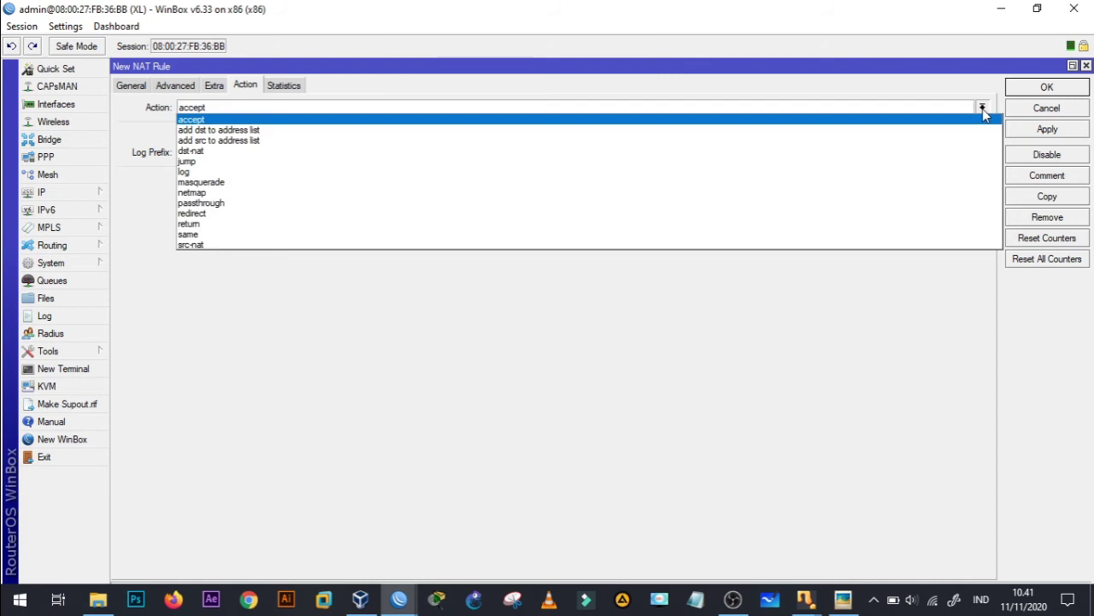
click(897, 183)
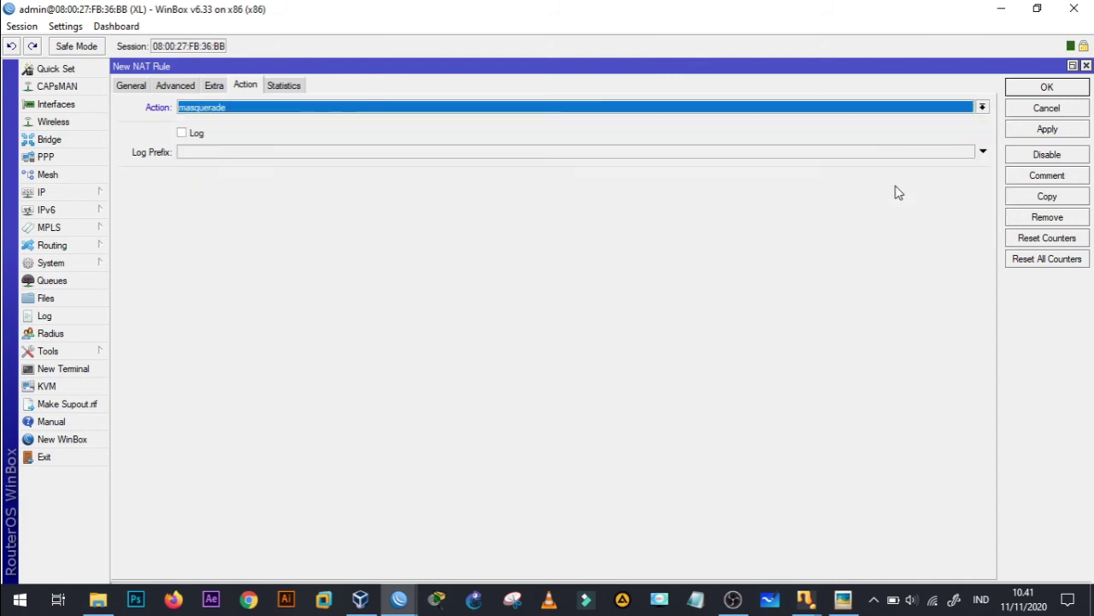
click(1048, 129)
click(1068, 89)
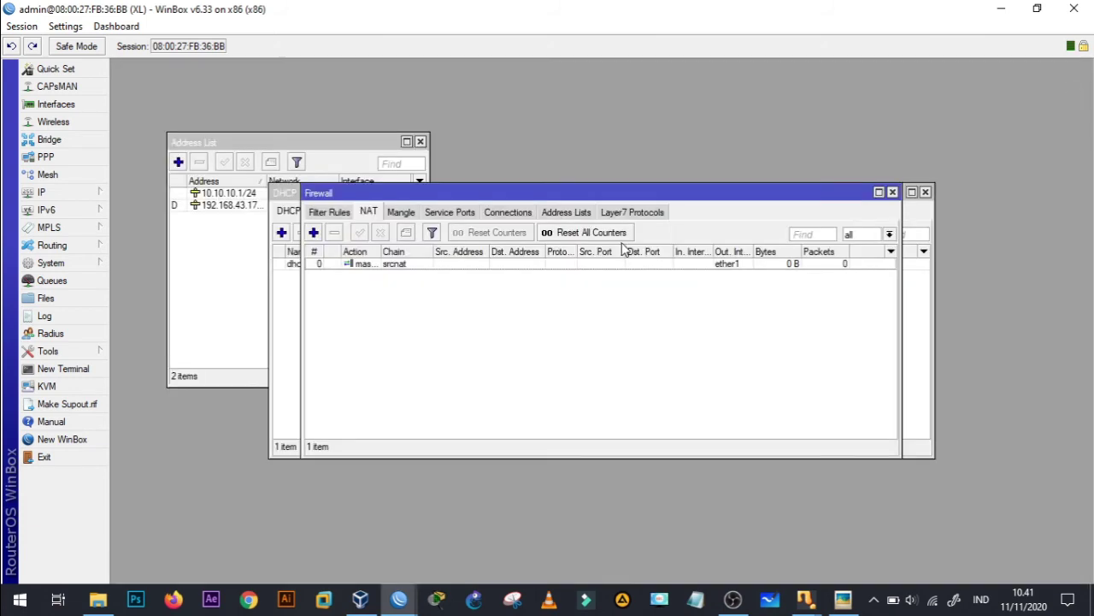
- Return to the MikroTik router's terminal and ping 8.8.8.8 again to retest internet access
click(400, 600)
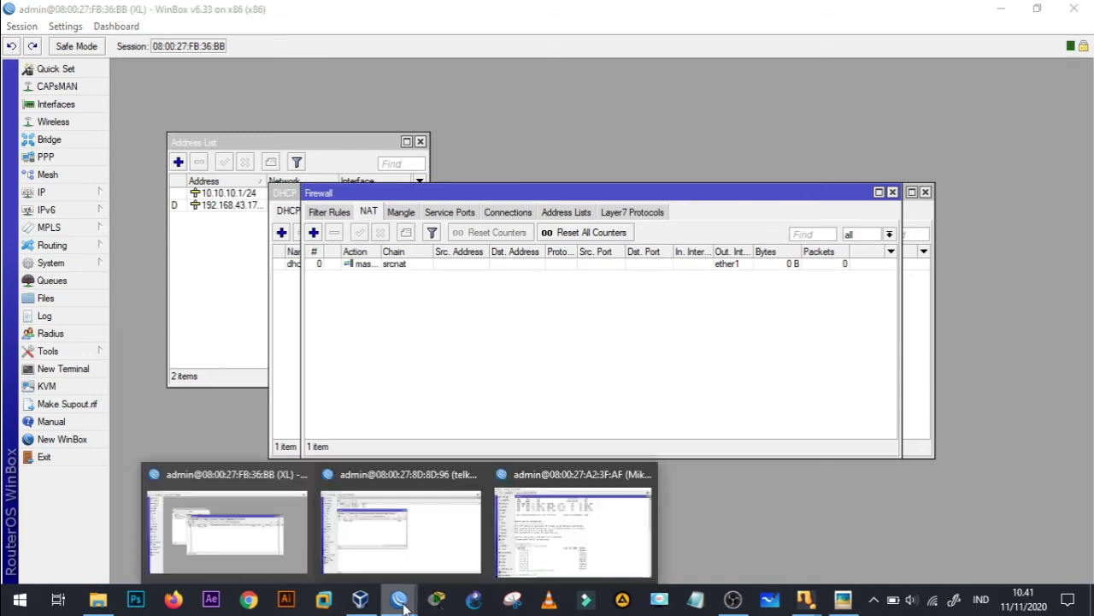
click(530, 528)
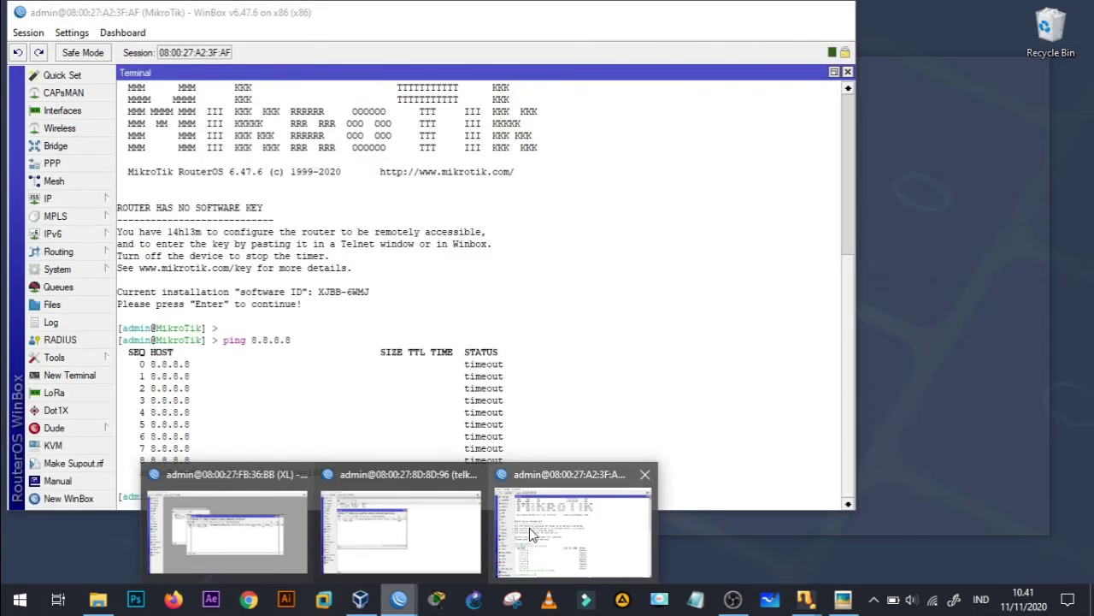
click(530, 534)
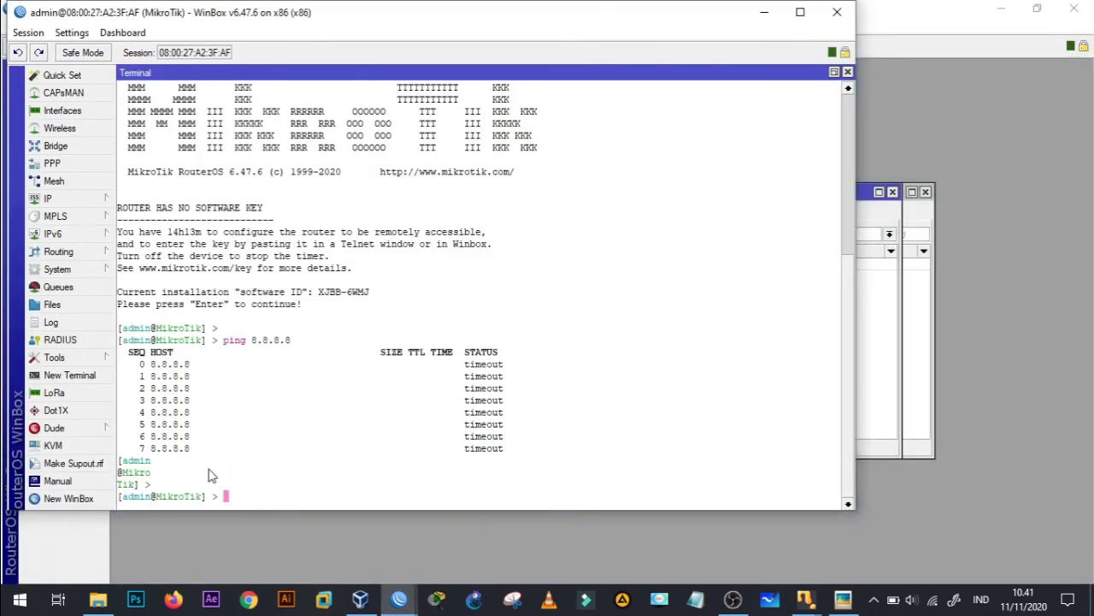
text(ping 8.8.8.8)
key(Return)
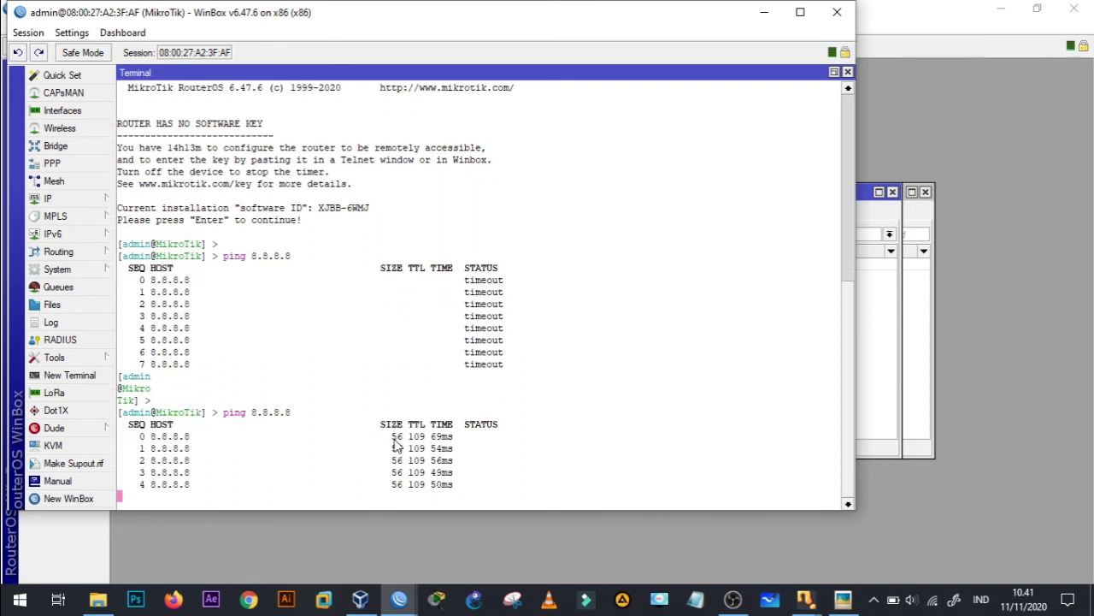
- Stop the running ping and inspect the gateway settings of the router's 0.0.0.0/0 default route
key(ctrl+c)
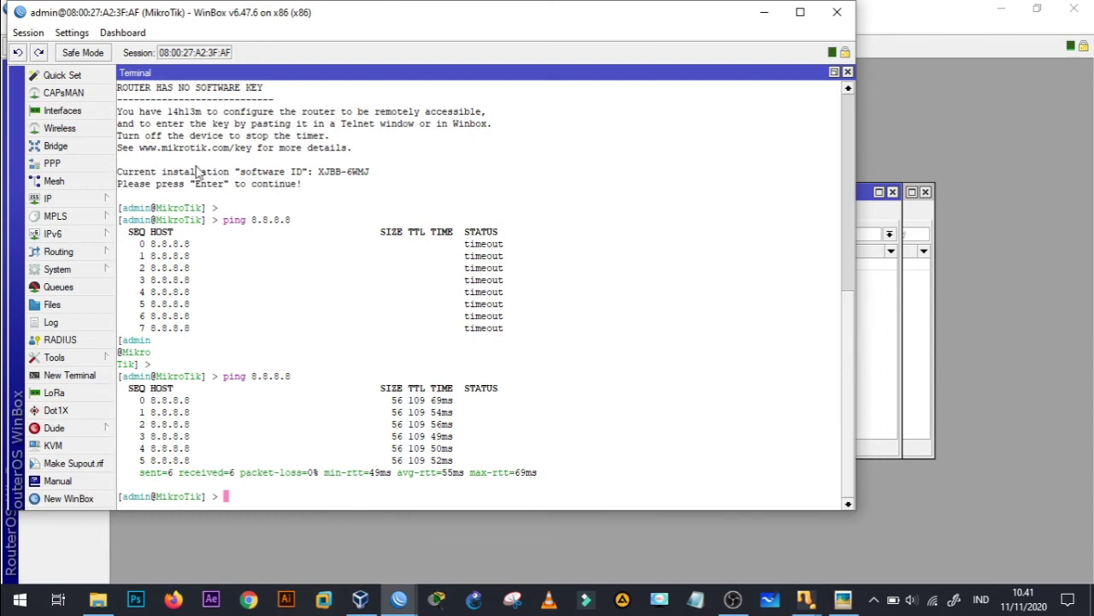
click(72, 200)
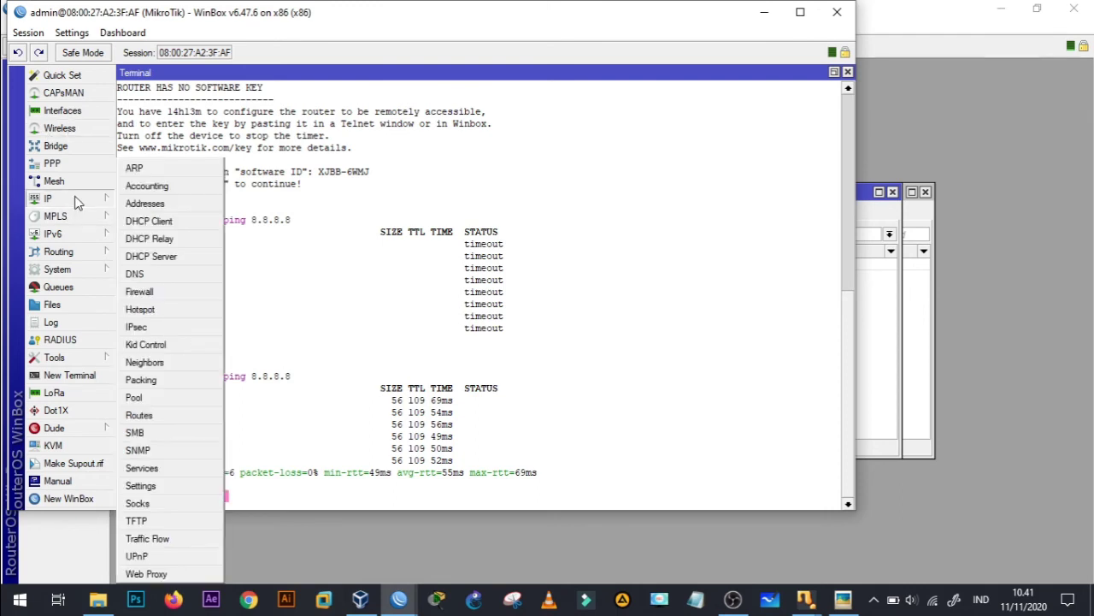
click(154, 415)
double_click(298, 144)
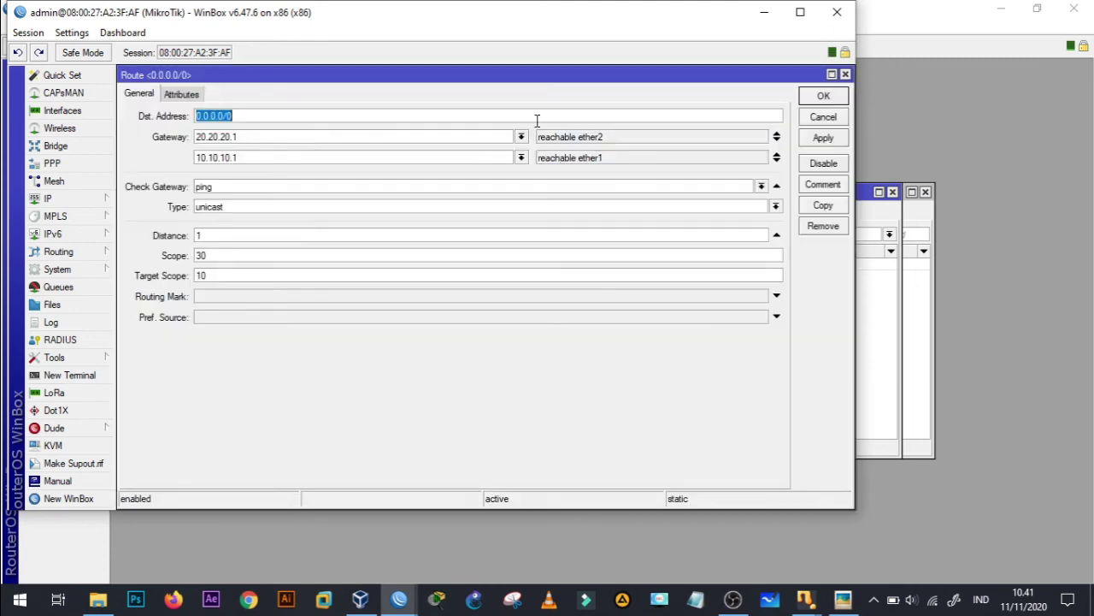
click(845, 75)
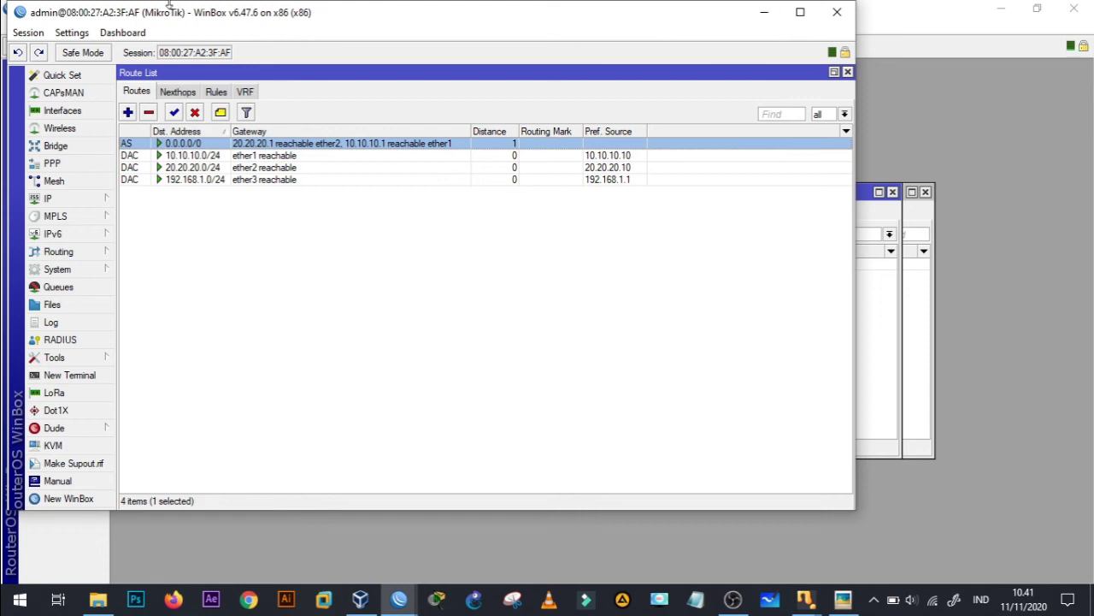
- Start DHCP server setup on the MikroTik router for interface ether3, accepting the proposed address space and gateway
click(90, 201)
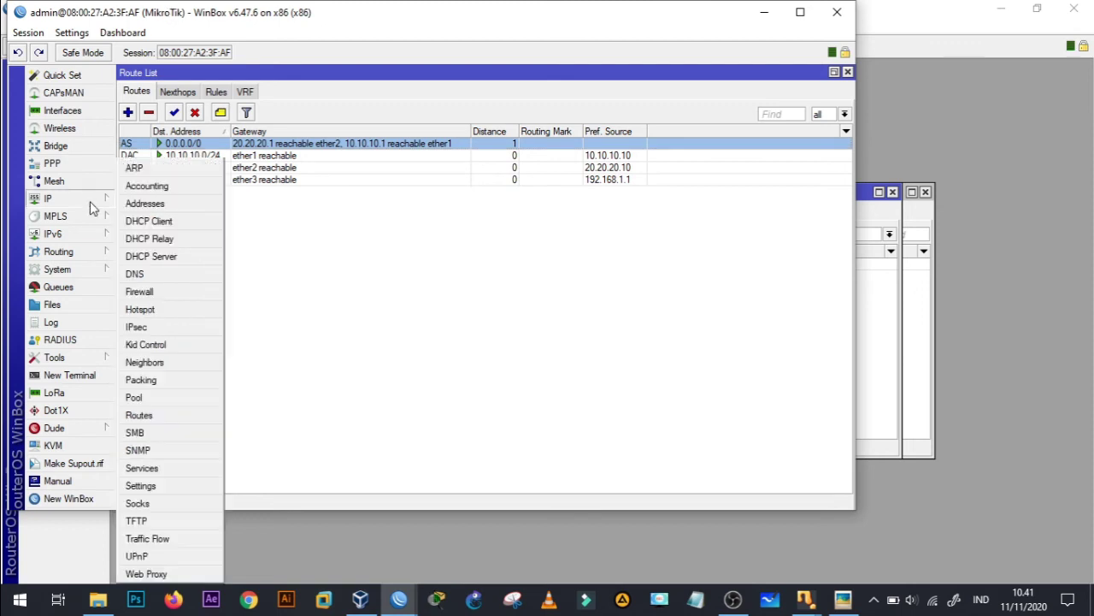
click(171, 260)
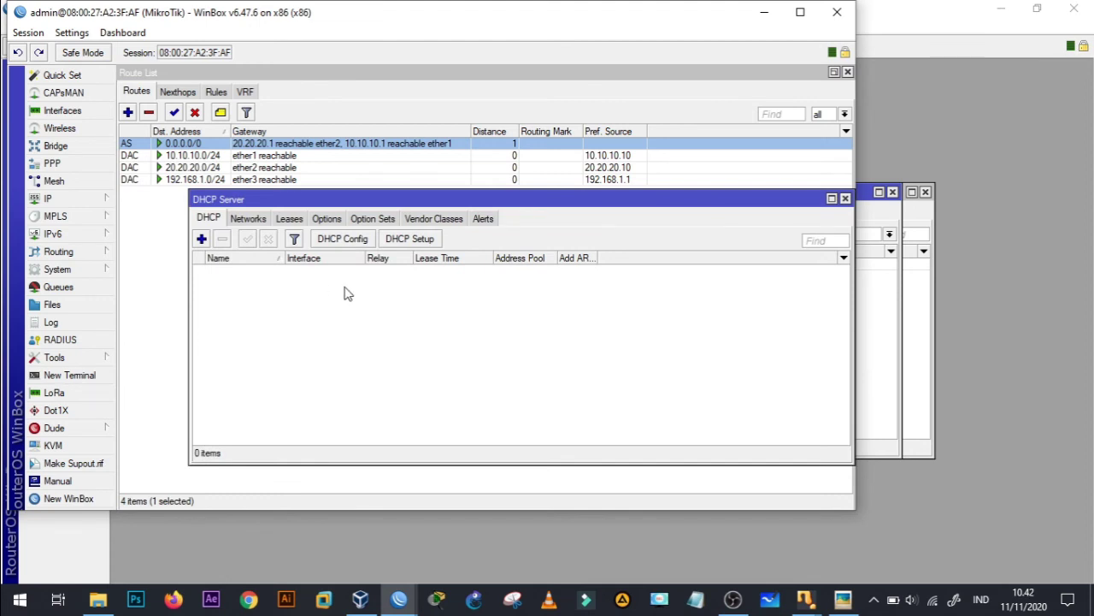
click(416, 239)
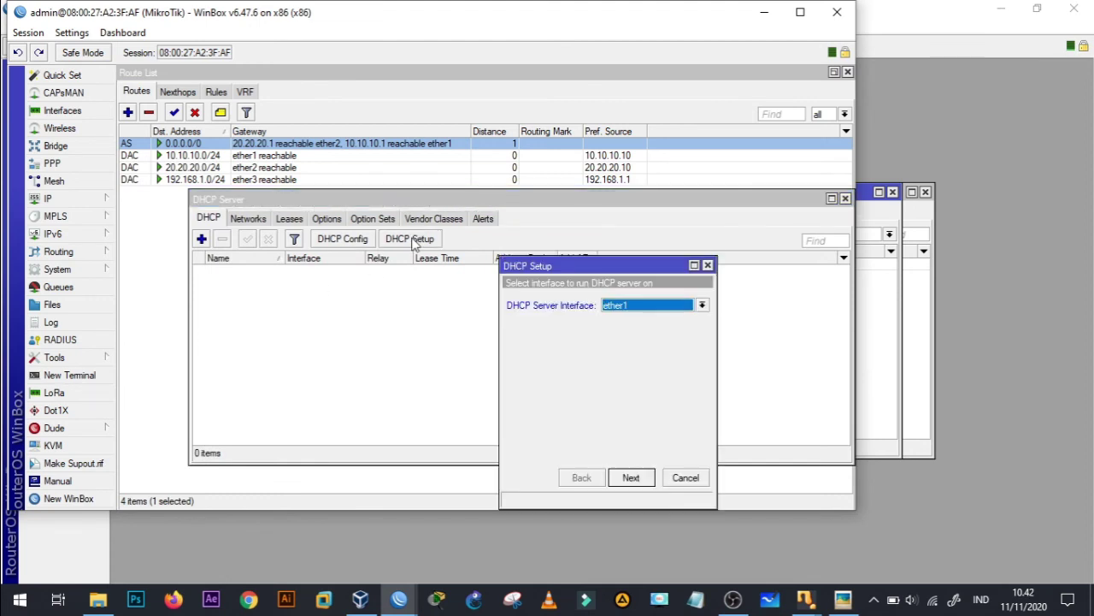
click(702, 305)
click(684, 340)
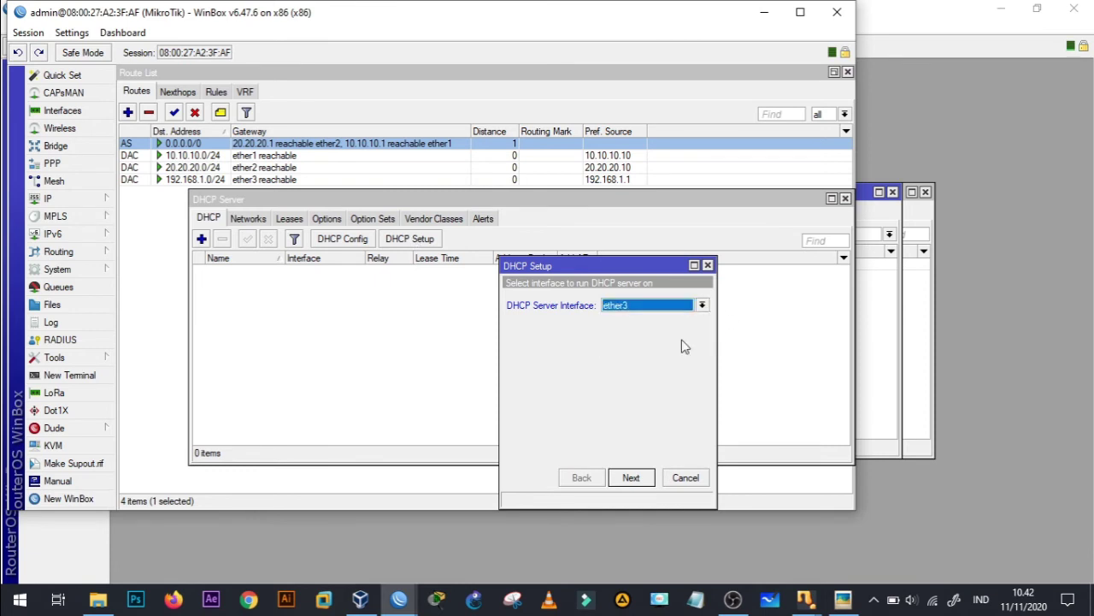
click(631, 477)
click(631, 477)
click(631, 477)
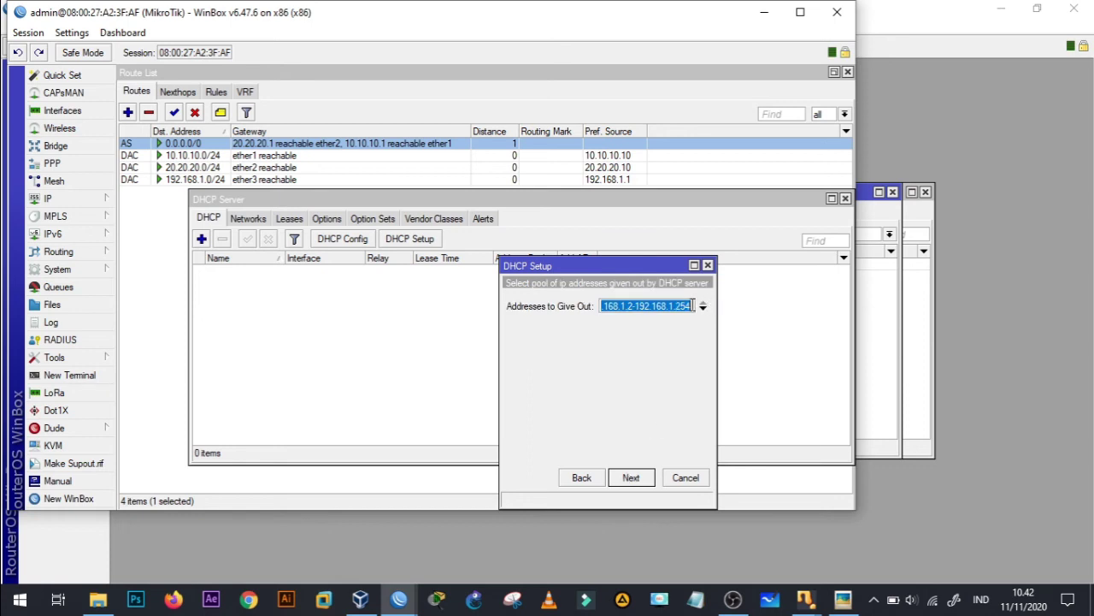
- End the DHCP address pool at 192.168.1.20 and complete the setup with the proposed DNS servers and lease time
click(690, 306)
key(BackSpace)
key(BackSpace)
key(BackSpace)
text(20)
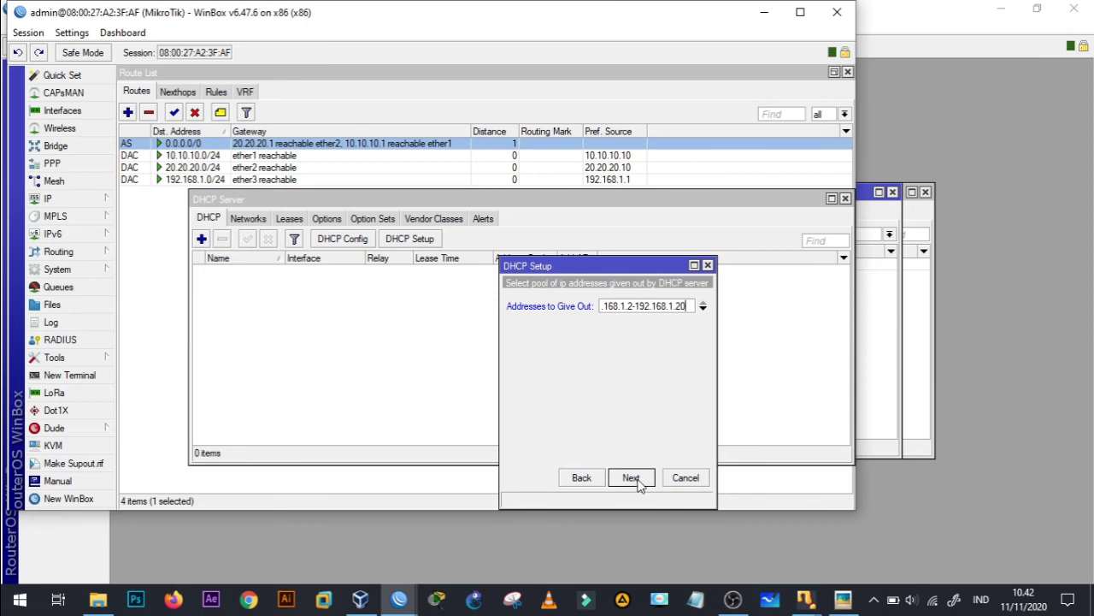
click(632, 478)
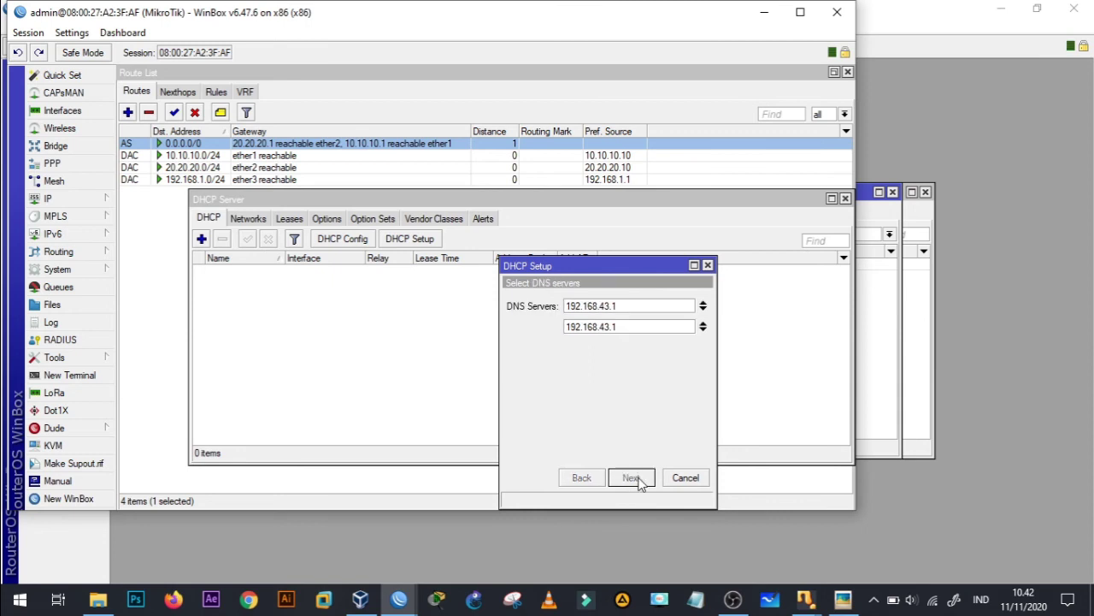
click(633, 479)
click(632, 479)
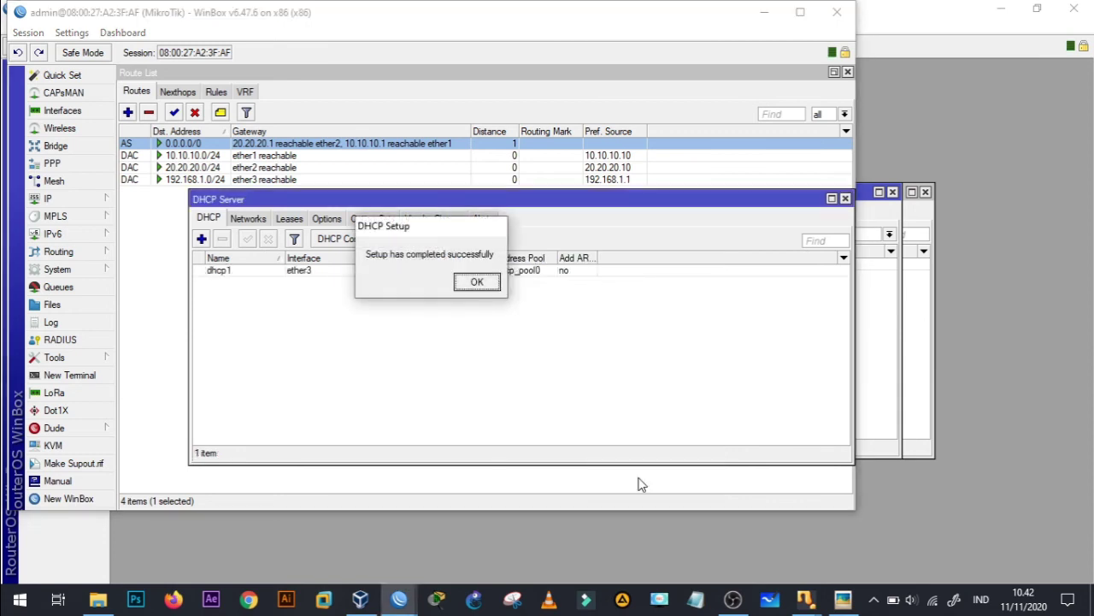
click(484, 282)
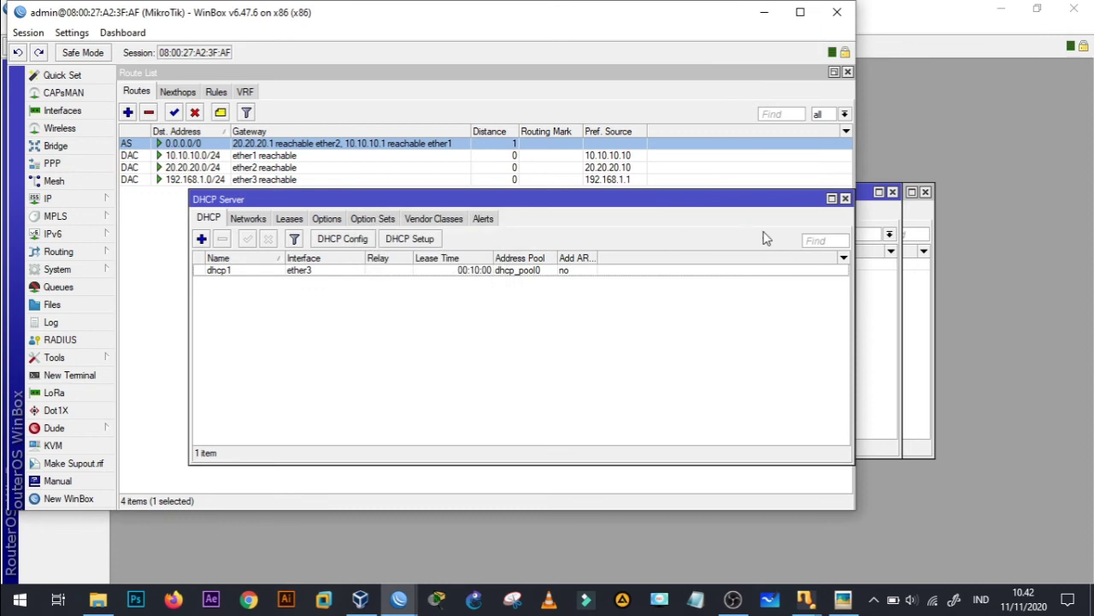
- Switch to the Windows XP virtual machine in VirtualBox, dismiss its notifications and maximize its window
mouse_move(809, 604)
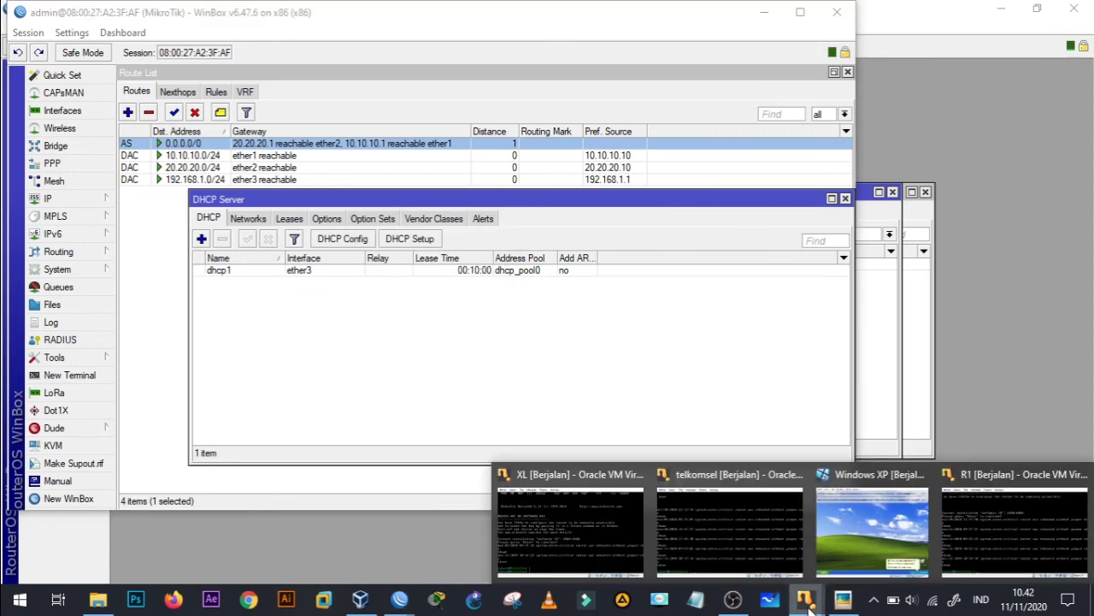
click(890, 530)
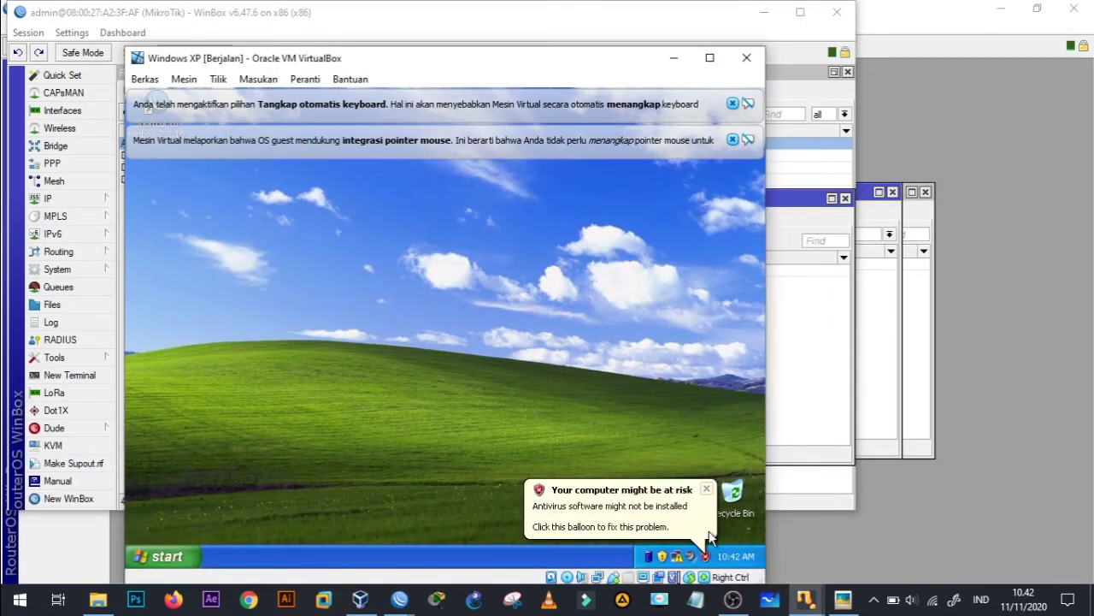
click(707, 489)
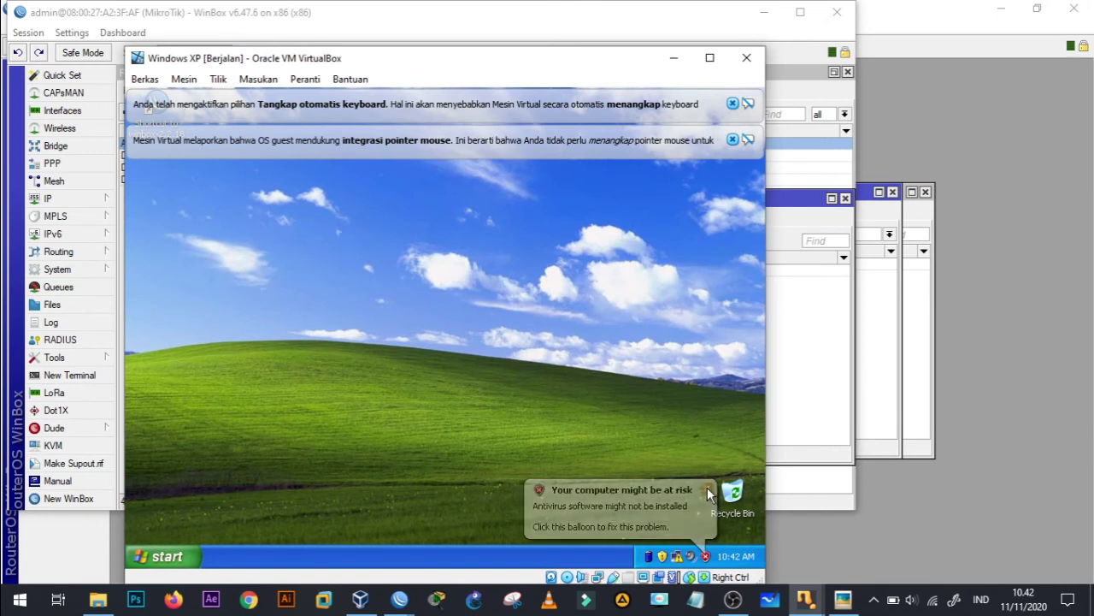
click(732, 139)
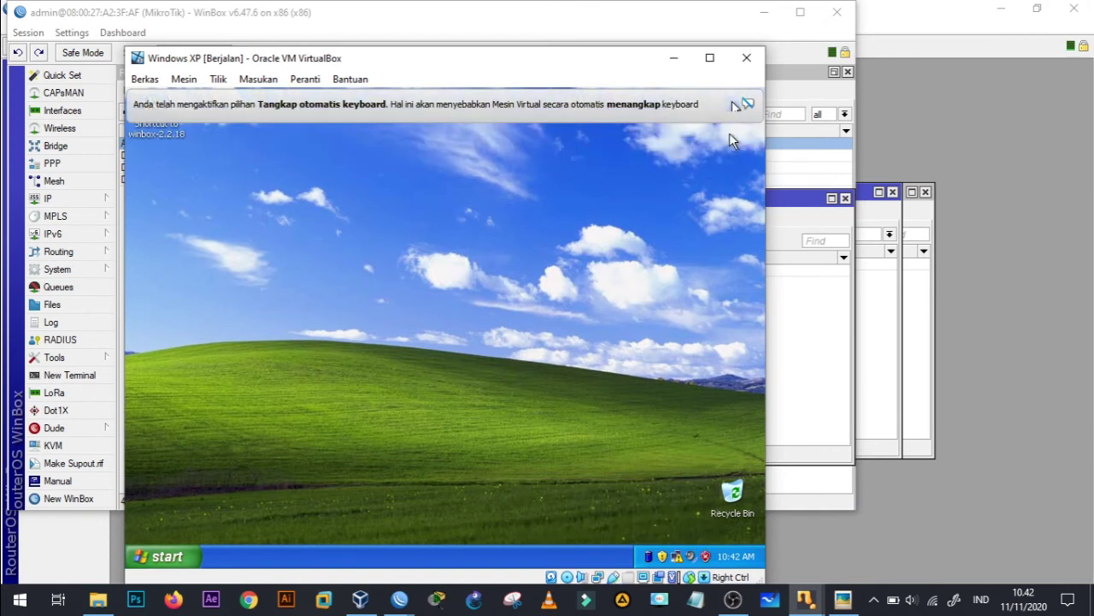
click(732, 103)
click(709, 58)
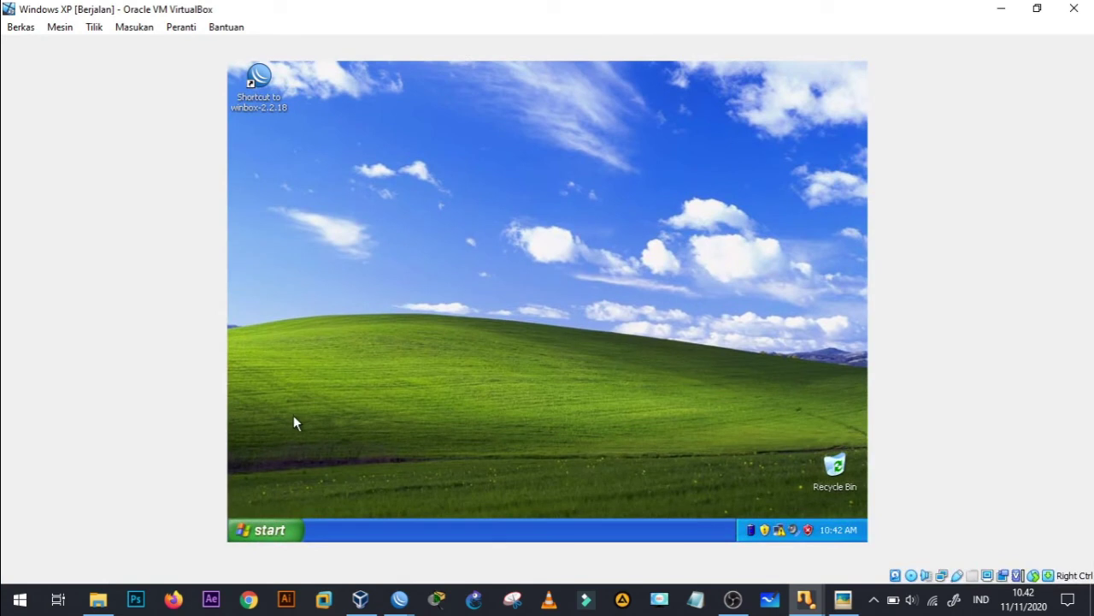
- Check the TCP/IP address and DNS settings of Local Area Connection 2 on the Windows XP client
click(269, 532)
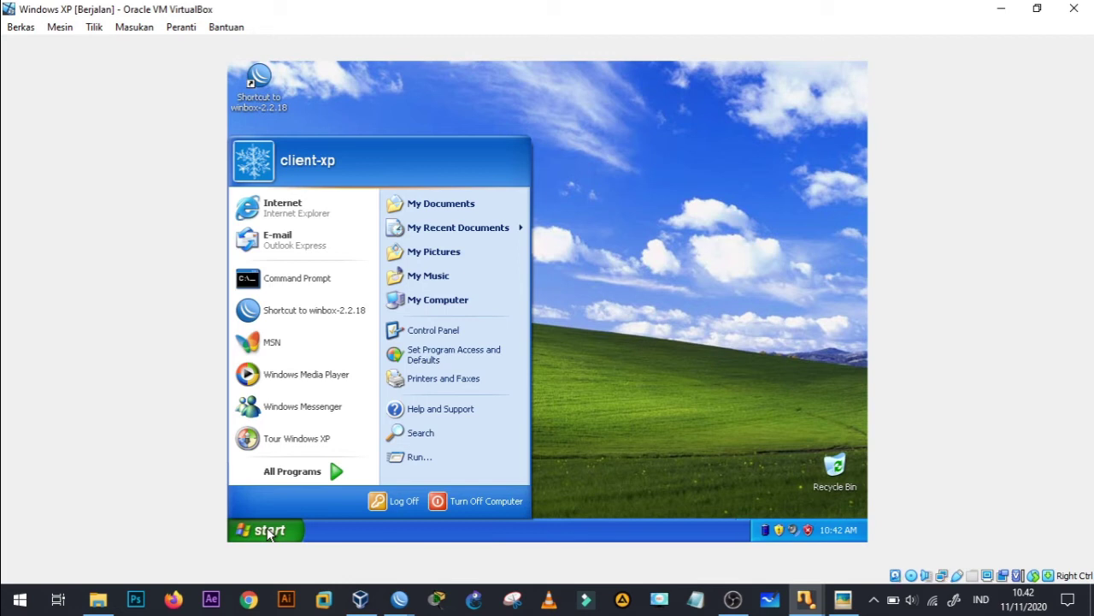
click(431, 329)
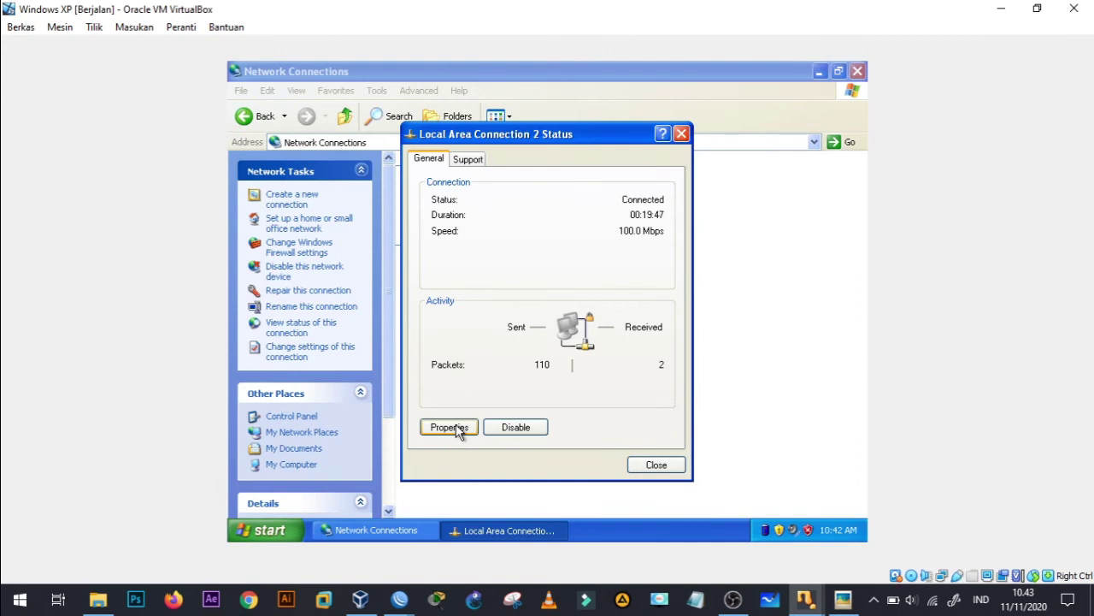
click(458, 432)
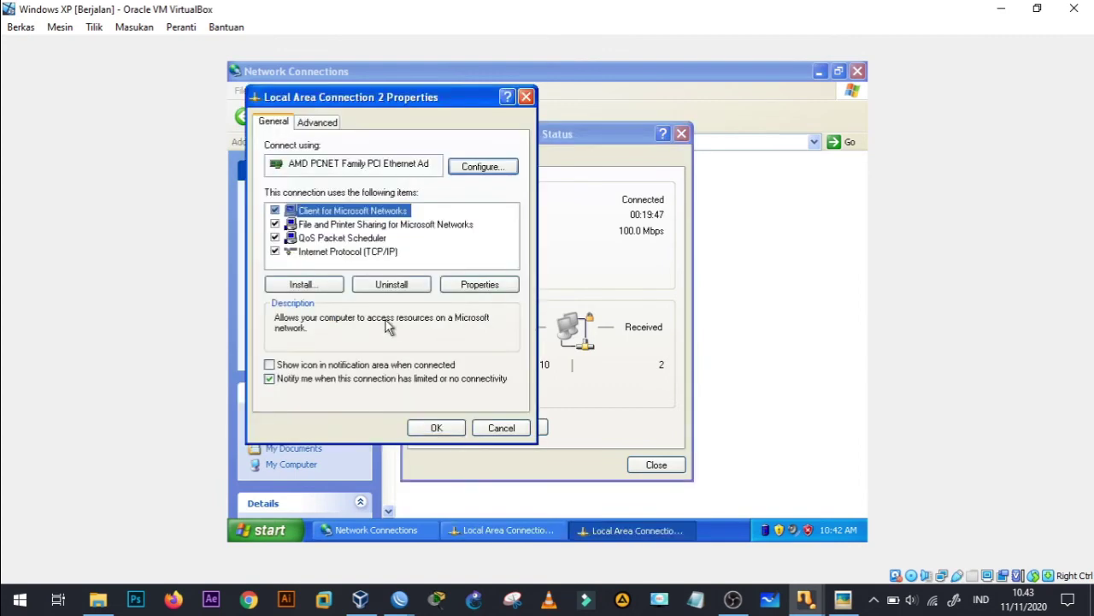
double_click(343, 254)
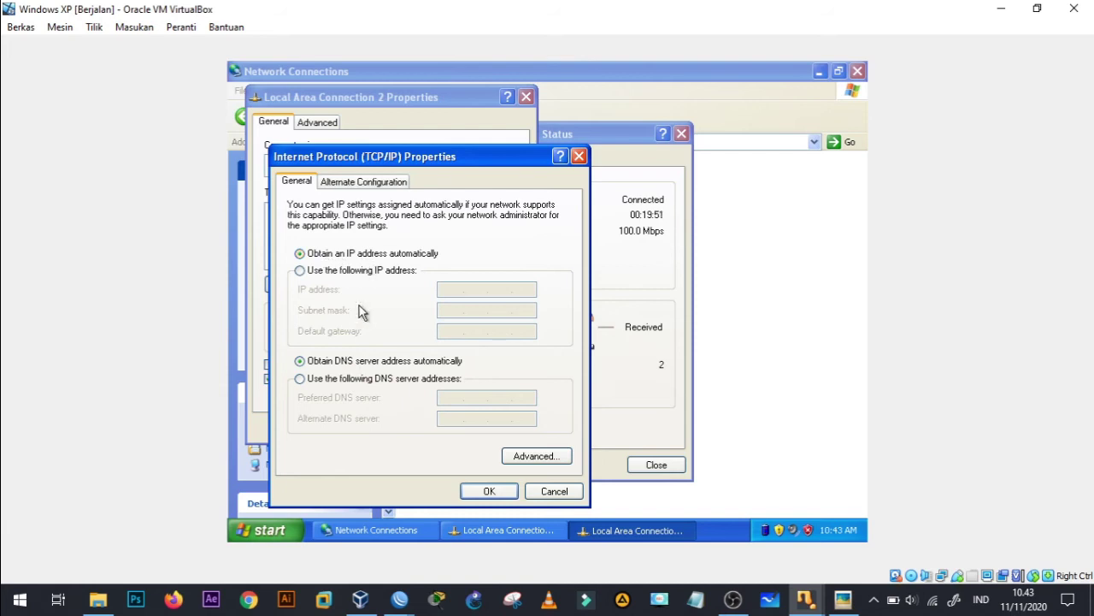
click(579, 156)
click(526, 97)
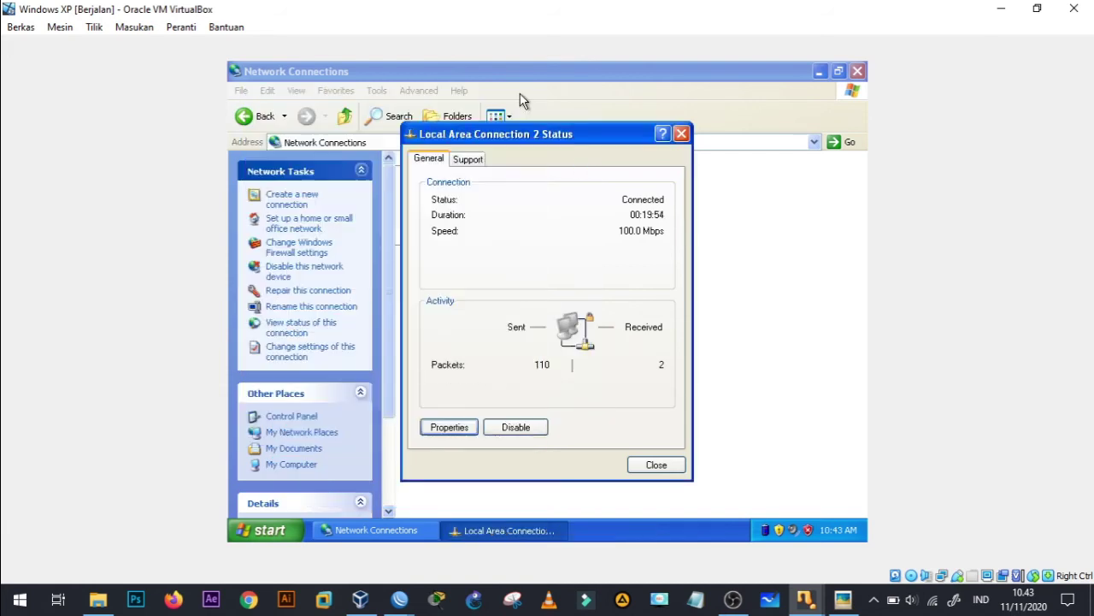
click(683, 134)
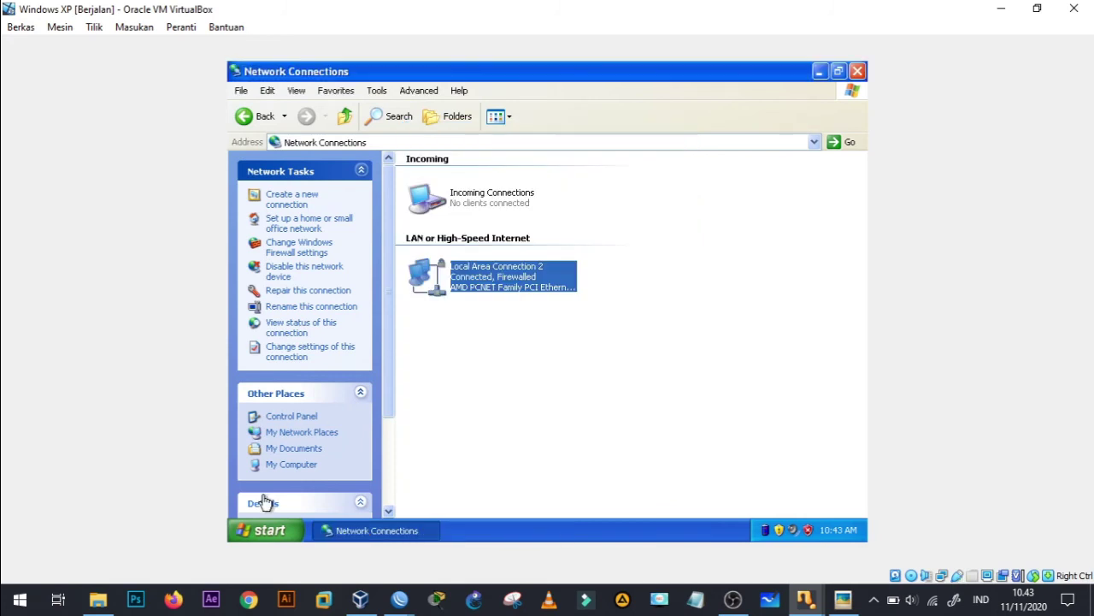
- In the client's Command Prompt, ping 192.168.1.1 and 8.8.8.8 to test the connection, then stop the ping
click(260, 531)
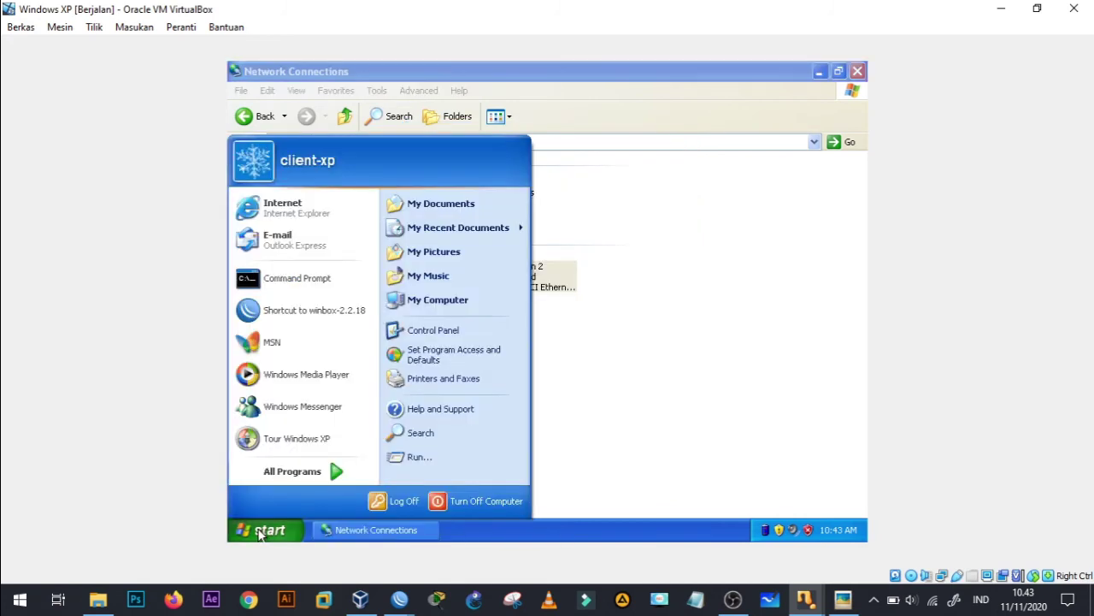
click(304, 289)
text(ping 192.168.1.1)
key(Return)
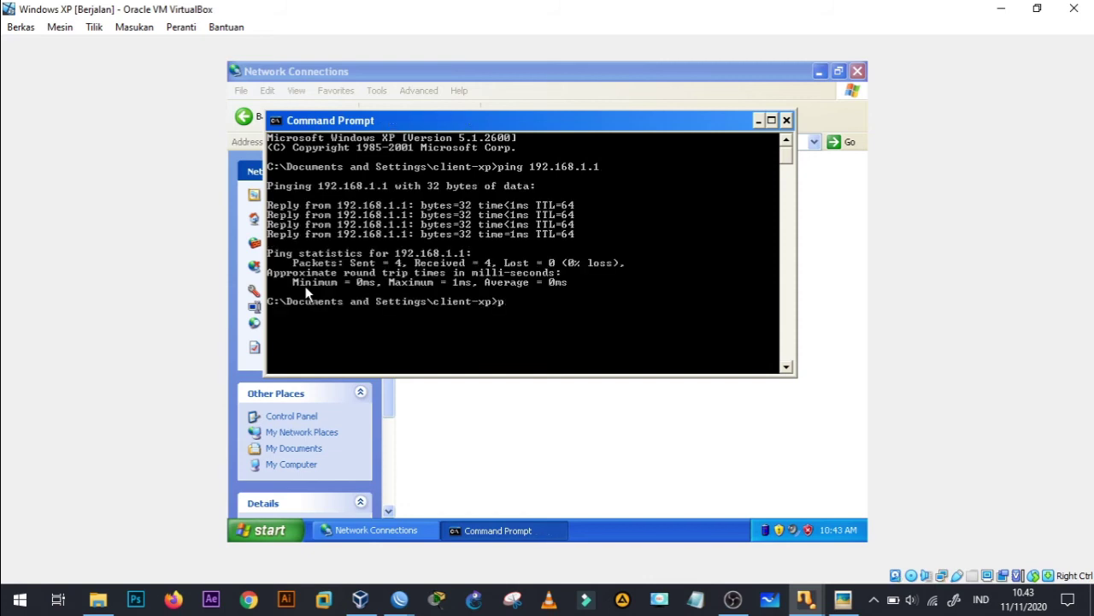
text(ing 8.8.8.8)
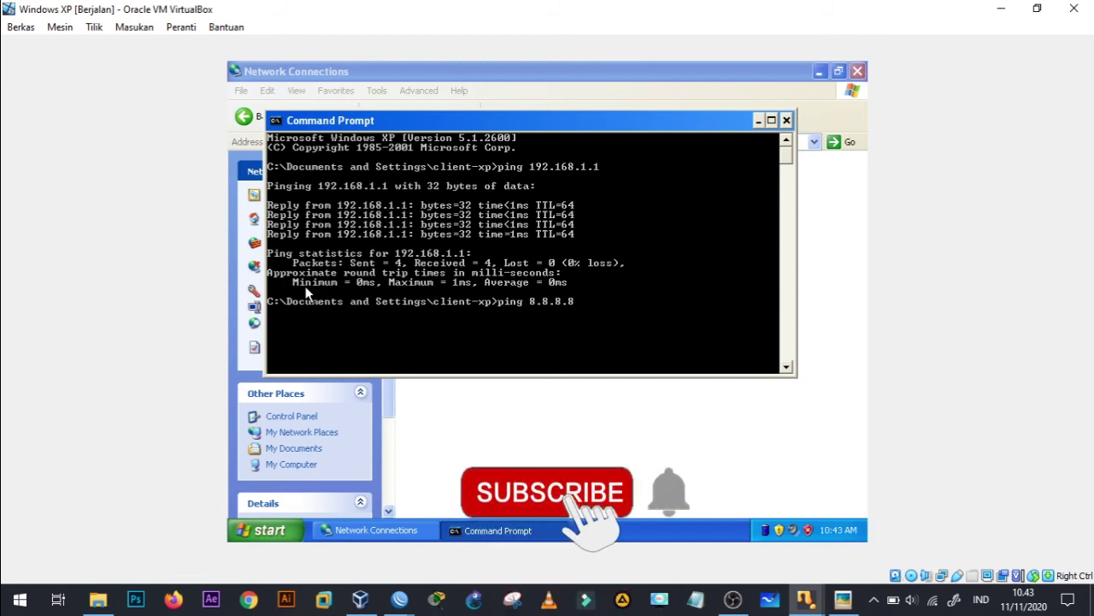
key(Return)
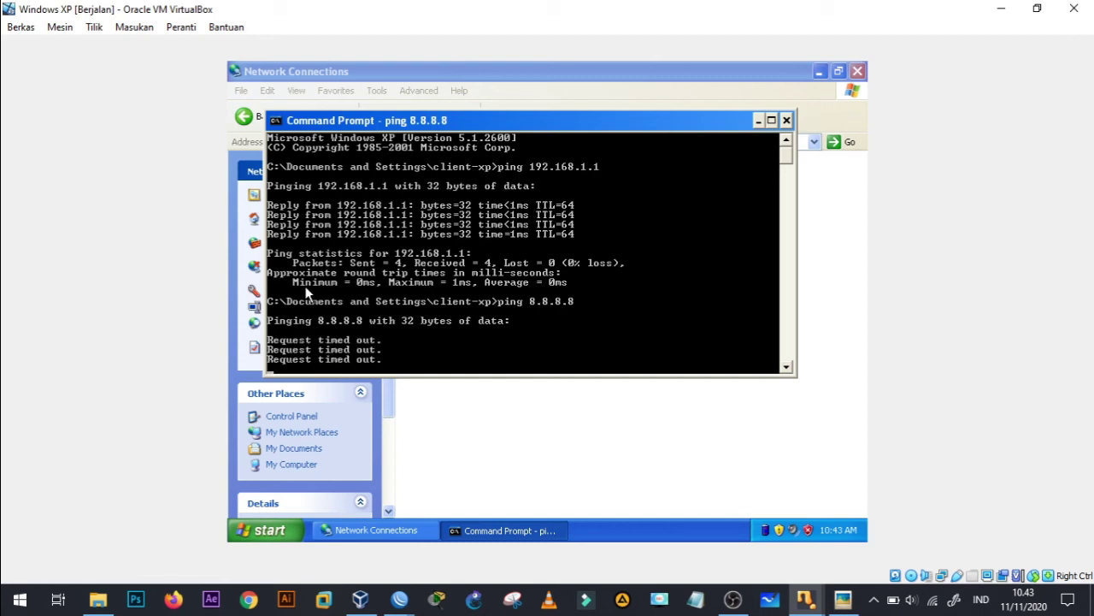
key(ctrl+c)
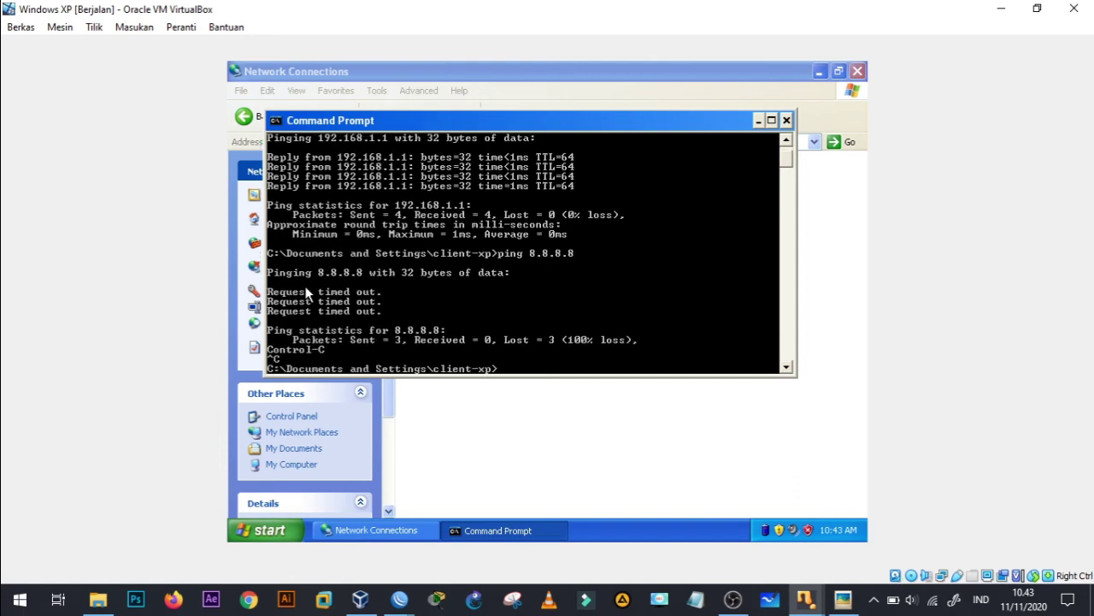
- Renew the client's IP address with ipconfig /renew and retest internet access by pinging 8.8.8.8, then stop the ping
text(ipconfig /renew)
key(Return)
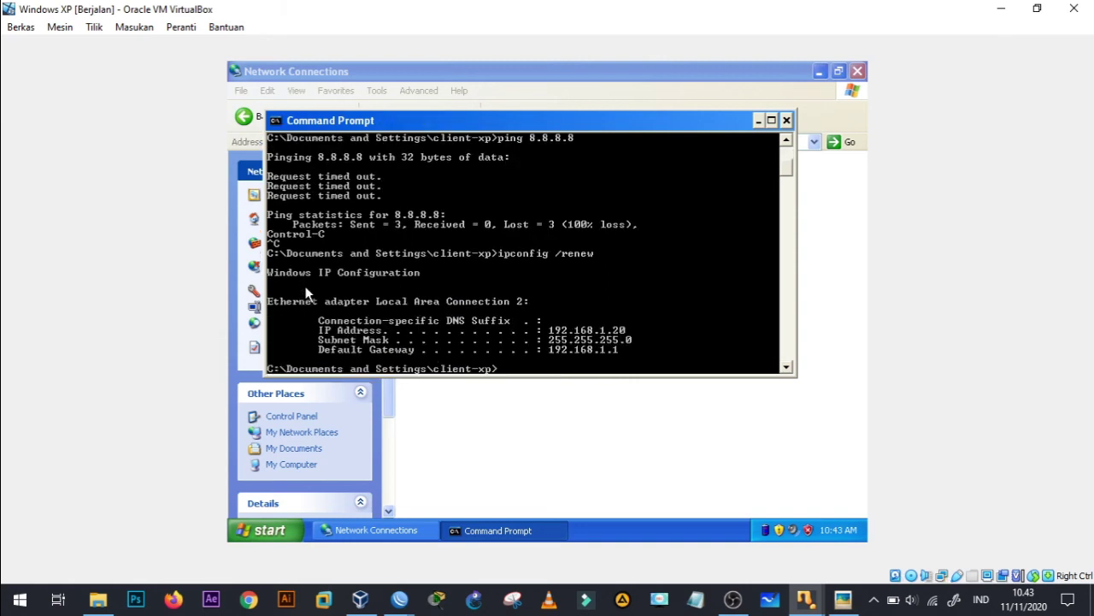
text(ping 8.8.8.8)
key(Return)
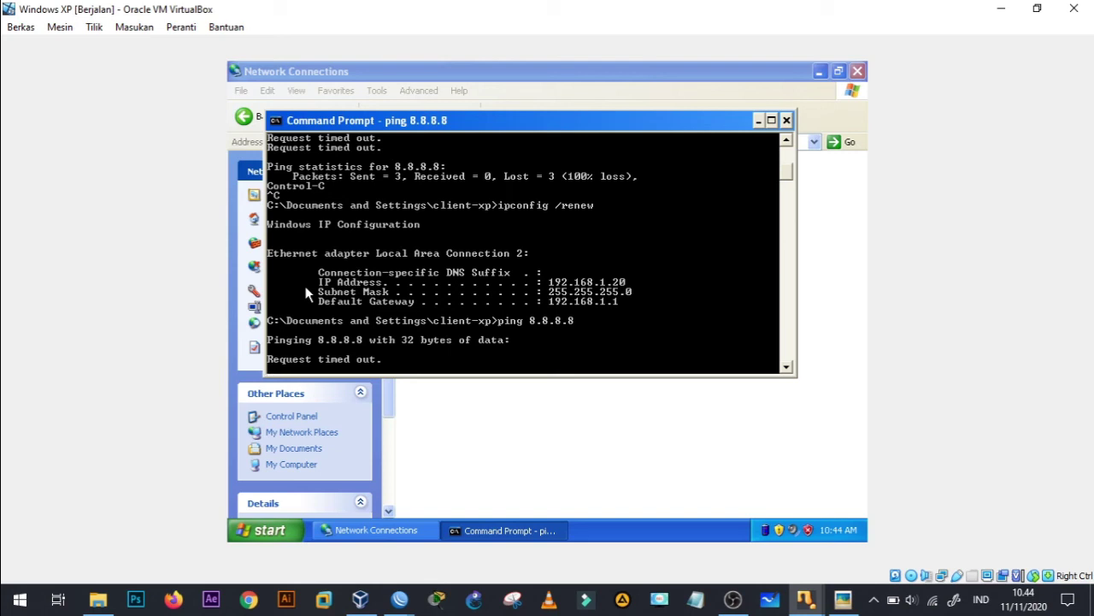
key(ctrl+c)
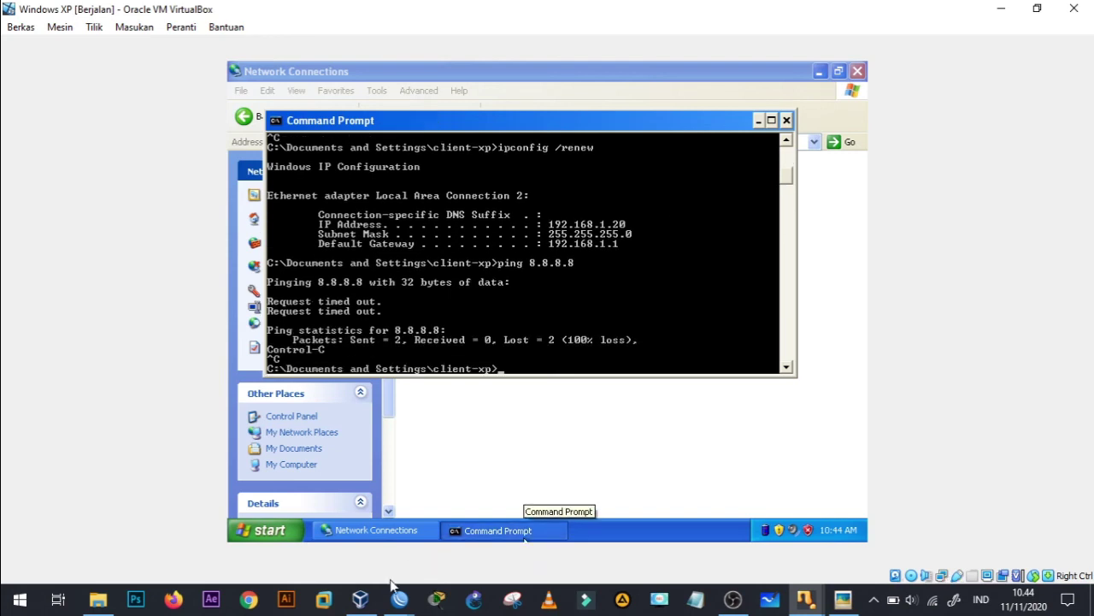
- In the MikroTik router's WinBox session, add a srcnat firewall NAT rule with out interface ether1 and action masquerade
mouse_move(398, 598)
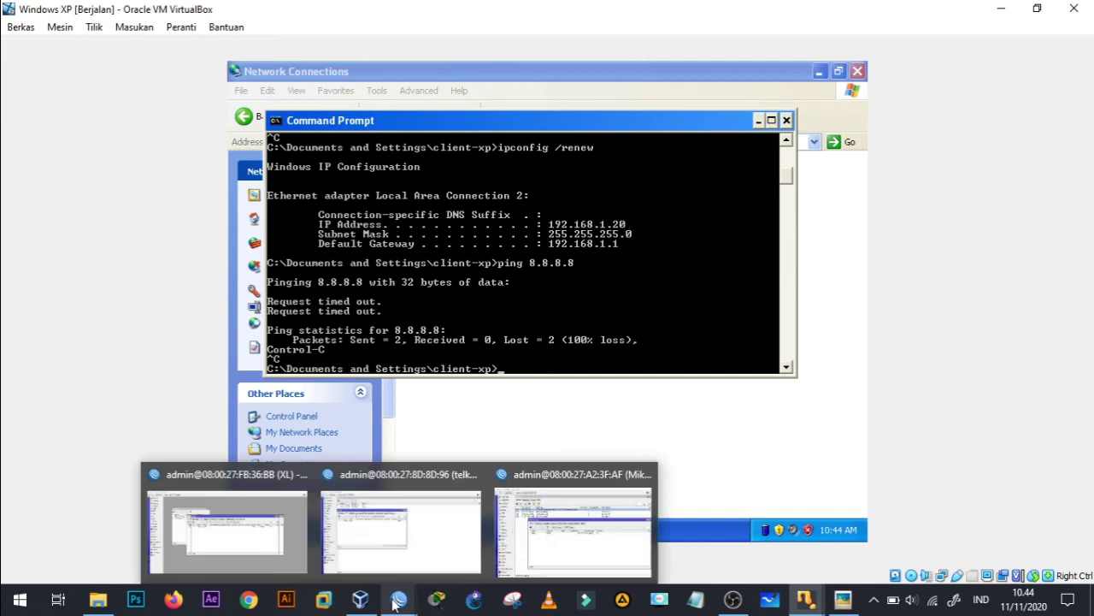
click(579, 497)
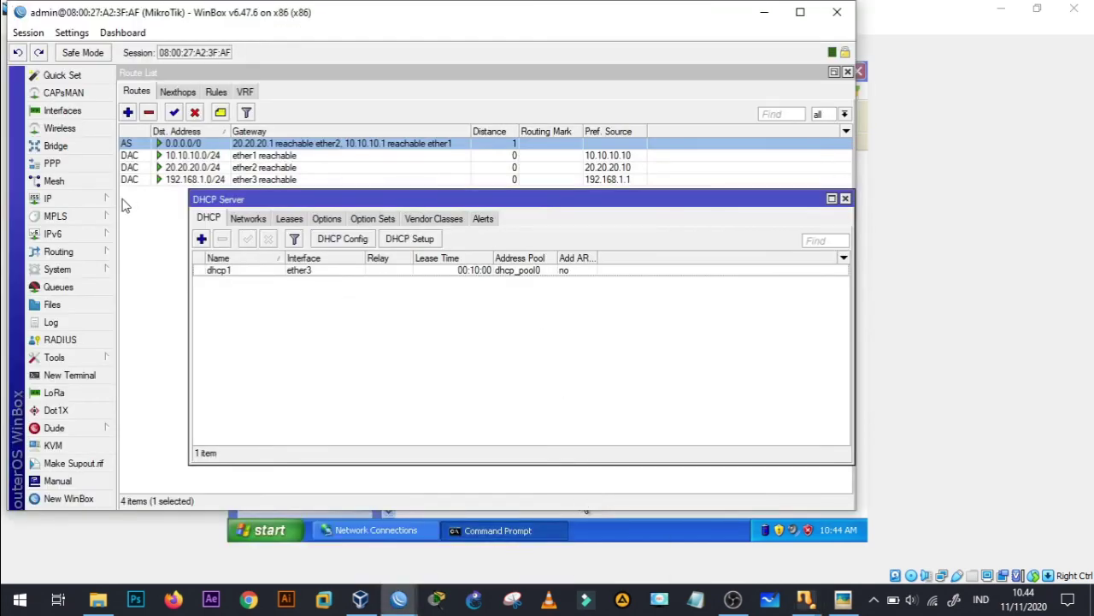
click(72, 202)
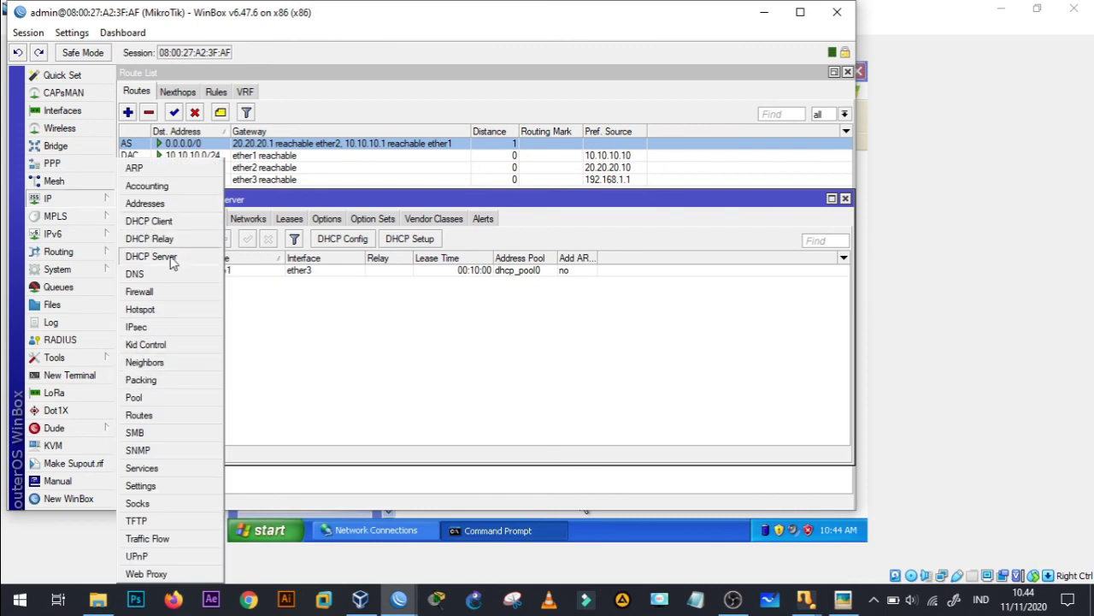
click(140, 292)
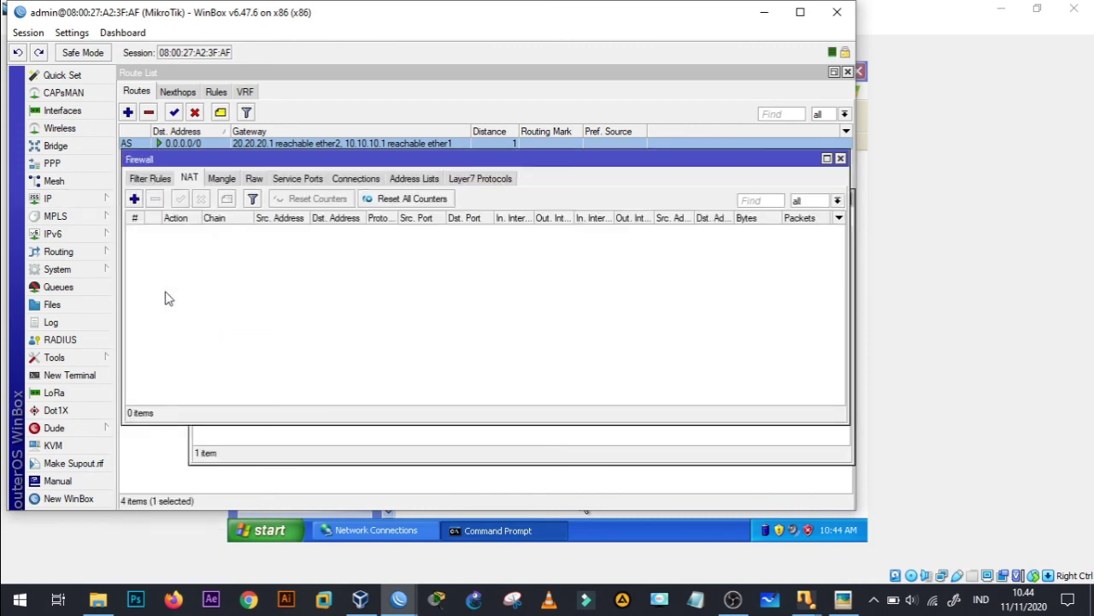
click(134, 198)
click(150, 92)
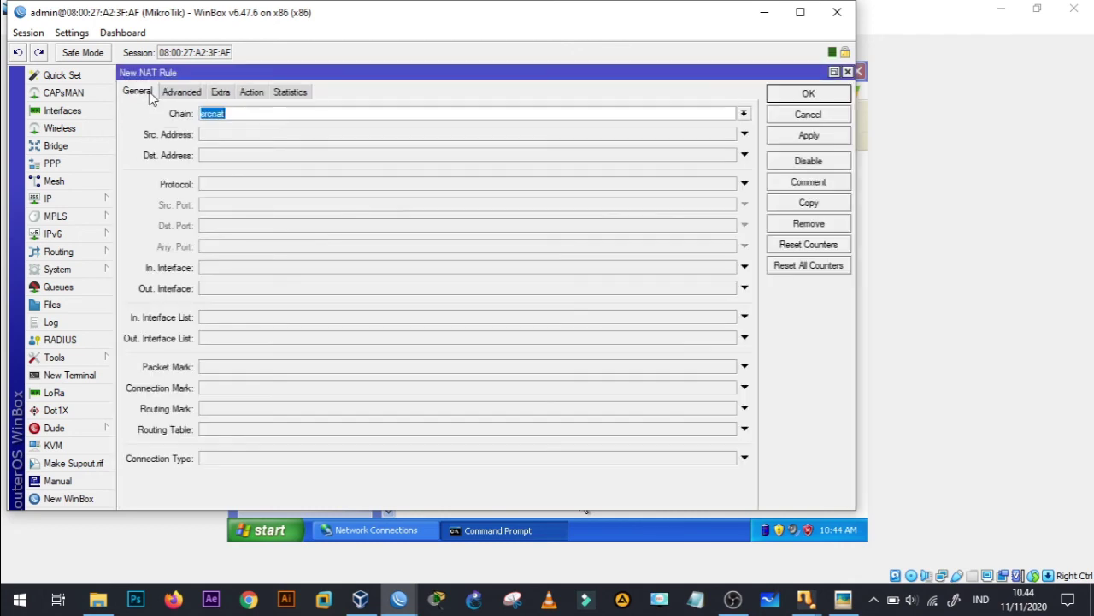
click(743, 268)
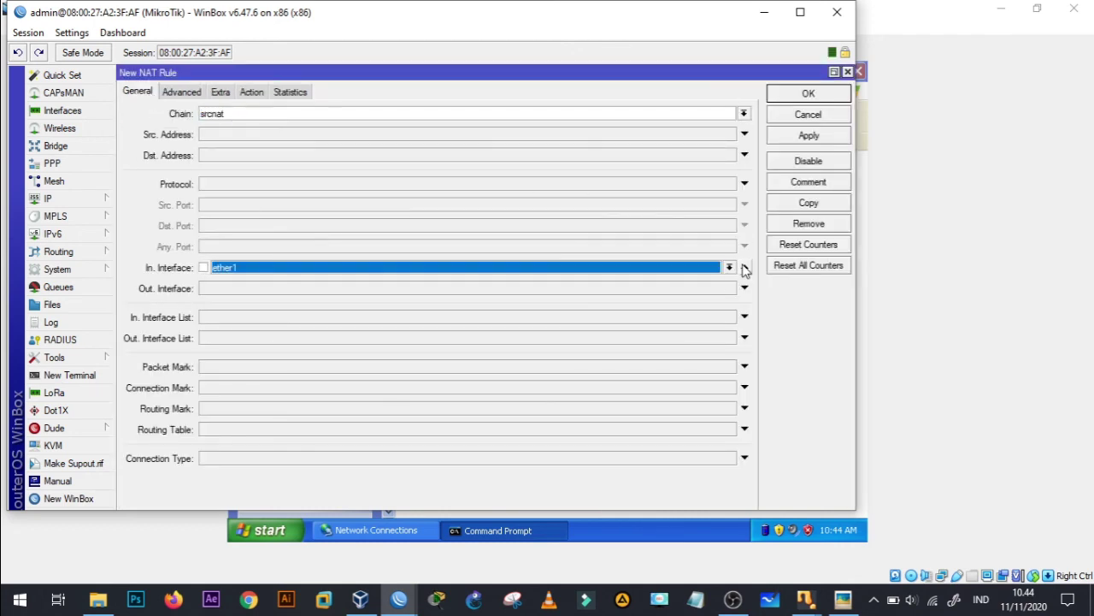
click(744, 267)
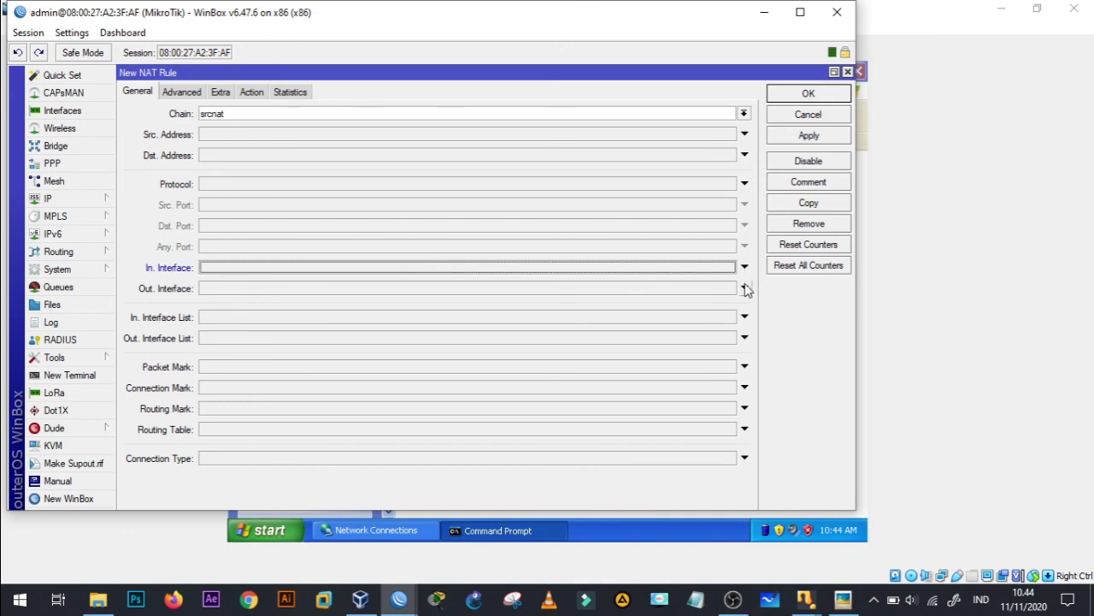
click(745, 288)
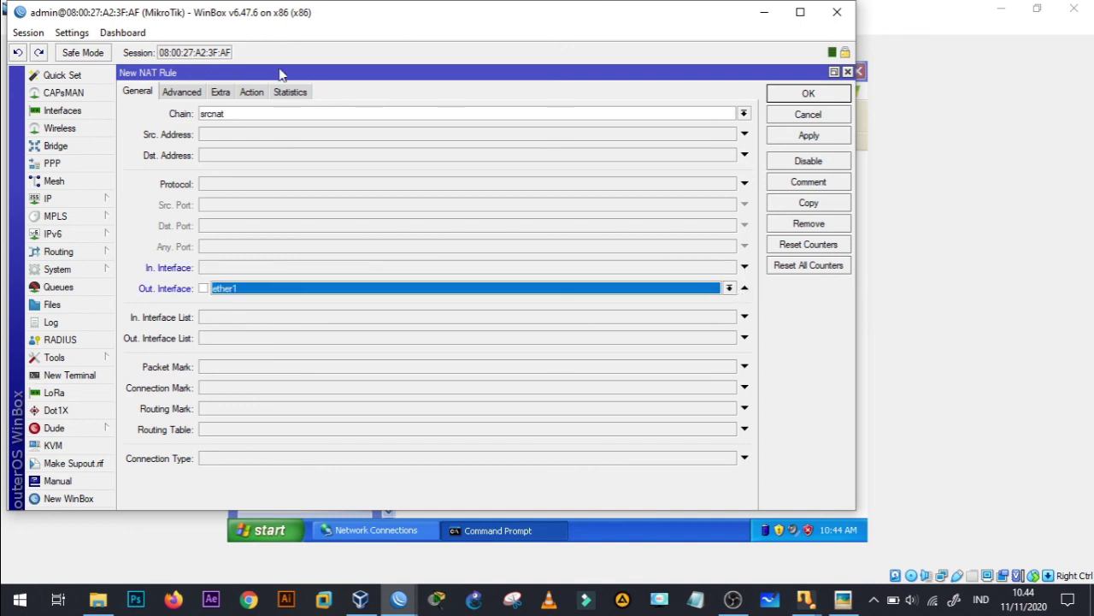
click(251, 92)
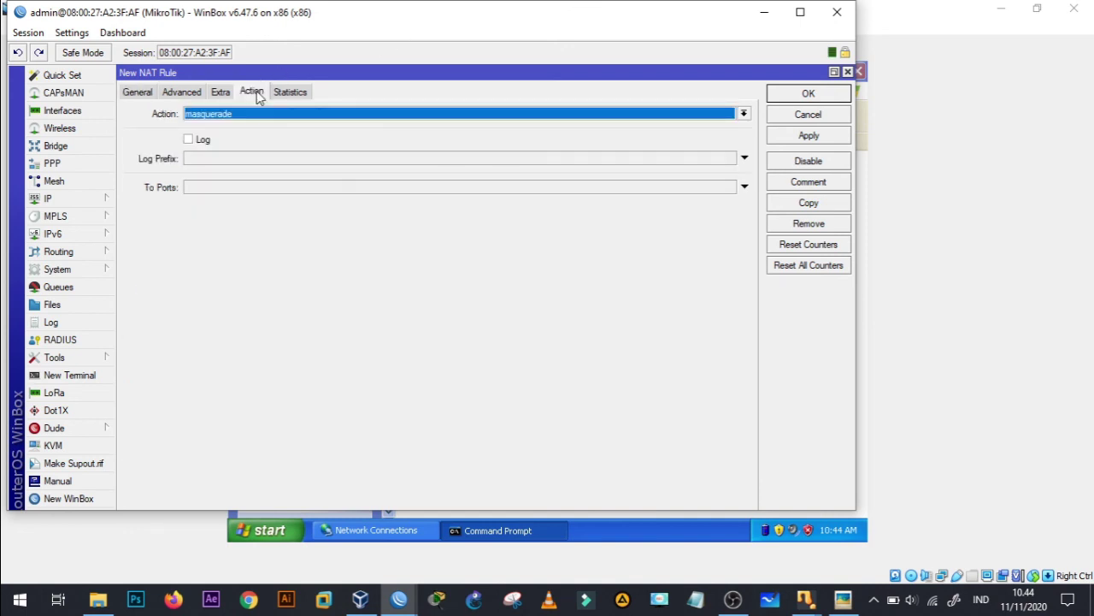
click(829, 141)
click(809, 93)
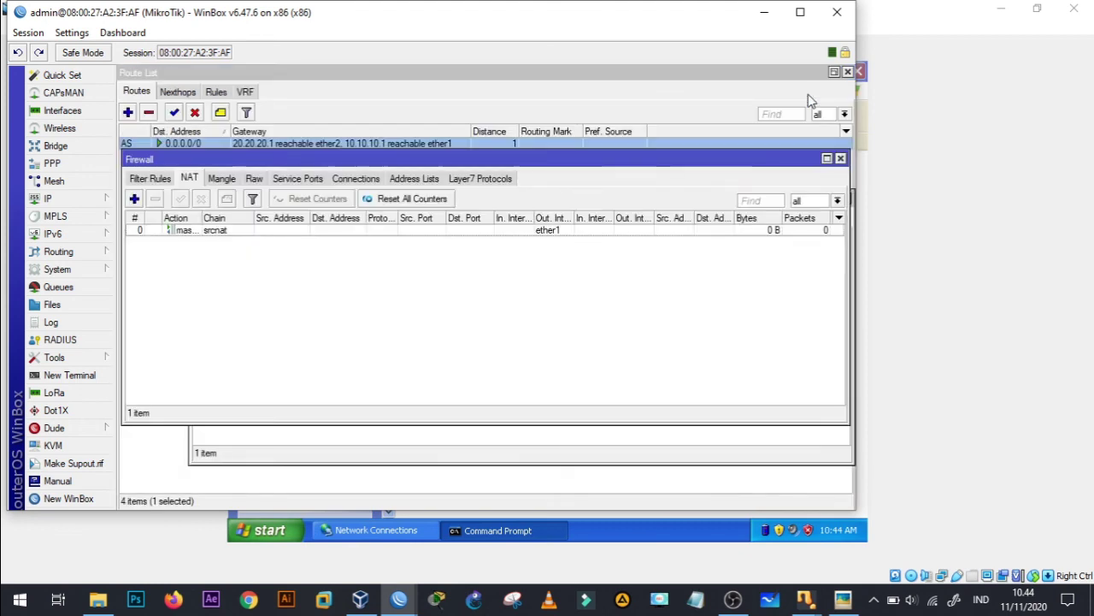
- Add a second srcnat NAT rule with out interface ether2 and action masquerade
click(134, 199)
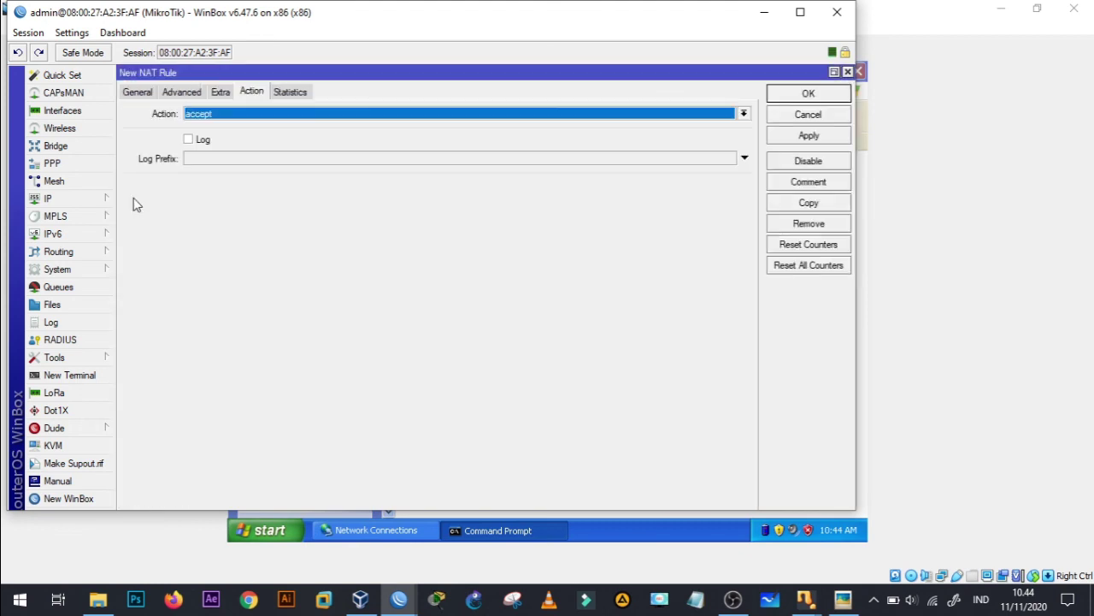
click(139, 91)
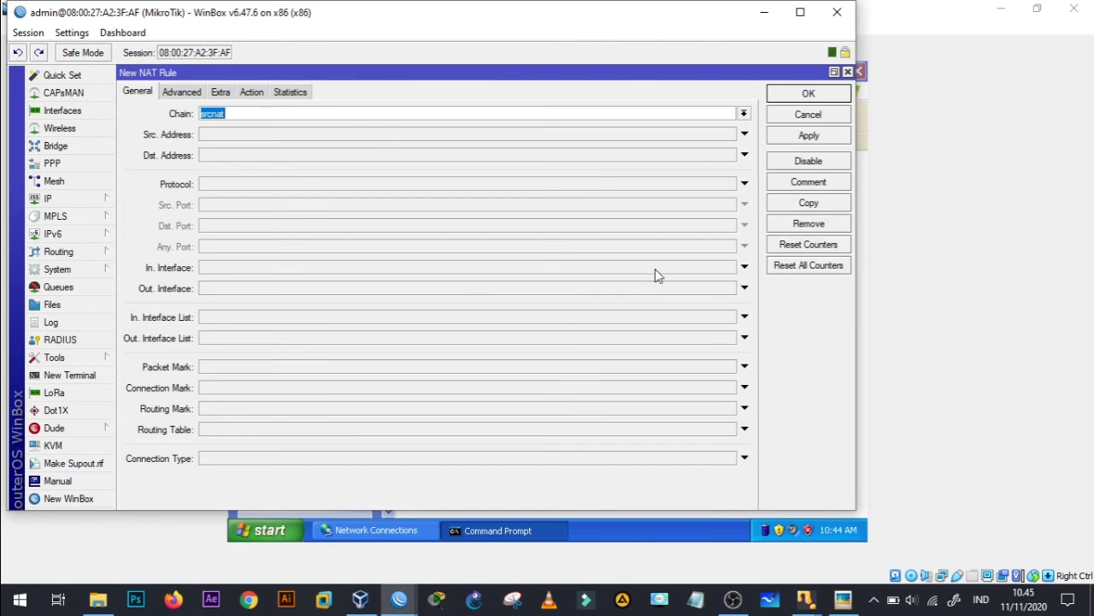
click(744, 288)
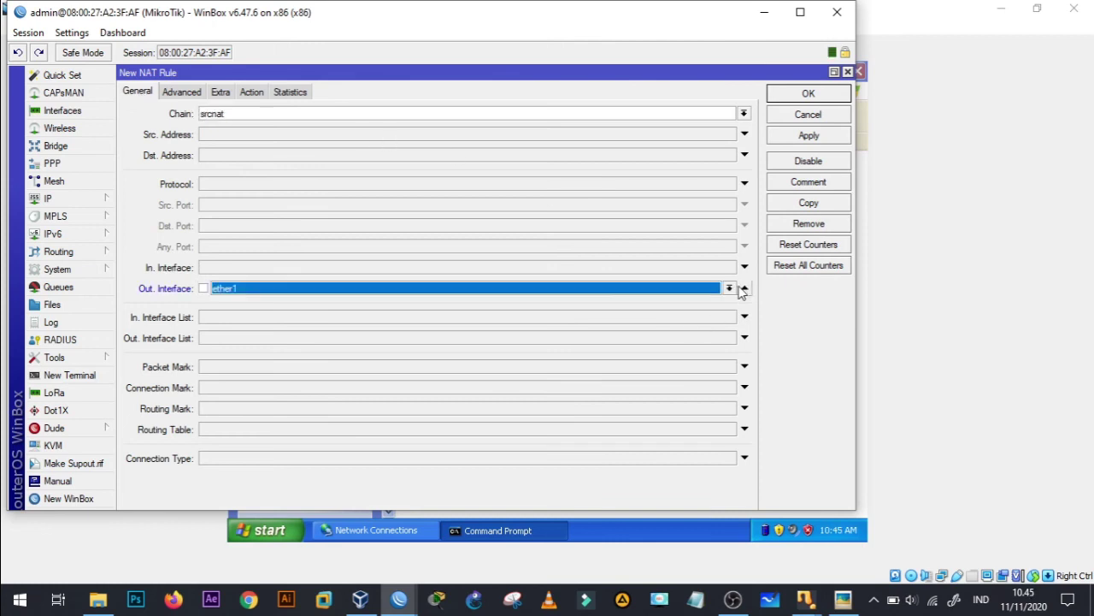
click(730, 289)
click(589, 353)
click(253, 92)
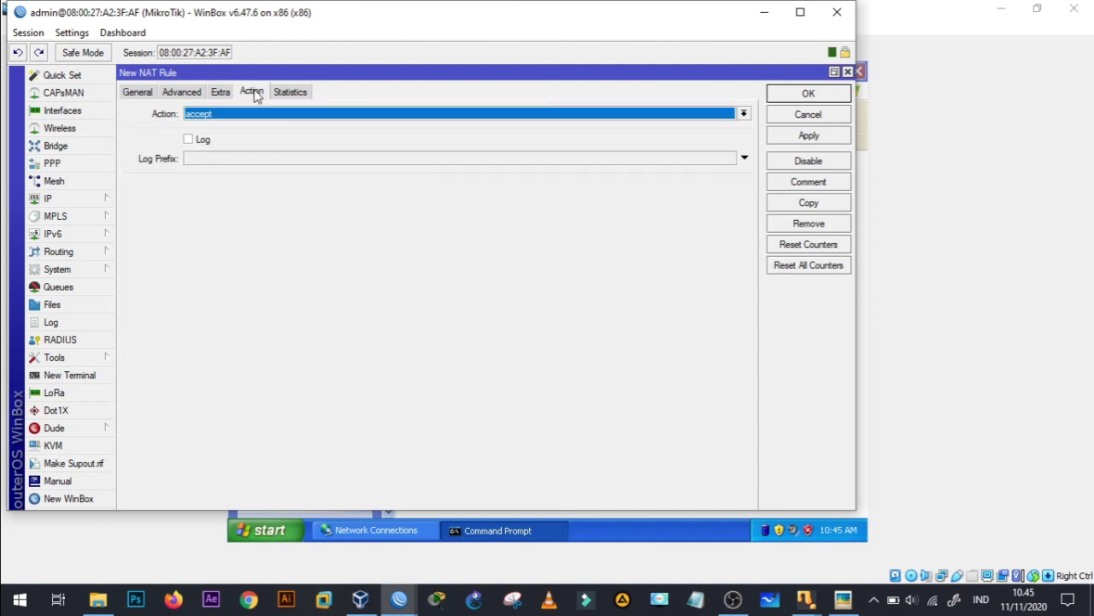
click(743, 113)
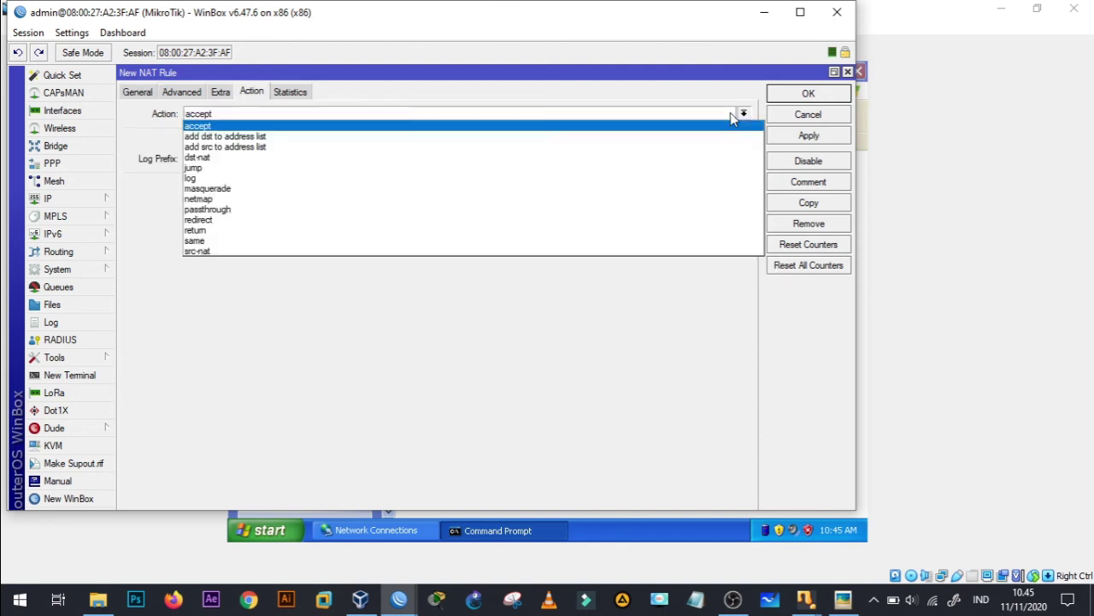
click(648, 192)
click(831, 140)
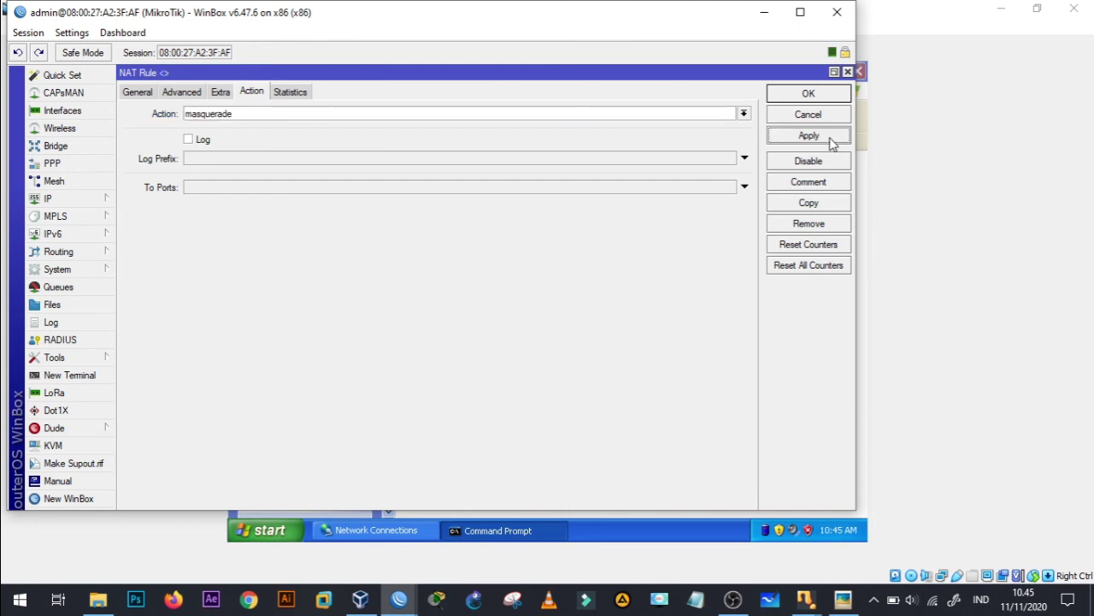
click(809, 94)
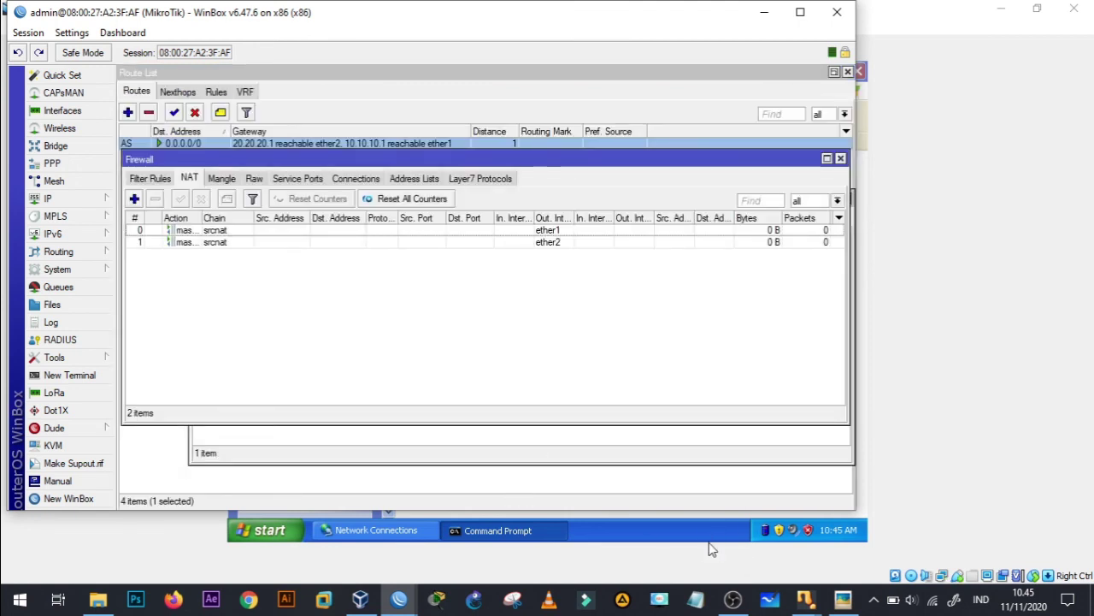
- Switch to the Windows XP client and test internet access with ping 8.8.8.8, followed by tracert 8.8.8.8
mouse_move(806, 598)
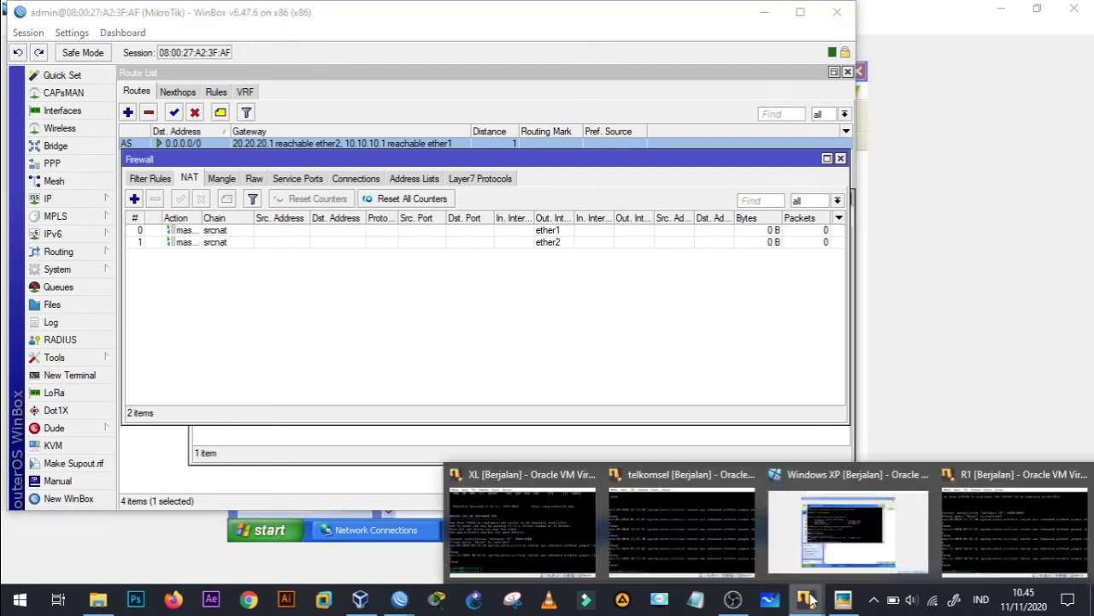
click(847, 538)
text(p)
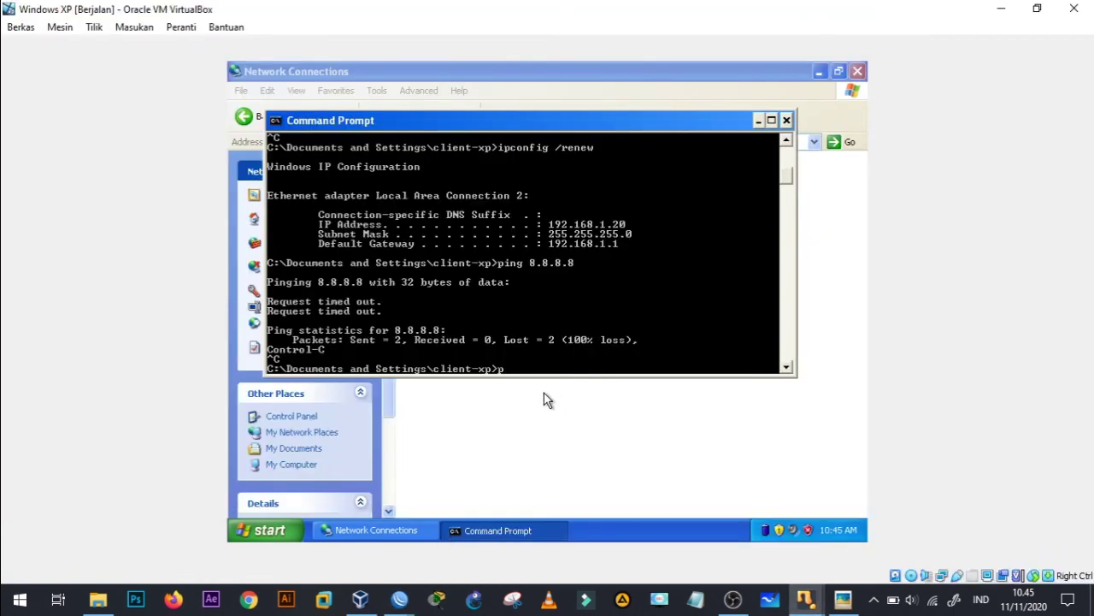
text(ing 8.8.8.8)
key(Return)
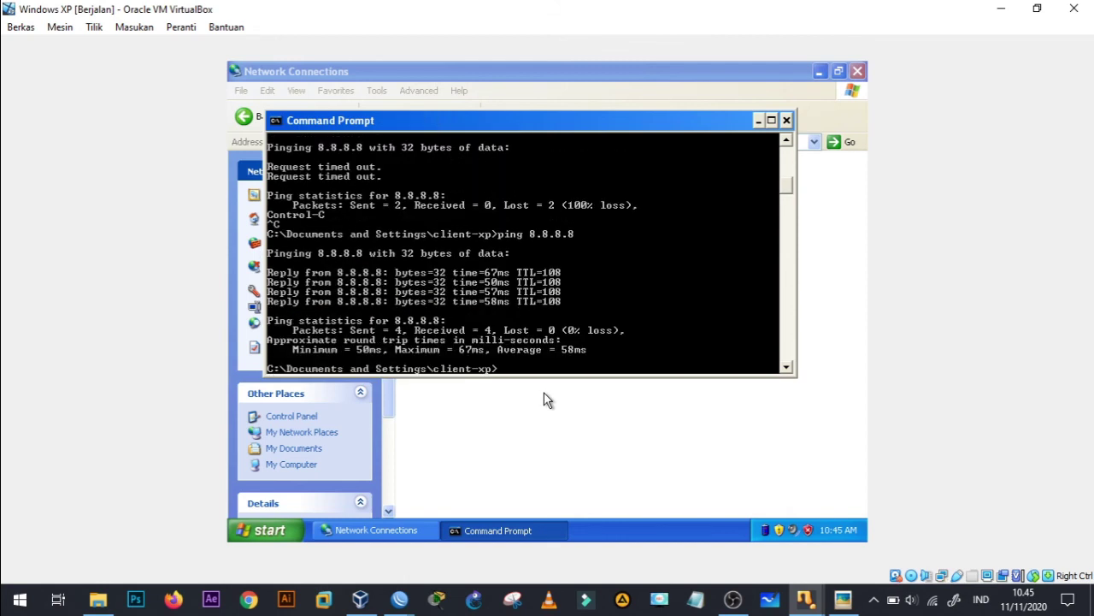
text(tracert 8.8.8.8)
key(Return)
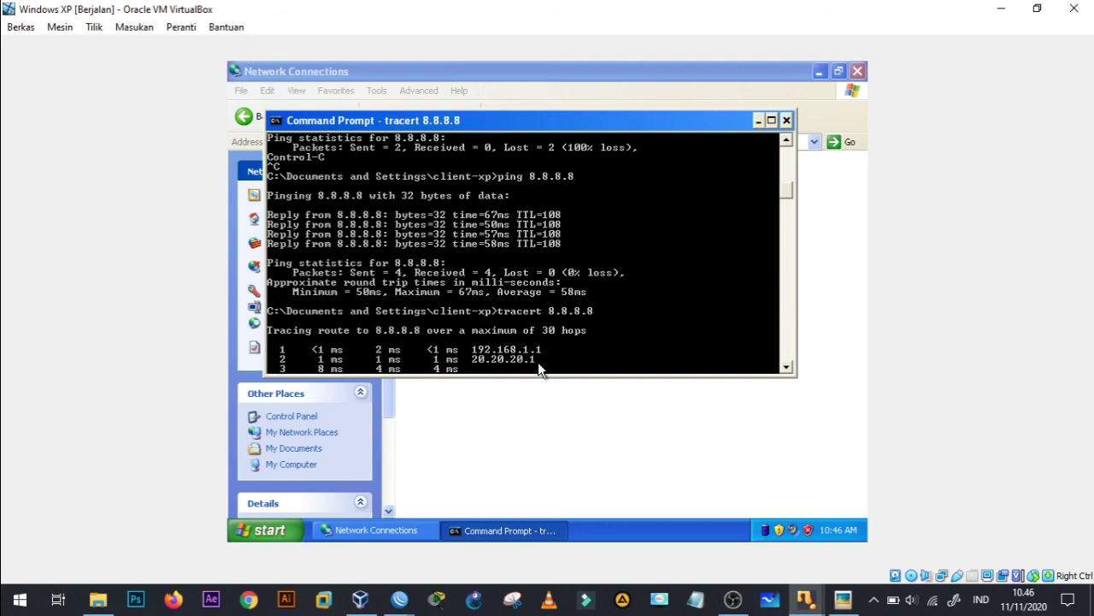
- Review the topology drawing, then open the MikroTik router's interface list in WinBox and examine ether1, ether2 and ether3
key(alt+Tab)
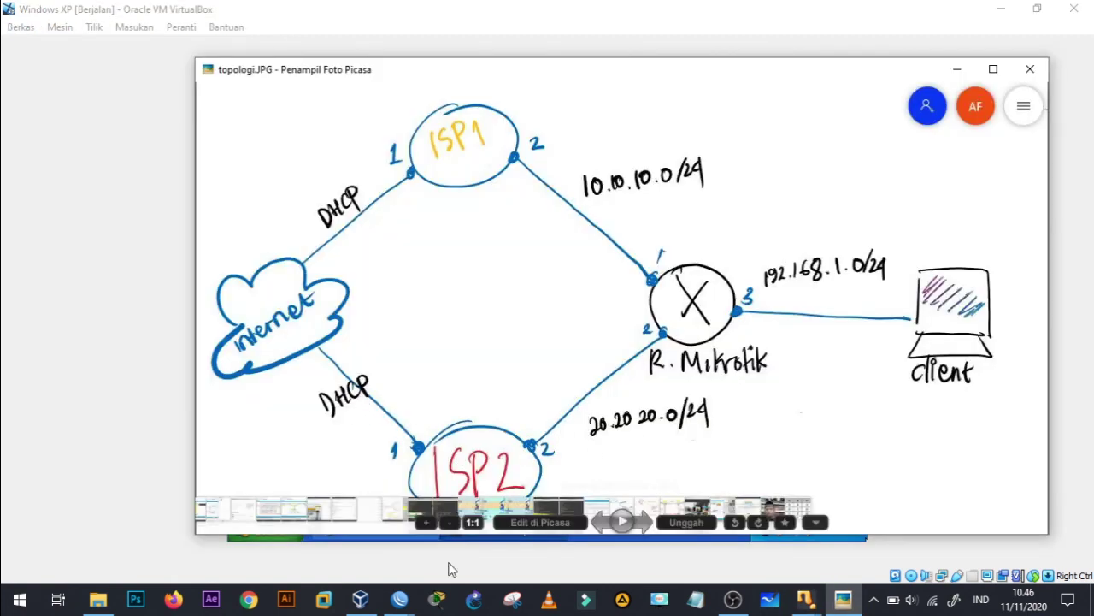
click(402, 601)
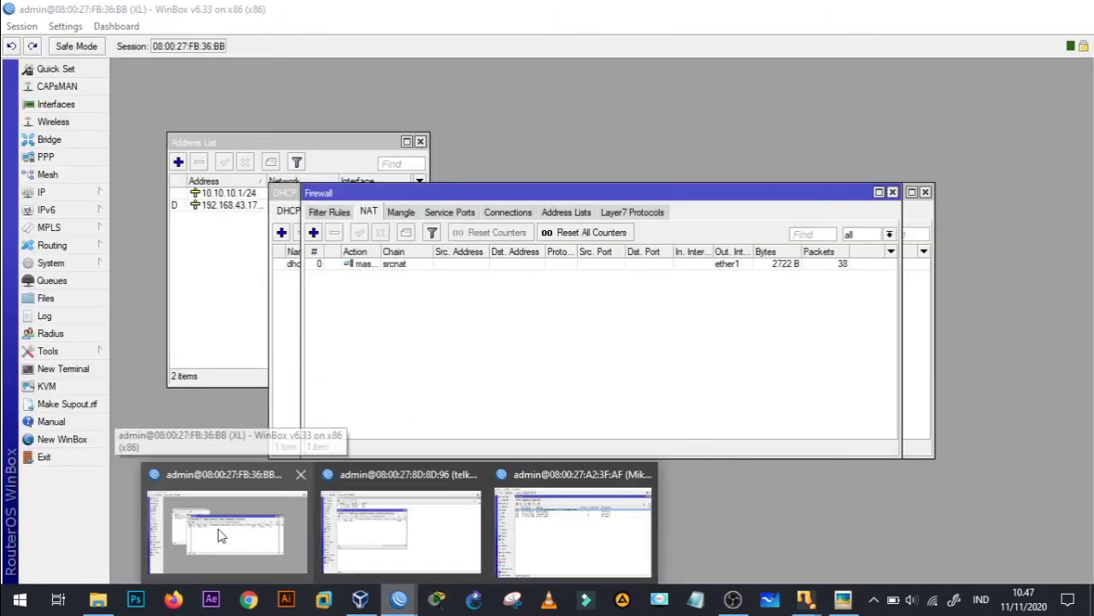
mouse_move(410, 521)
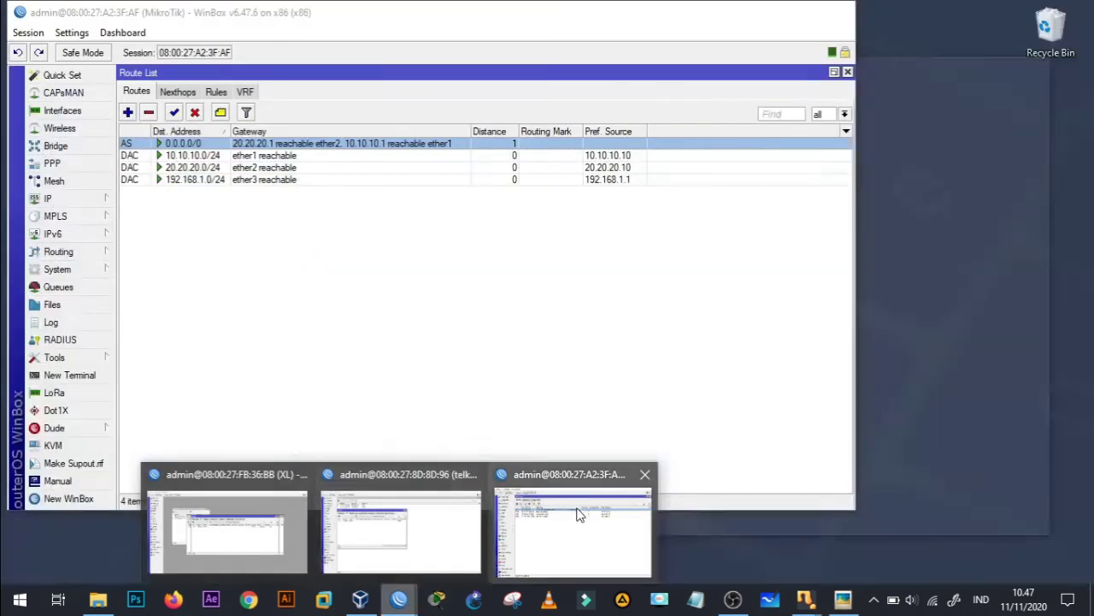
click(577, 509)
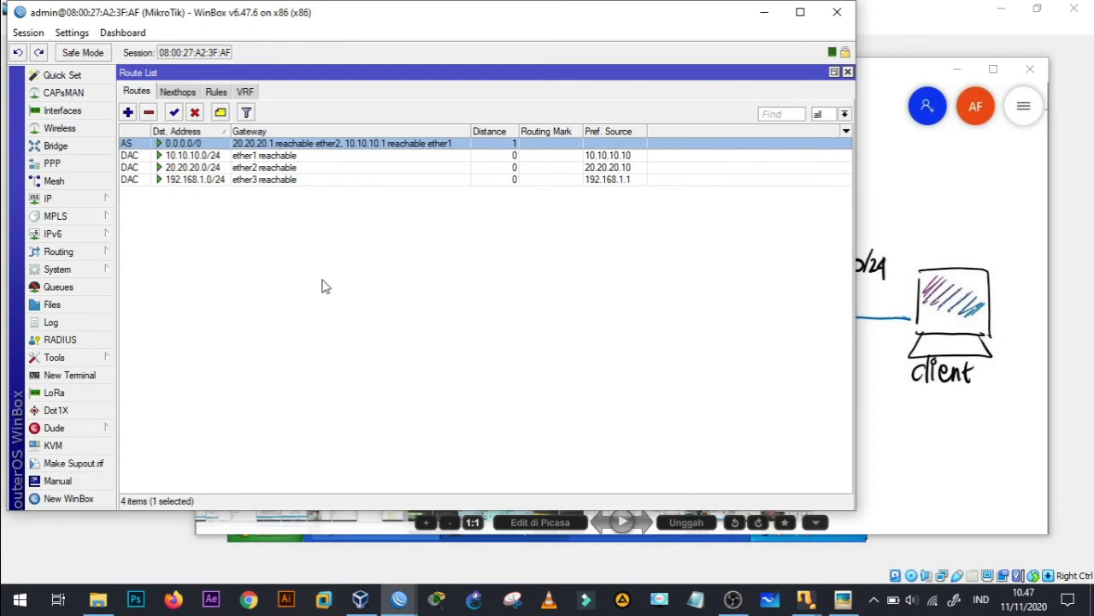
click(64, 112)
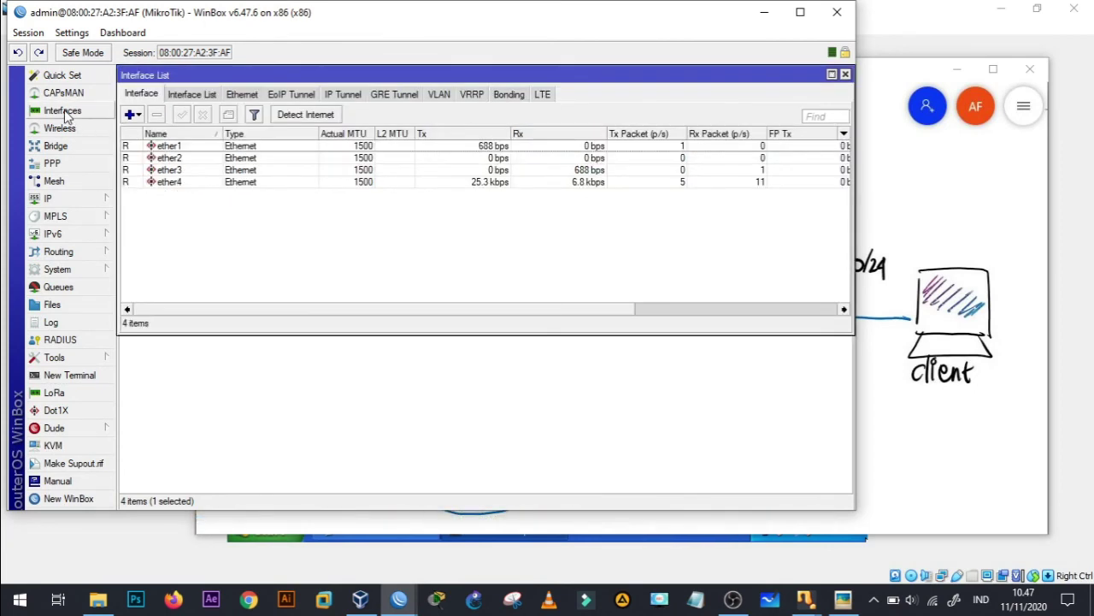
click(179, 149)
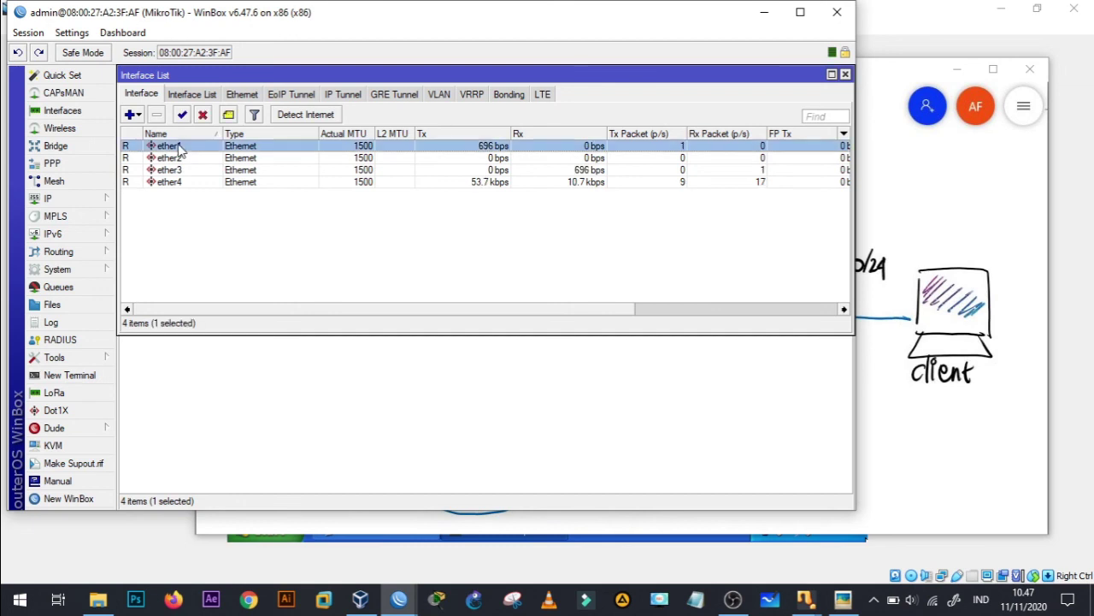
click(177, 161)
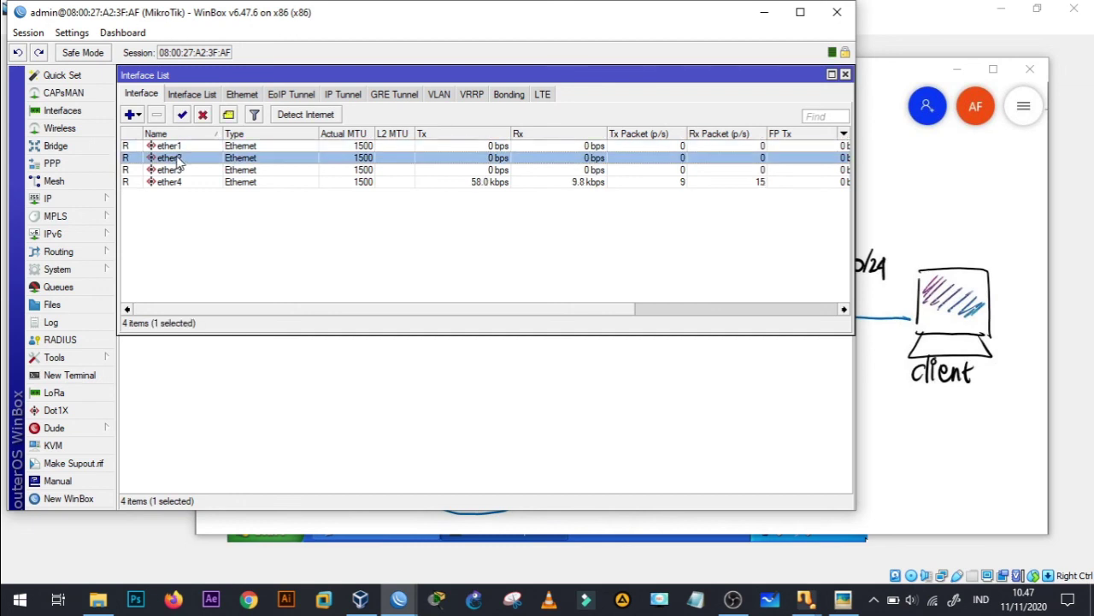
click(176, 169)
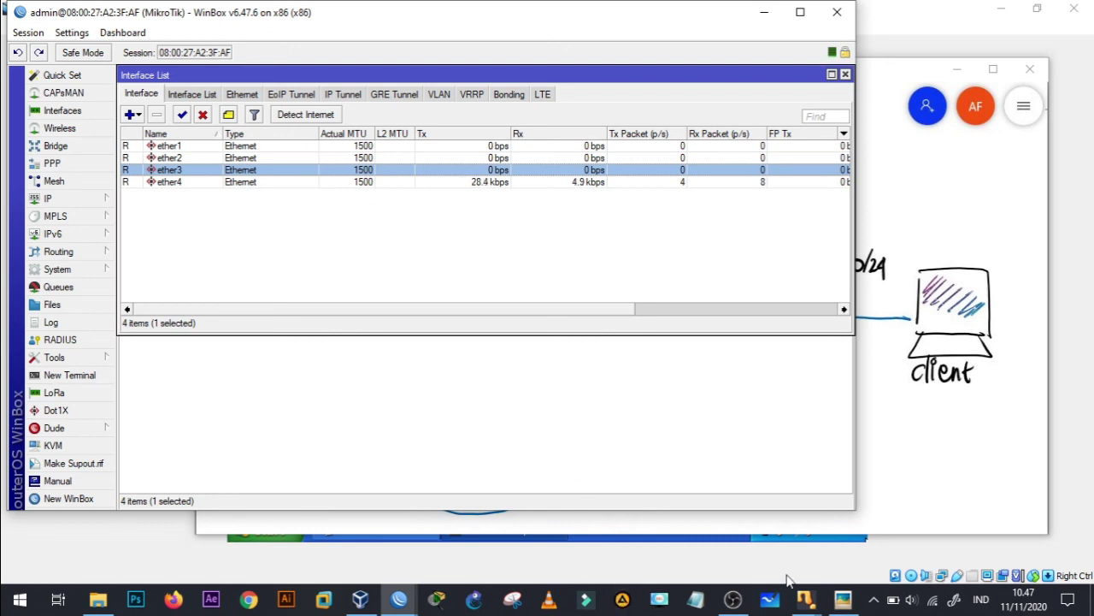
- Place the Windows XP window below the router's interface traffic rows, stop the running trace and ping 8.8.8.8 from the client
mouse_move(805, 599)
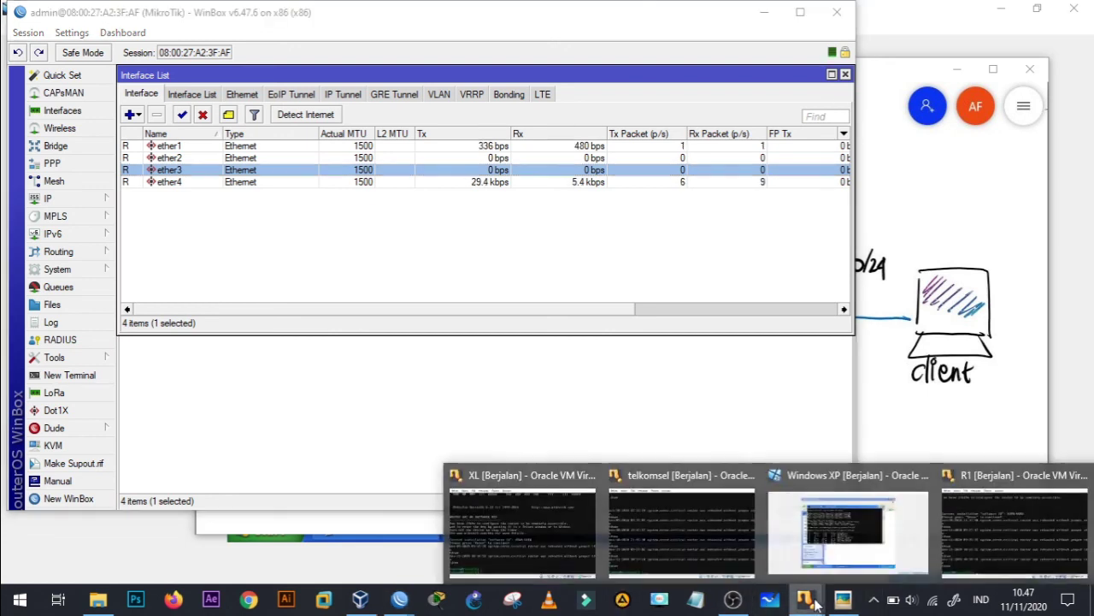
click(855, 535)
drag(723, 5, 577, 216)
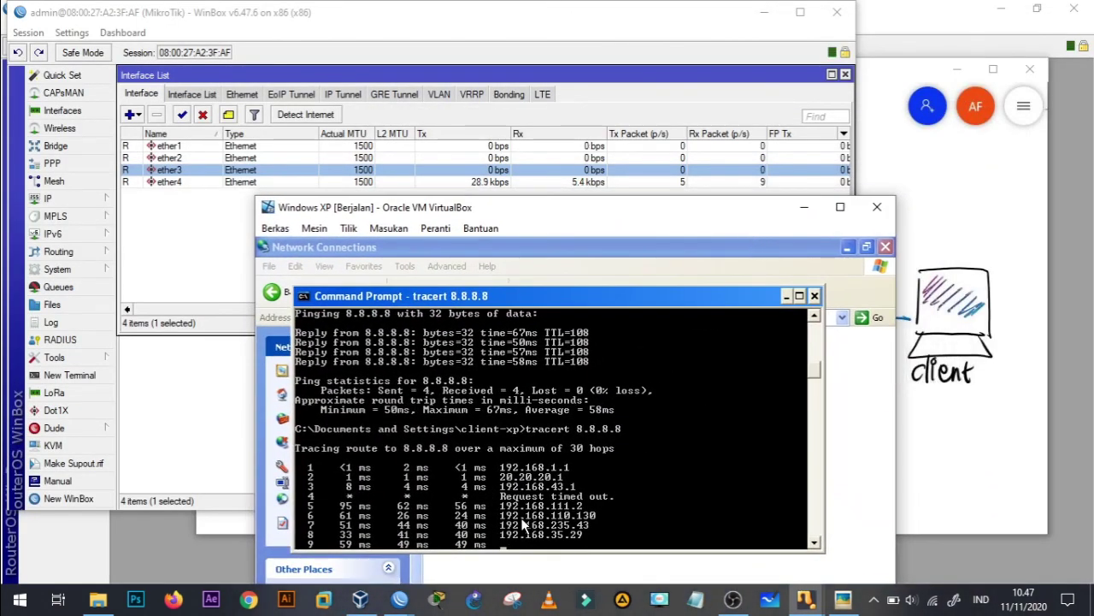
key(ctrl+c)
text(ping 8.8.8.8)
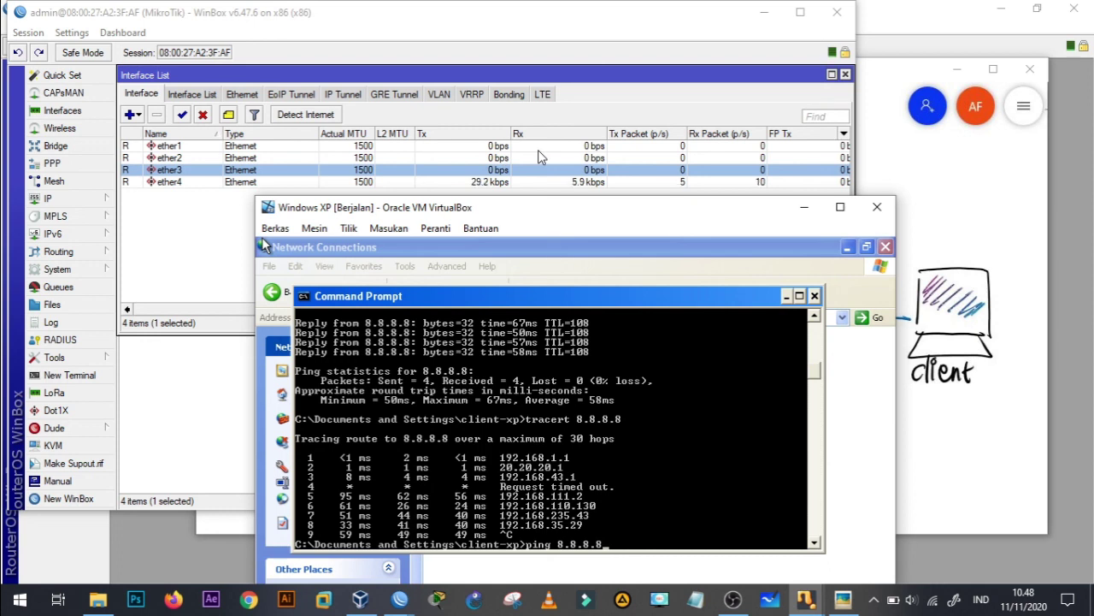
key(Return)
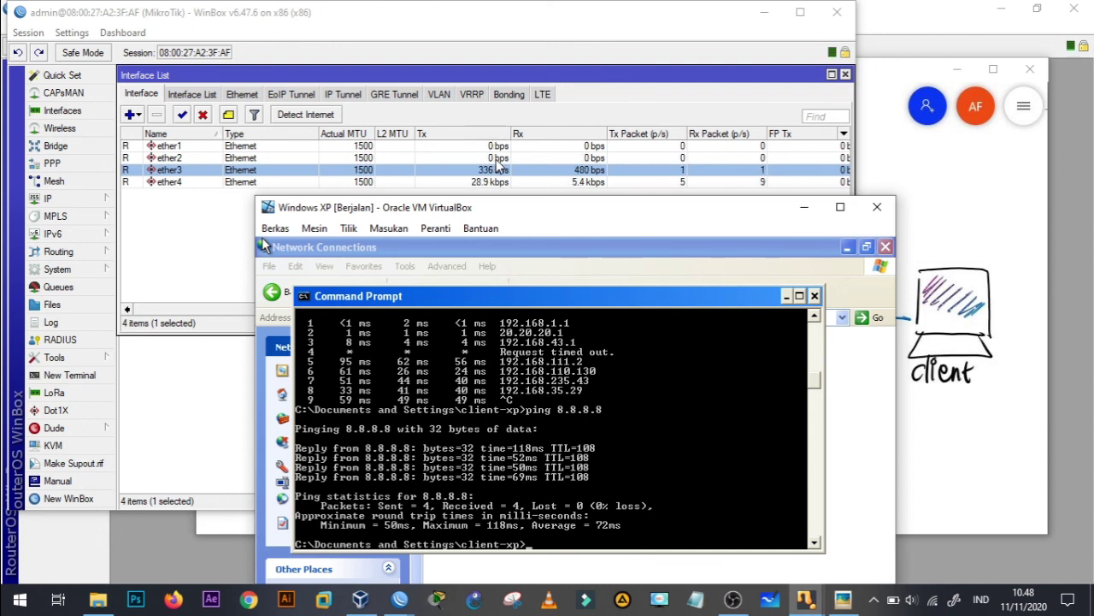
- Ping detik.com, google.com and detik.com again from the client to compare traffic across the router's interfaces
text(ping)
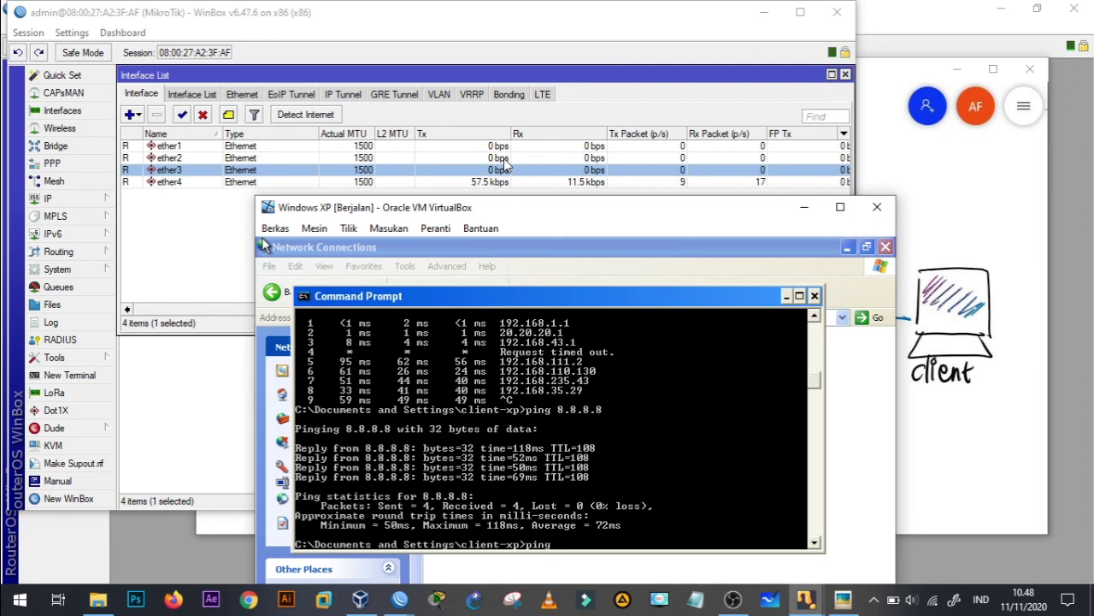
text( detik.com)
key(Return)
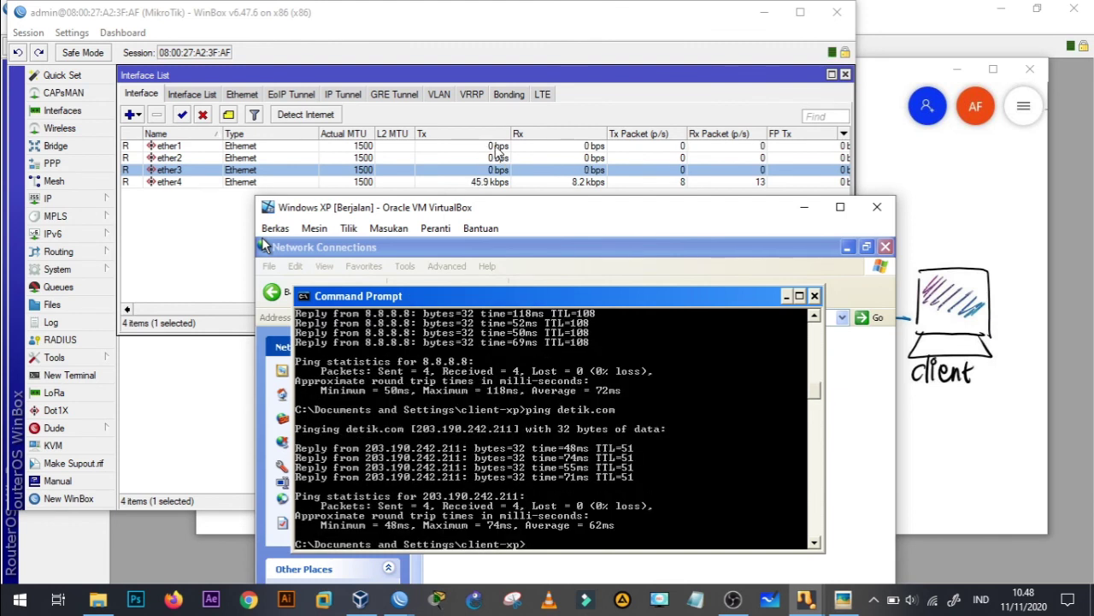
text(ping google.com)
key(Return)
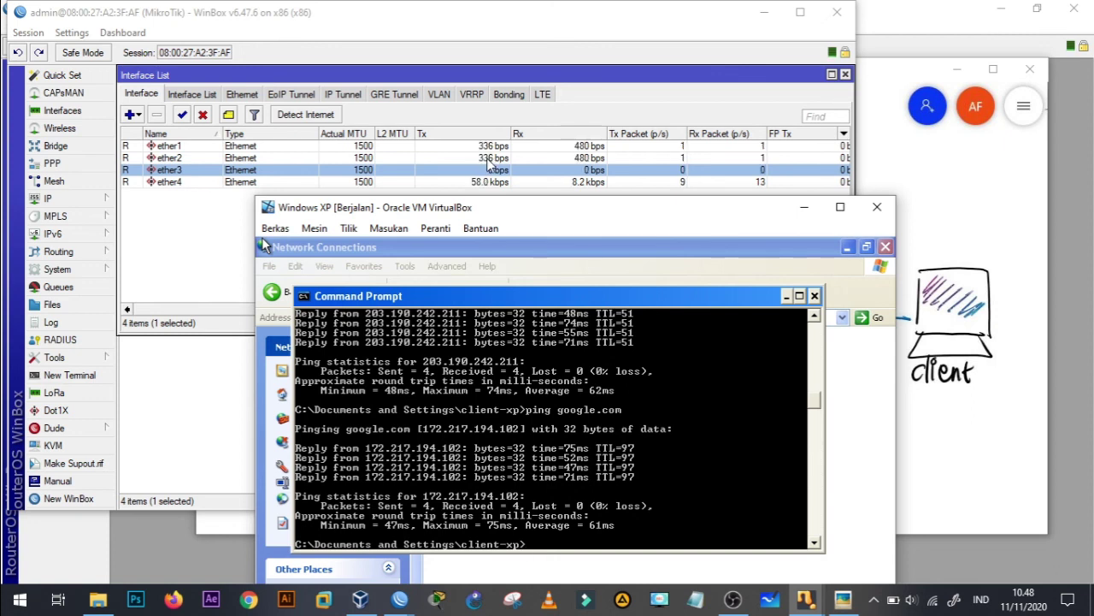
text(ping detik.com)
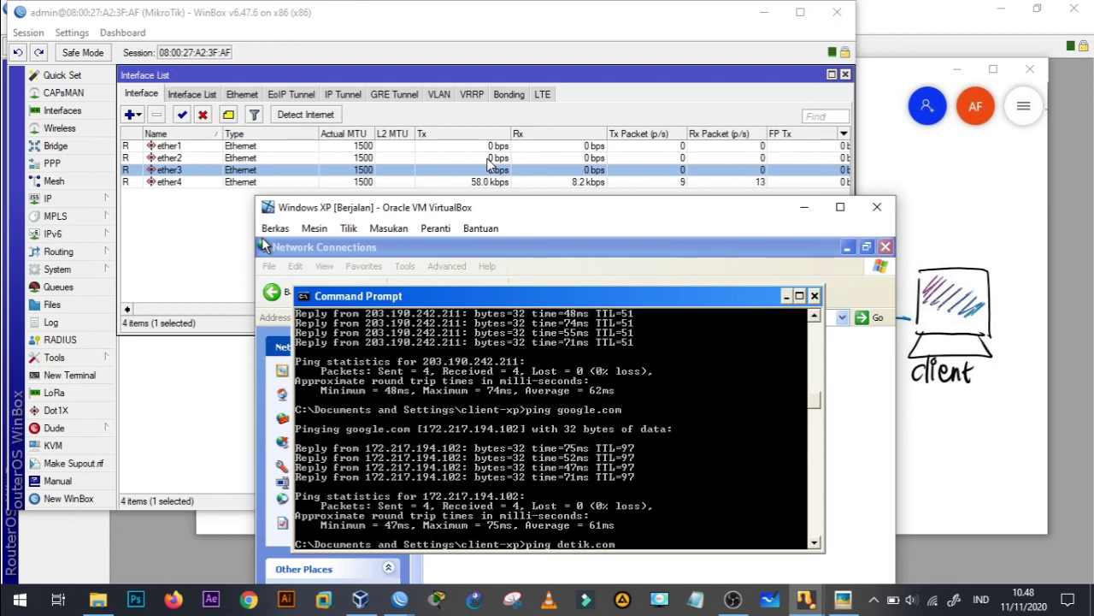
key(Return)
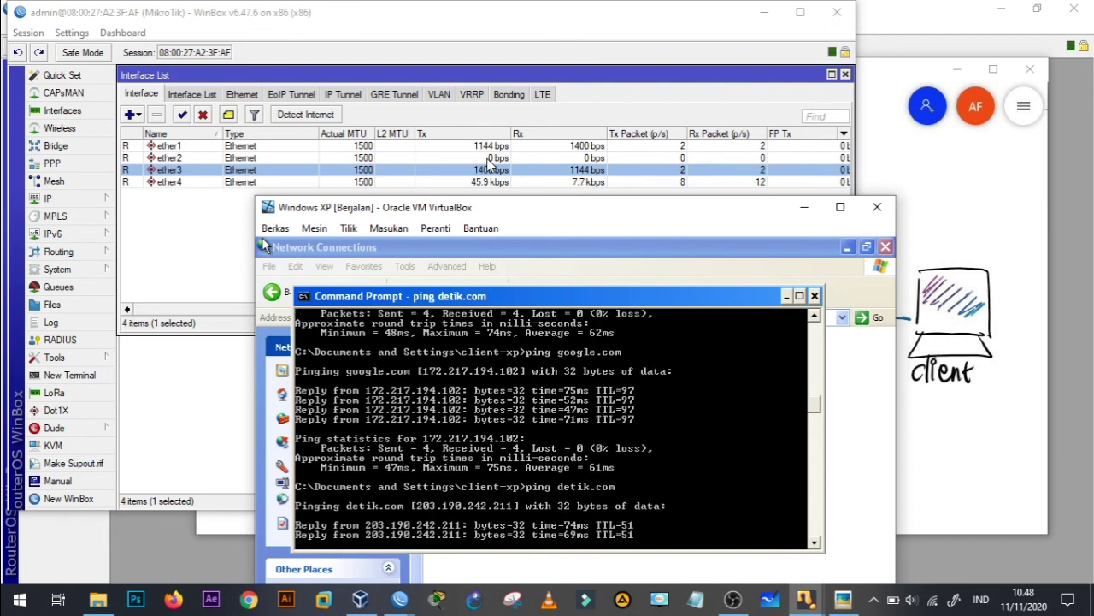